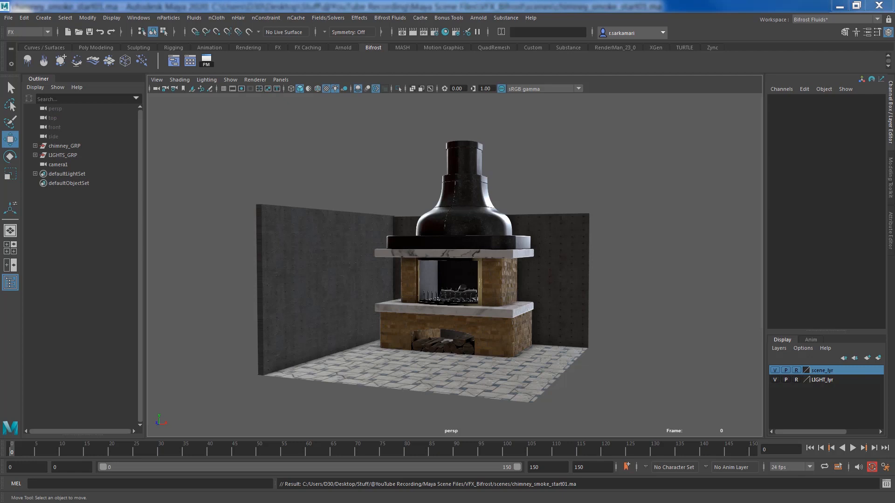
Check in the Plug-in Manager that the Bifrost plug-ins are set to load.
{"action": "left_click", "coordinate": [140, 19]}
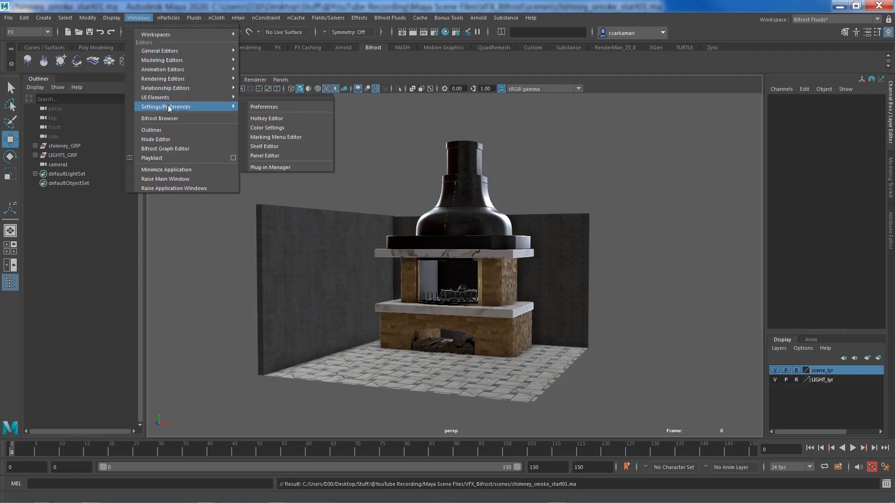
{"action": "mouse_move", "coordinate": [196, 97]}
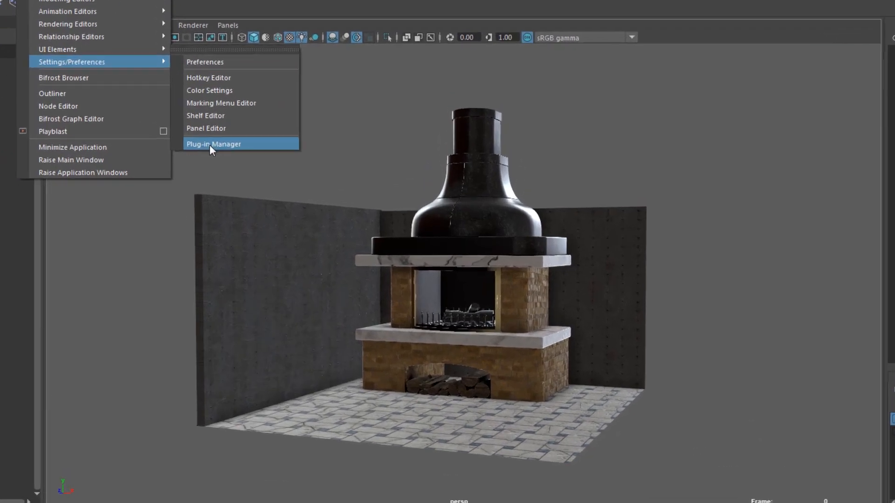
{"action": "left_click", "coordinate": [269, 171]}
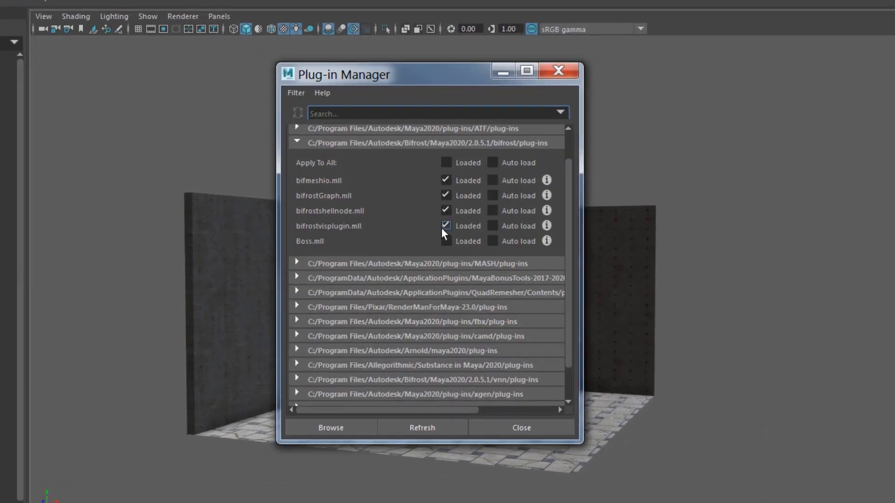
{"action": "left_click", "coordinate": [494, 429]}
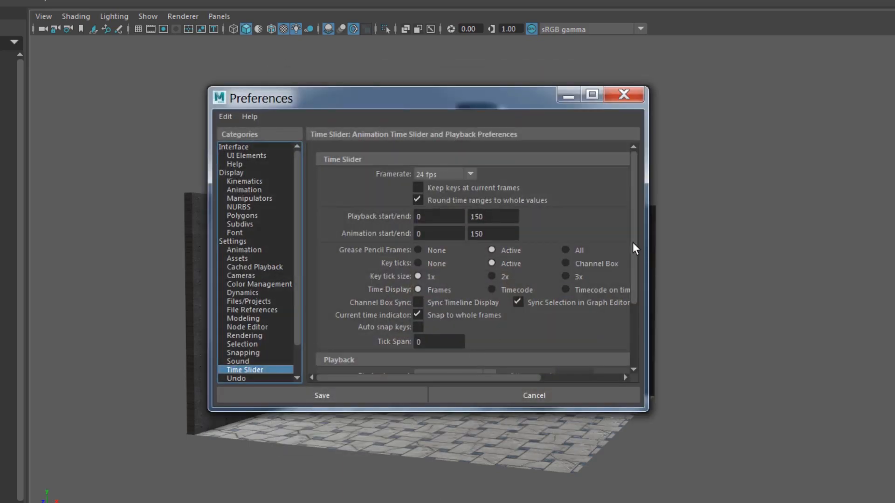
Review the Time Slider playback preferences and save the preferences.
{"action": "left_click_drag", "start_coordinate": [634, 243], "coordinate": [629, 304]}
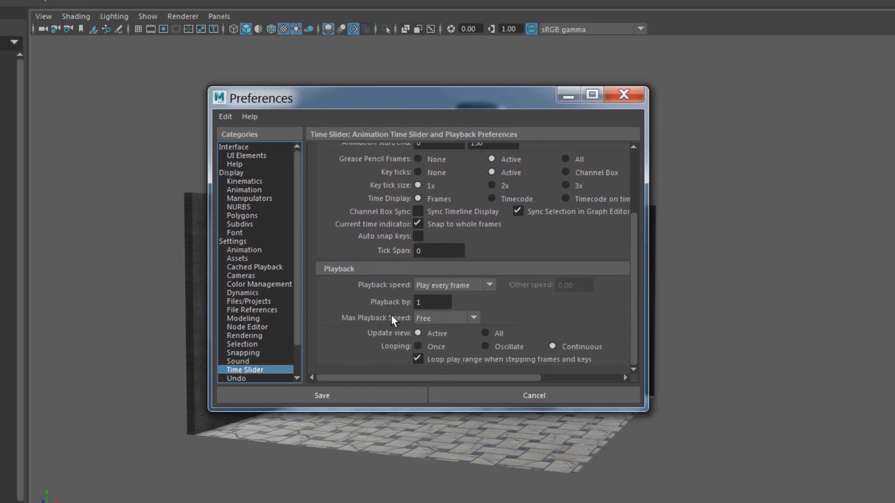
{"action": "left_click", "coordinate": [236, 394]}
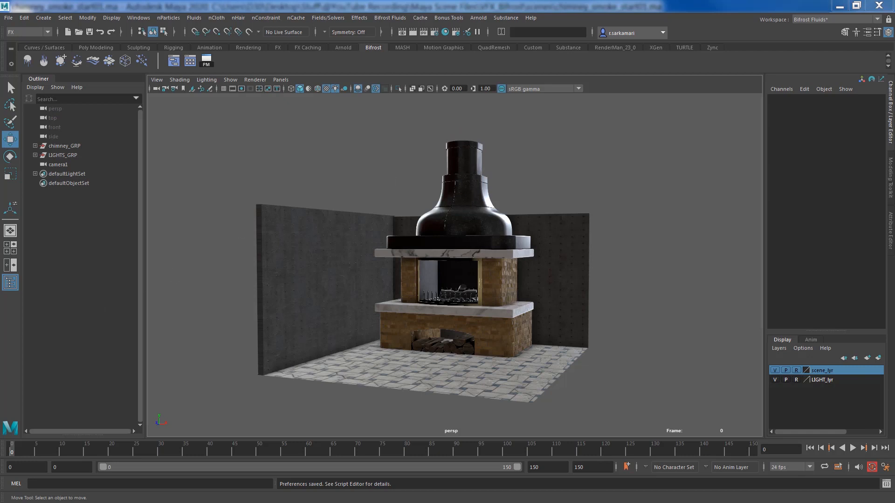
Render the fireplace scene in Arnold RenderView to inspect it, and close the render window.
{"action": "left_click", "coordinate": [478, 17]}
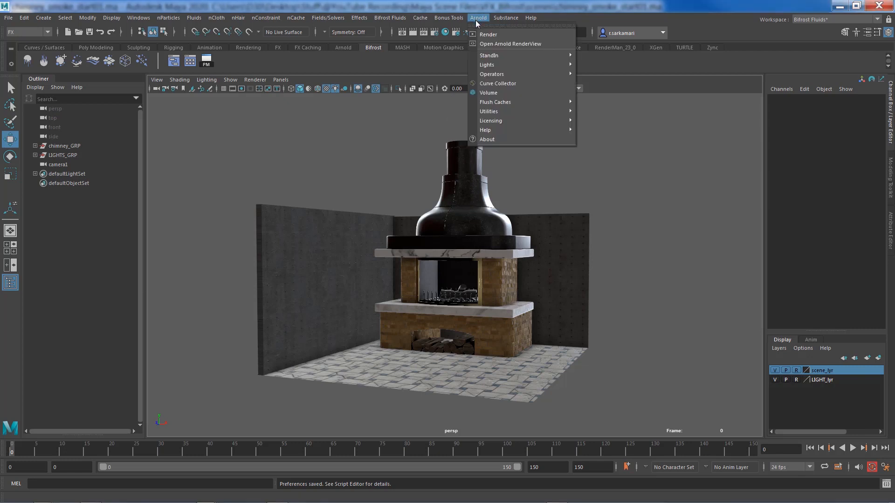
{"action": "left_click", "coordinate": [489, 34]}
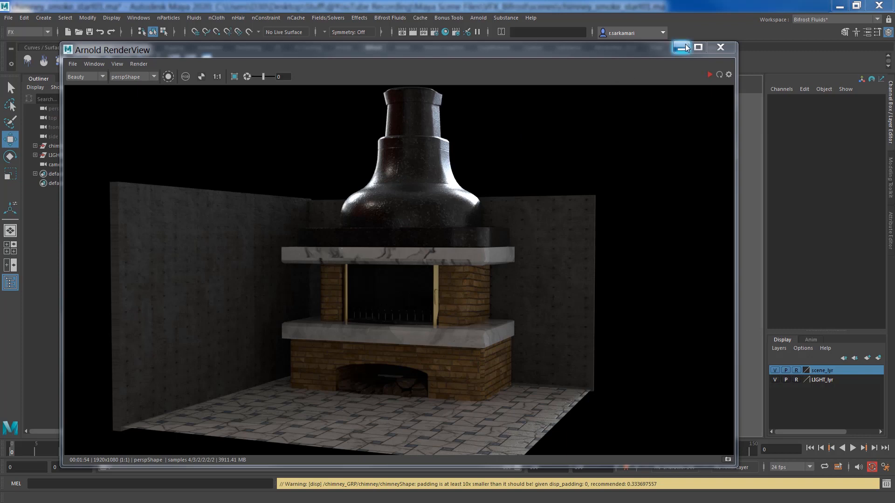
{"action": "left_click", "coordinate": [719, 47]}
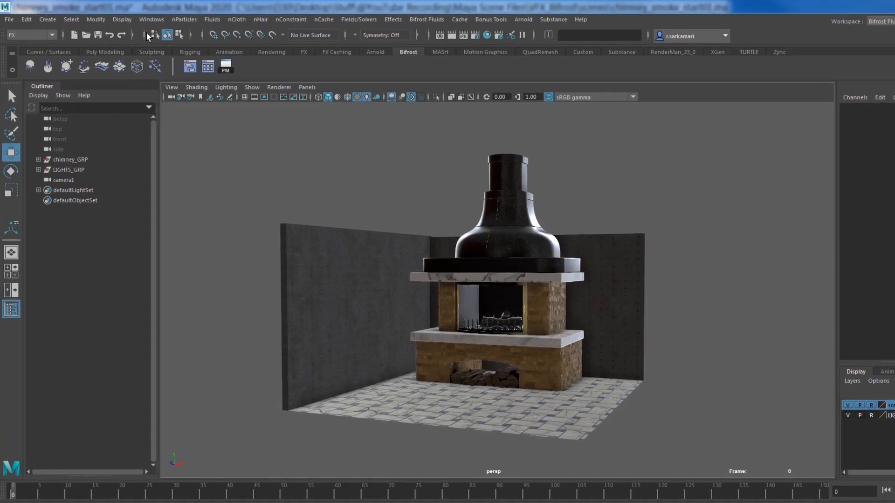
Open the Bifrost Graph Editor, and move and enlarge its window over the viewport.
{"action": "left_click", "coordinate": [152, 19]}
{"action": "mouse_move", "coordinate": [158, 69]}
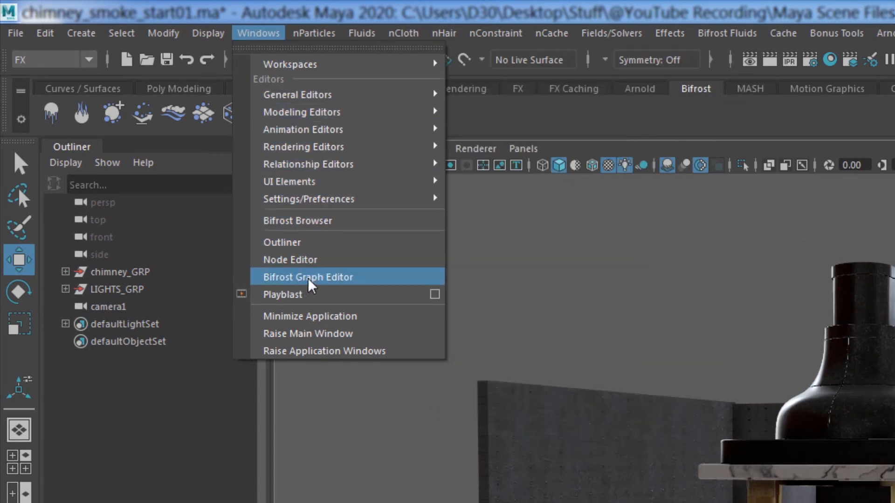
{"action": "left_click", "coordinate": [653, 113]}
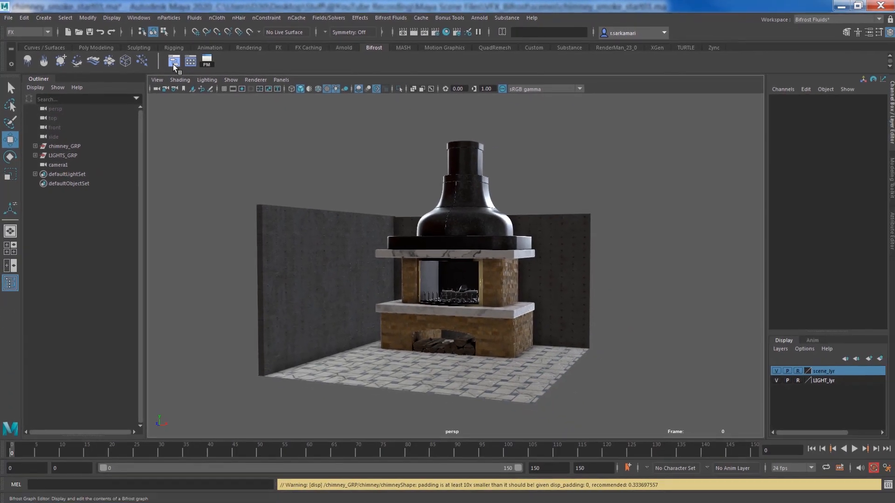
{"action": "left_click", "coordinate": [173, 63]}
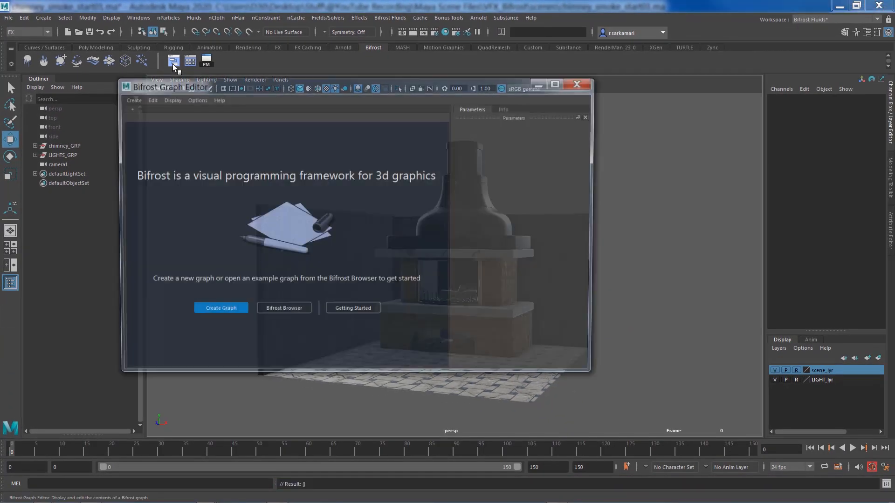
{"action": "left_click_drag", "start_coordinate": [183, 87], "coordinate": [221, 100]}
{"action": "left_click_drag", "start_coordinate": [634, 389], "coordinate": [756, 433]}
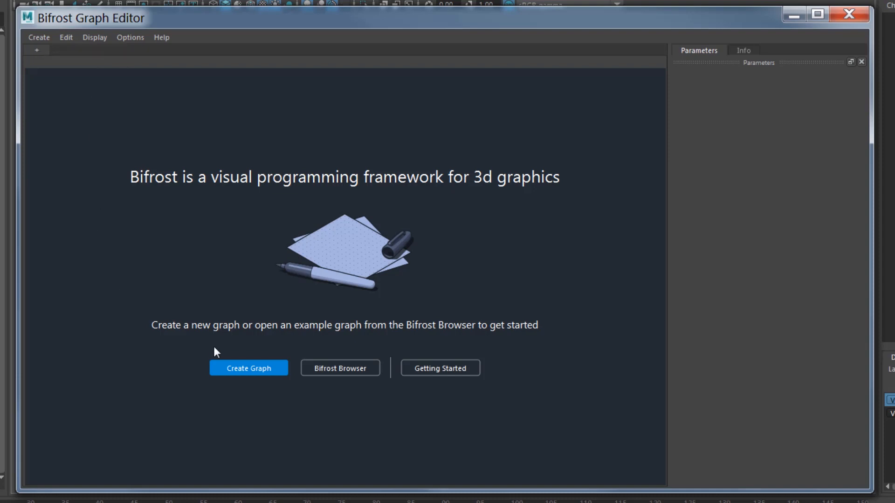
Create a new Bifrost graph and arrange its input and output nodes closer together.
{"action": "left_click", "coordinate": [250, 371]}
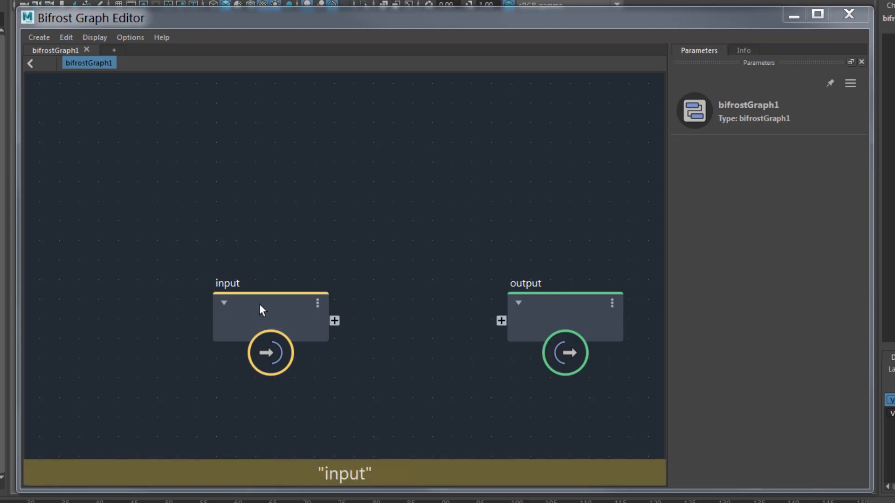
{"action": "left_click_drag", "start_coordinate": [260, 310], "coordinate": [208, 253]}
{"action": "left_click_drag", "start_coordinate": [550, 310], "coordinate": [422, 255]}
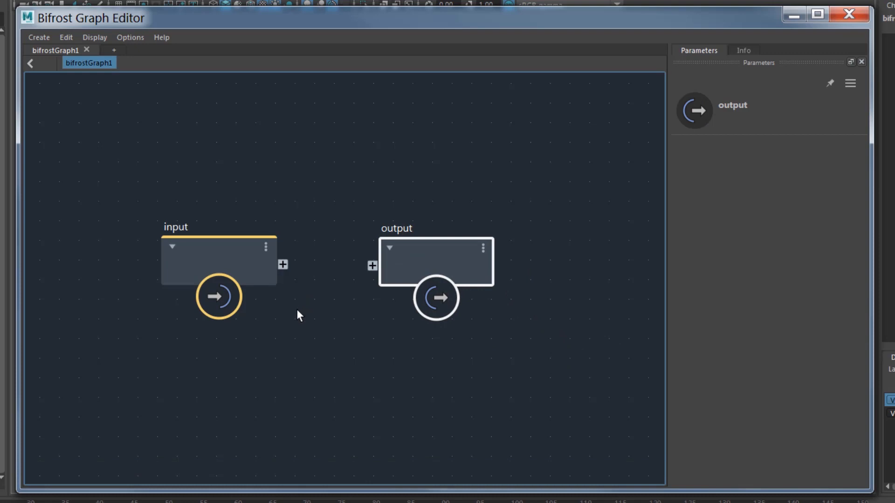
{"action": "middle_click_drag", "start_coordinate": [298, 317], "coordinate": [322, 333]}
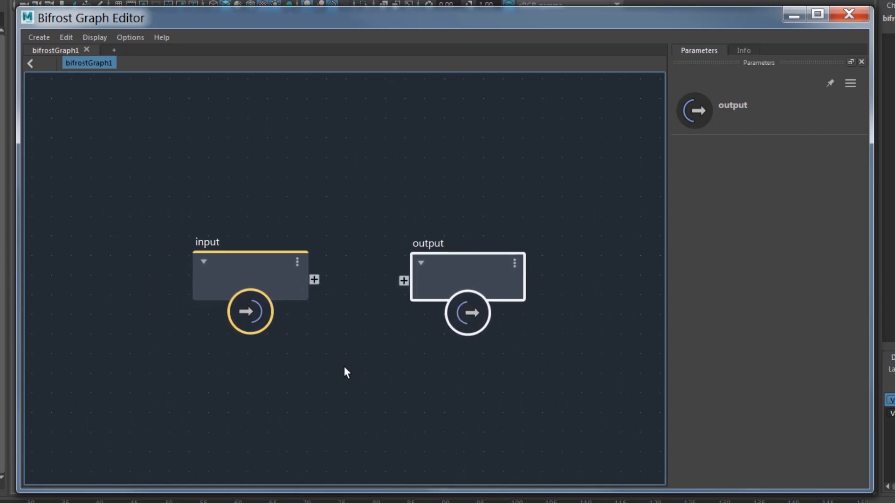
{"action": "right_click_drag", "start_coordinate": [346, 373], "coordinate": [353, 428], "text": "alt"}
{"action": "scroll", "coordinate": [329, 364], "scroll_direction": "down", "scroll_amount": 2}
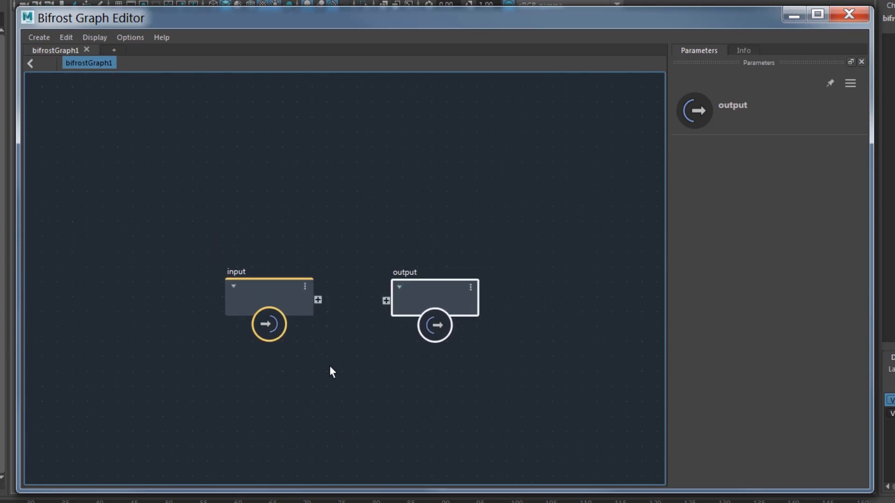
{"action": "scroll", "coordinate": [329, 365], "scroll_direction": "up", "scroll_amount": 3}
{"action": "scroll", "coordinate": [331, 368], "scroll_direction": "down", "scroll_amount": 2}
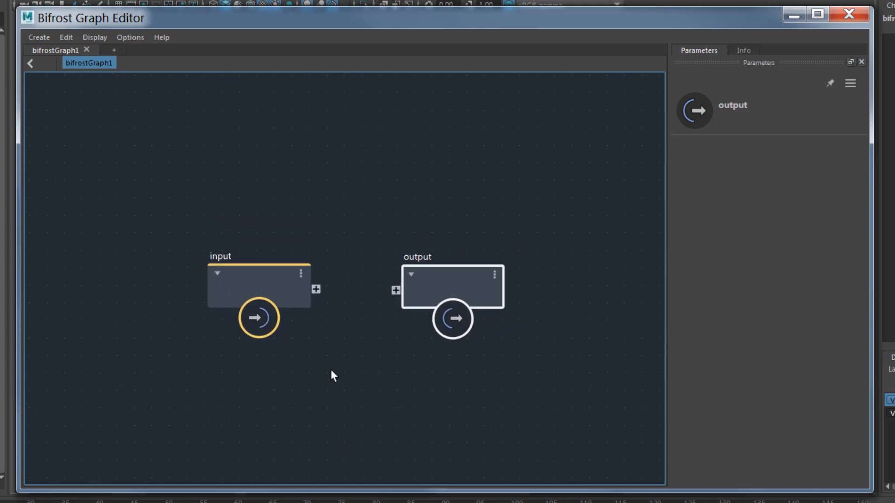
{"action": "left_click_drag", "start_coordinate": [166, 235], "coordinate": [346, 376]}
{"action": "key", "text": "f"}
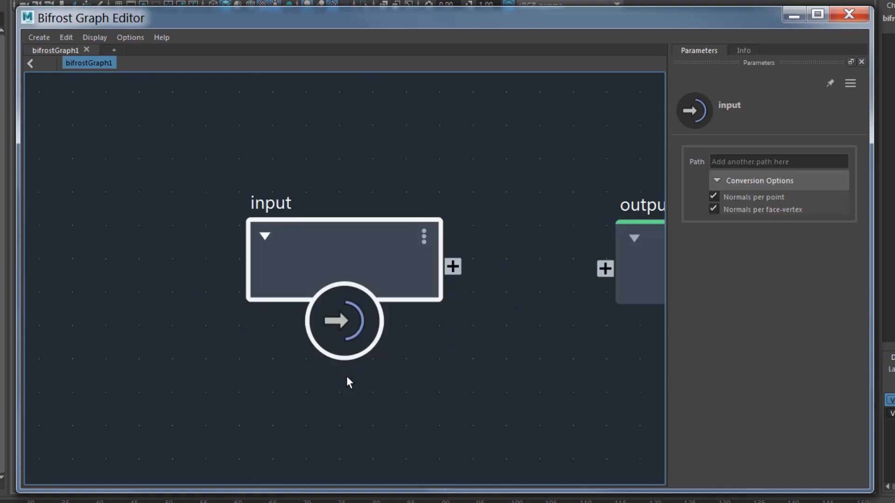
{"action": "key", "text": "a"}
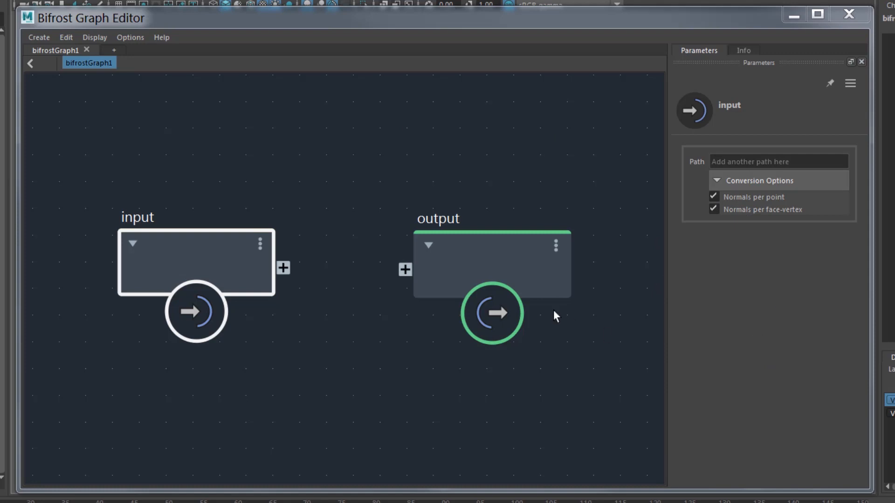
Examine the parameters of the graph's input and output nodes, and view the output node's info.
{"action": "left_click", "coordinate": [477, 258]}
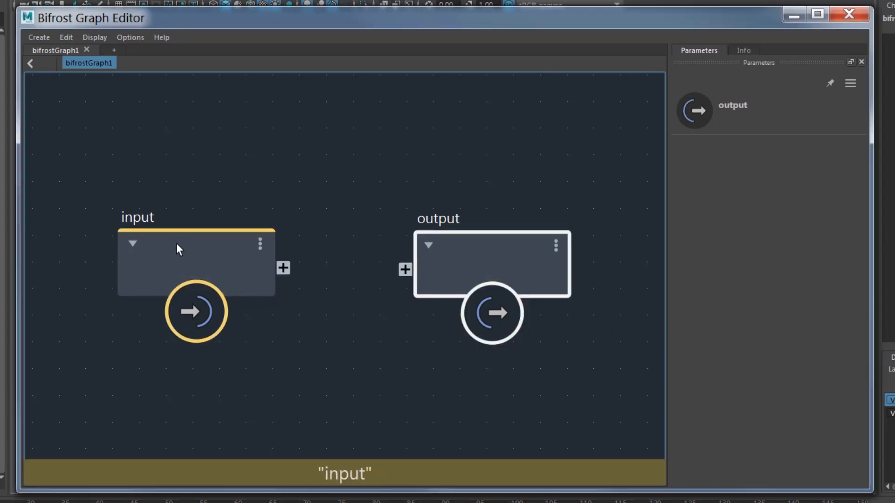
{"action": "left_click", "coordinate": [177, 246]}
{"action": "left_click", "coordinate": [494, 247]}
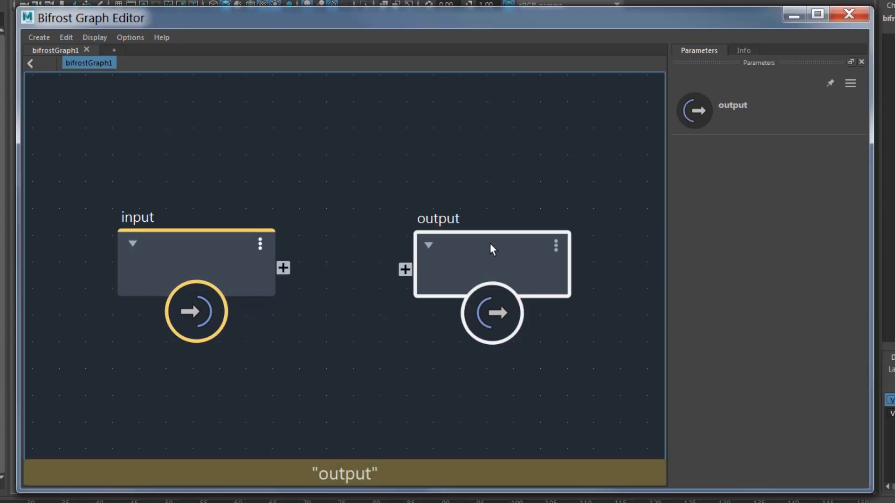
{"action": "left_click", "coordinate": [750, 49]}
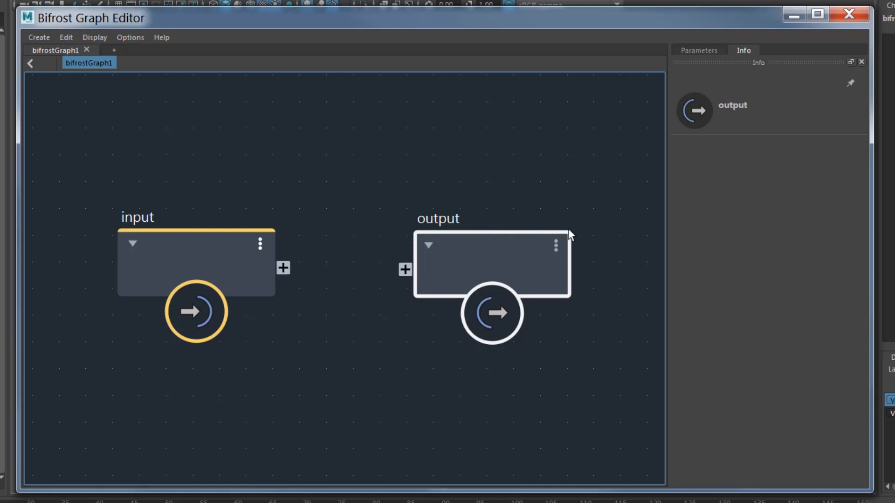
{"action": "left_click_drag", "start_coordinate": [480, 265], "coordinate": [460, 246]}
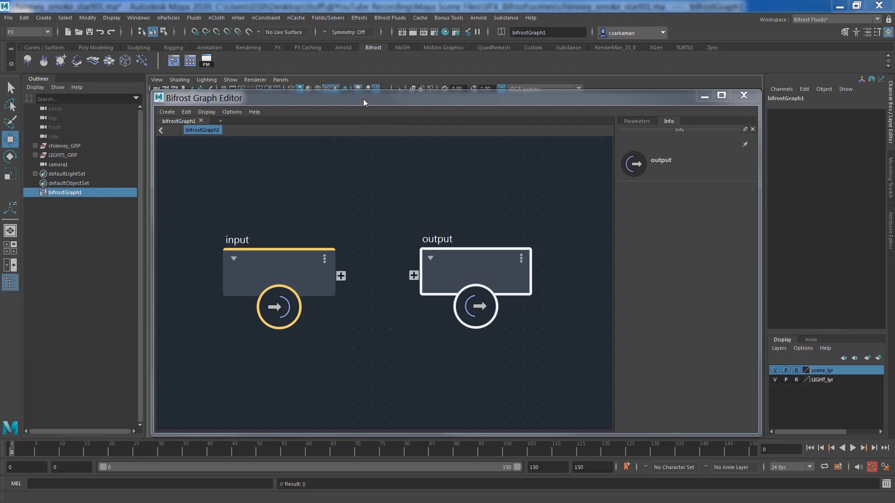
Uncover the viewport behind the graph editor and create a default polygon sphere in the scene.
{"action": "left_click_drag", "start_coordinate": [363, 99], "coordinate": [351, 232]}
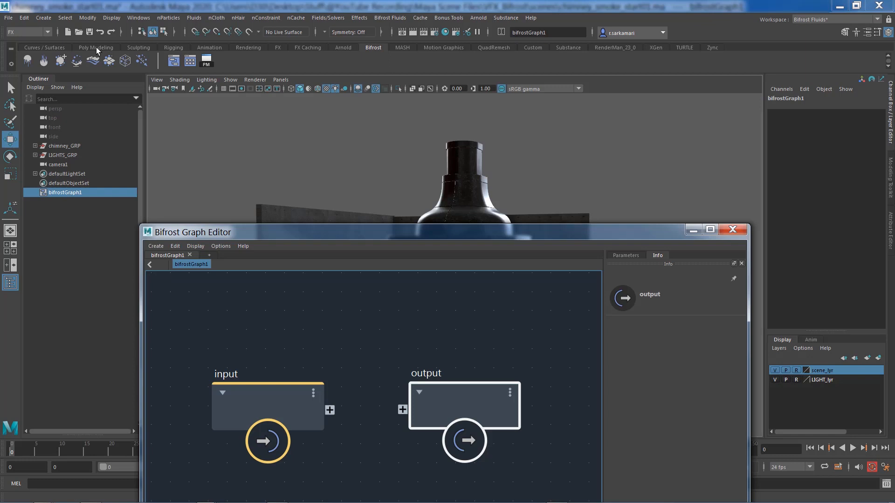
{"action": "left_click_drag", "start_coordinate": [306, 234], "coordinate": [326, 171]}
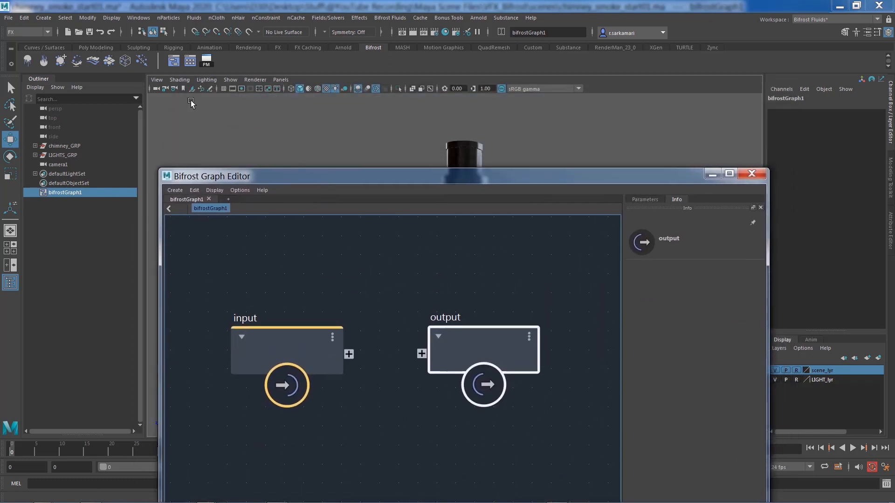
{"action": "left_click", "coordinate": [96, 48]}
{"action": "left_click", "coordinate": [25, 61]}
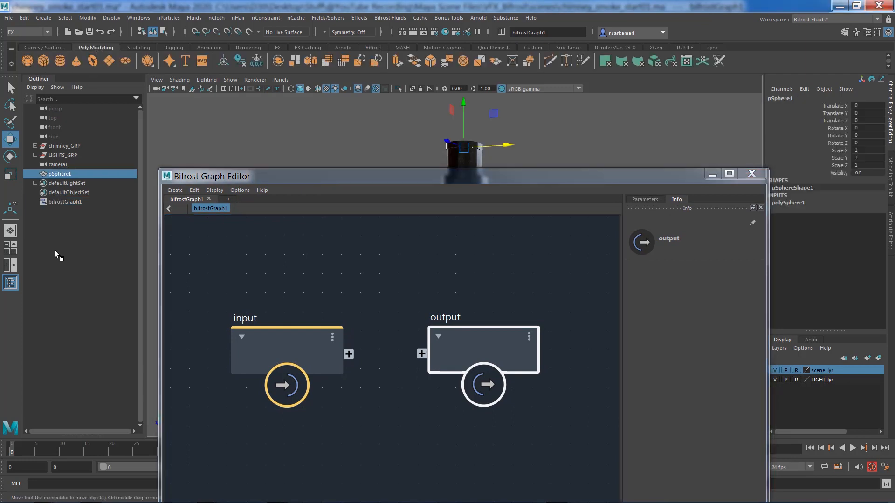
Bring the polygon sphere into the Bifrost graph as an input node, and delete that node again.
{"action": "left_click_drag", "start_coordinate": [261, 180], "coordinate": [263, 109]}
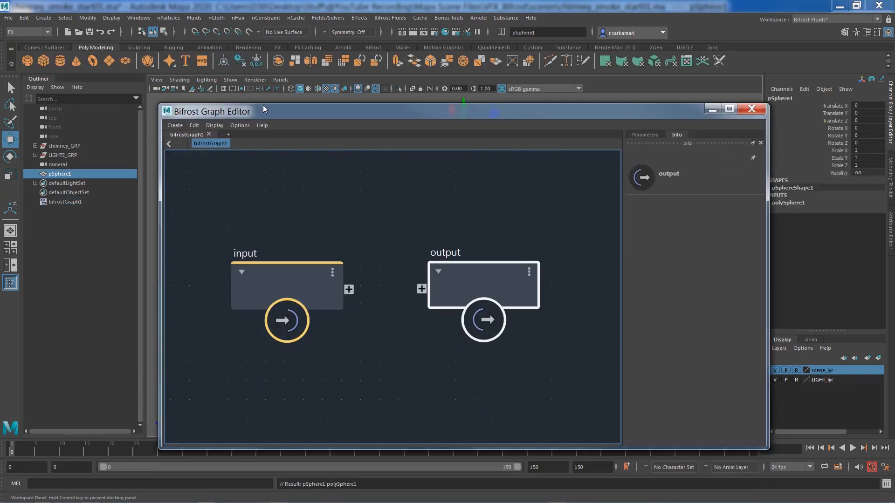
{"action": "left_click_drag", "start_coordinate": [57, 175], "coordinate": [295, 401]}
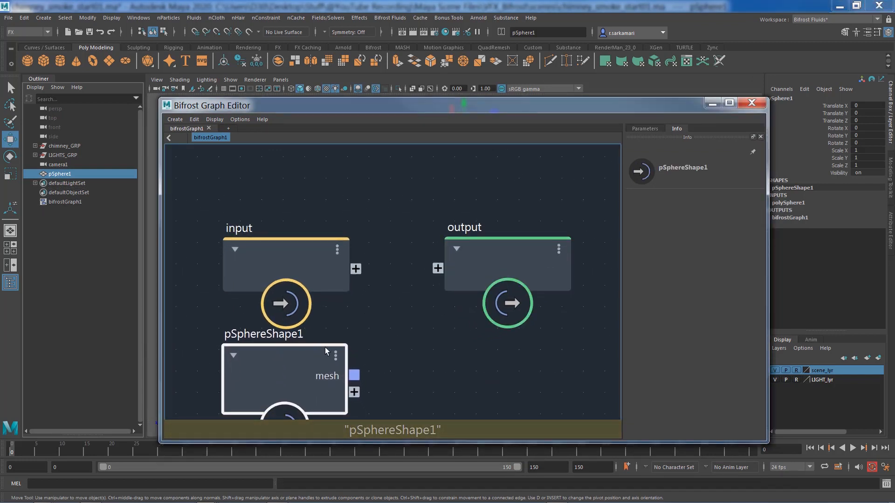
{"action": "scroll", "coordinate": [331, 345], "scroll_direction": "down", "scroll_amount": 2}
{"action": "scroll", "coordinate": [332, 345], "scroll_direction": "down", "scroll_amount": 2}
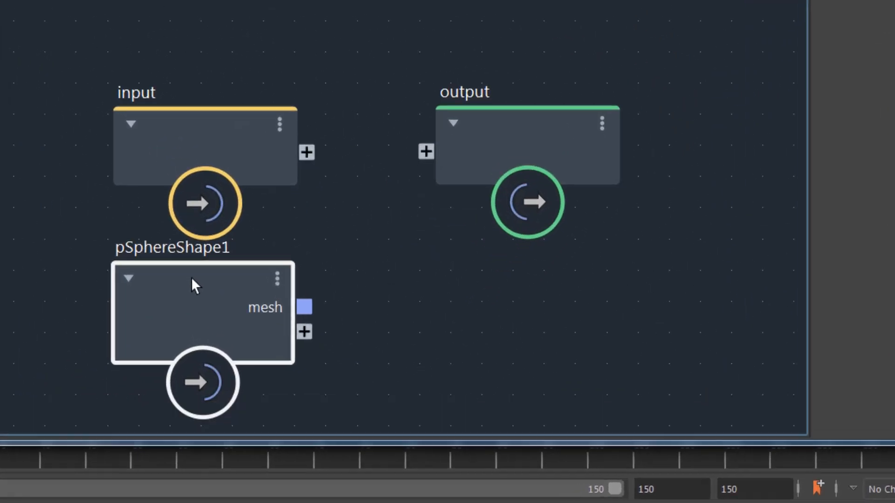
{"action": "key", "text": "Delete"}
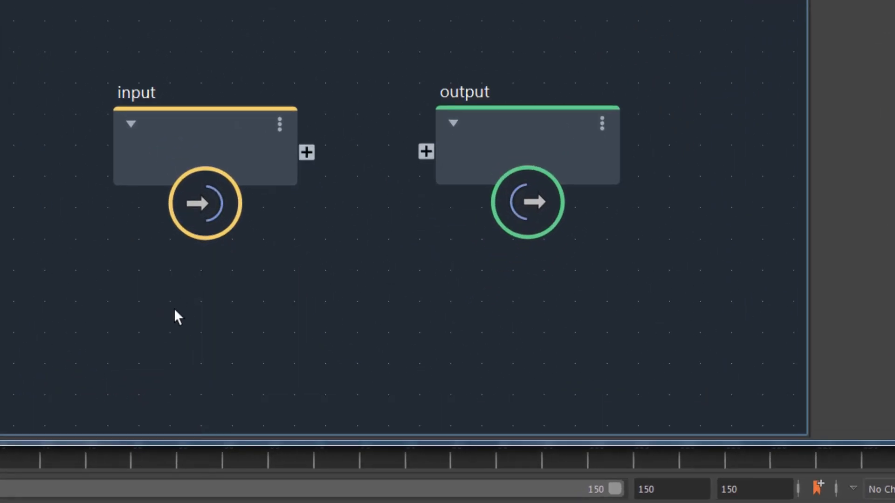
Add a create_mesh_sphere primitive node to the Bifrost graph below the input node.
{"action": "key", "text": "Tab"}
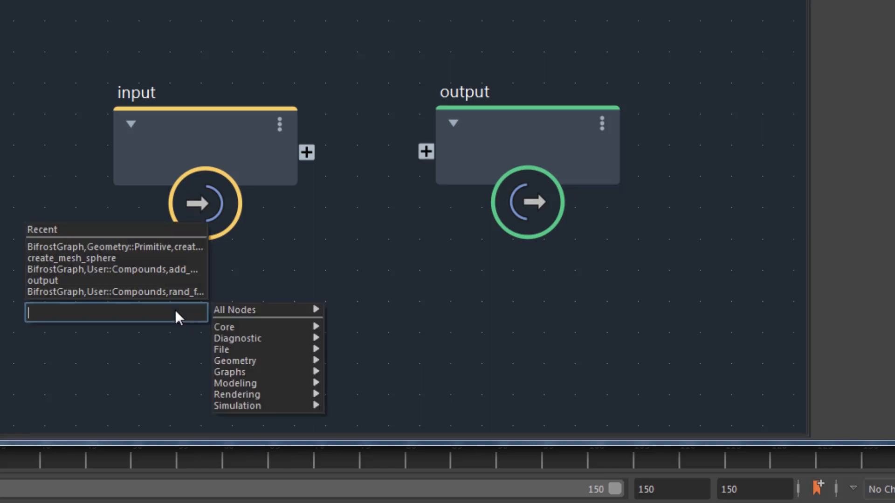
{"action": "mouse_move", "coordinate": [256, 385]}
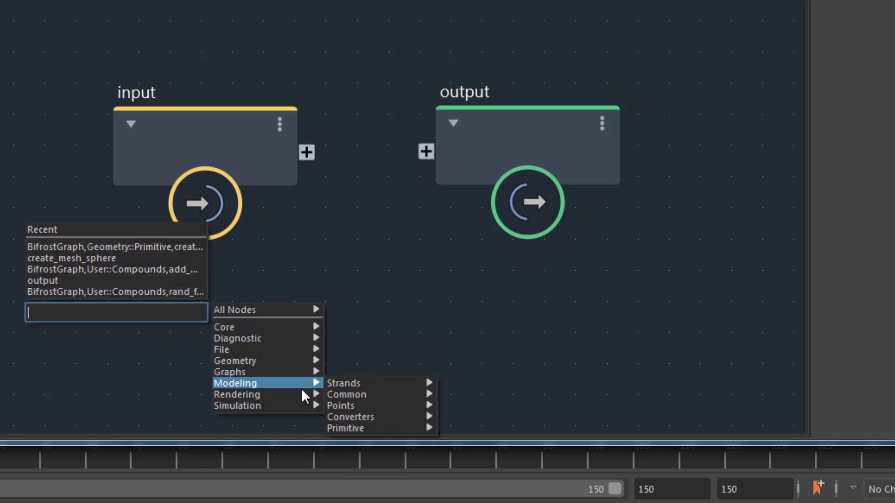
{"action": "mouse_move", "coordinate": [357, 426]}
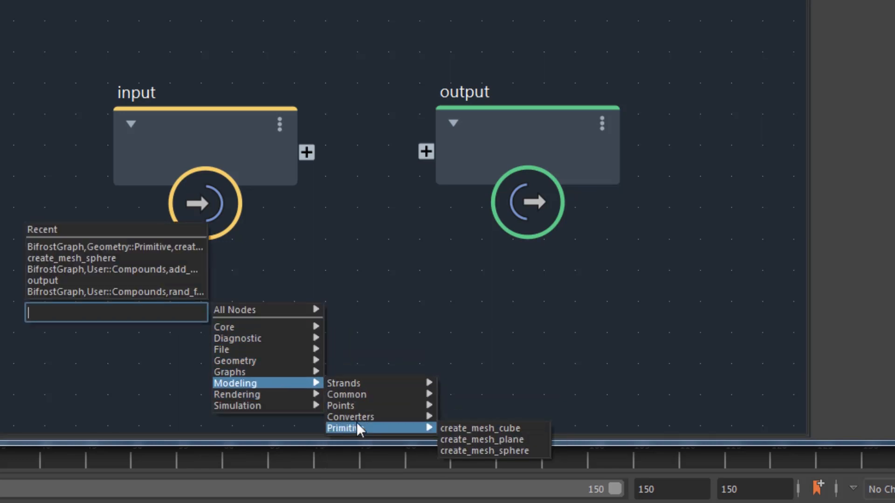
{"action": "left_click", "coordinate": [468, 450]}
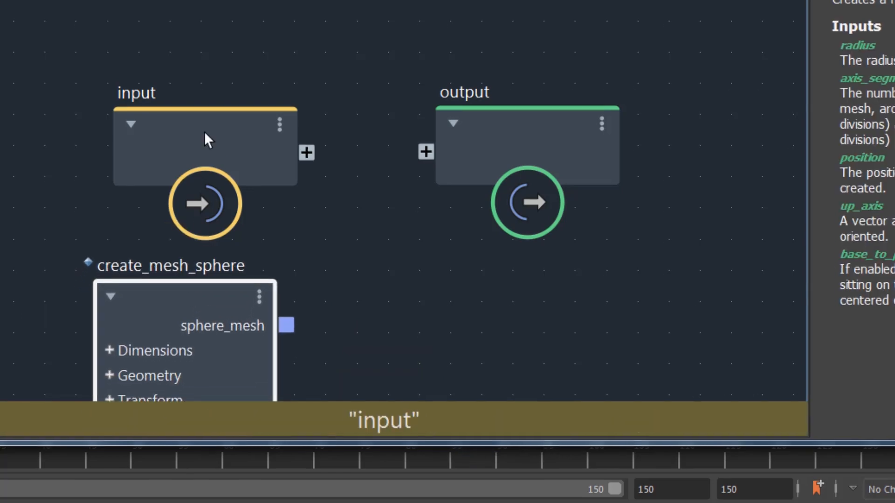
Arrange the input, create_mesh_sphere and output nodes apart in the graph, and expand the sphere node's Geometry group.
{"action": "left_click_drag", "start_coordinate": [204, 133], "coordinate": [205, 45]}
{"action": "left_click_drag", "start_coordinate": [181, 313], "coordinate": [208, 151]}
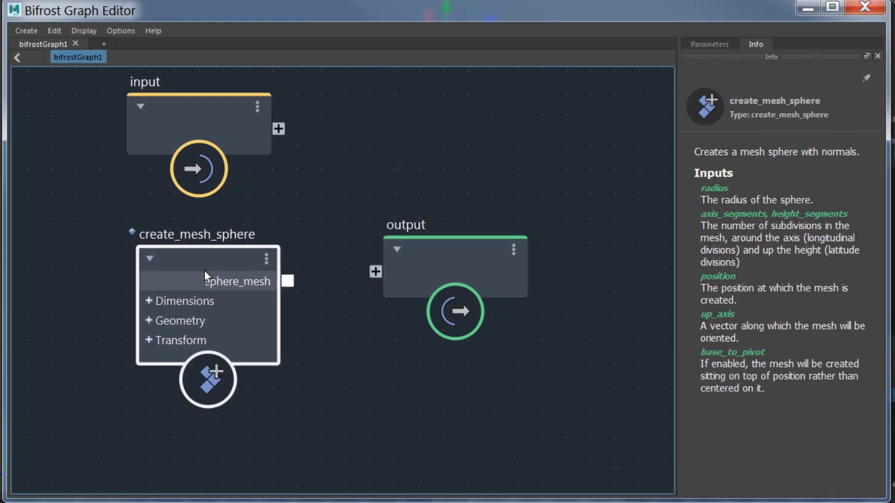
{"action": "left_click_drag", "start_coordinate": [204, 271], "coordinate": [206, 270]}
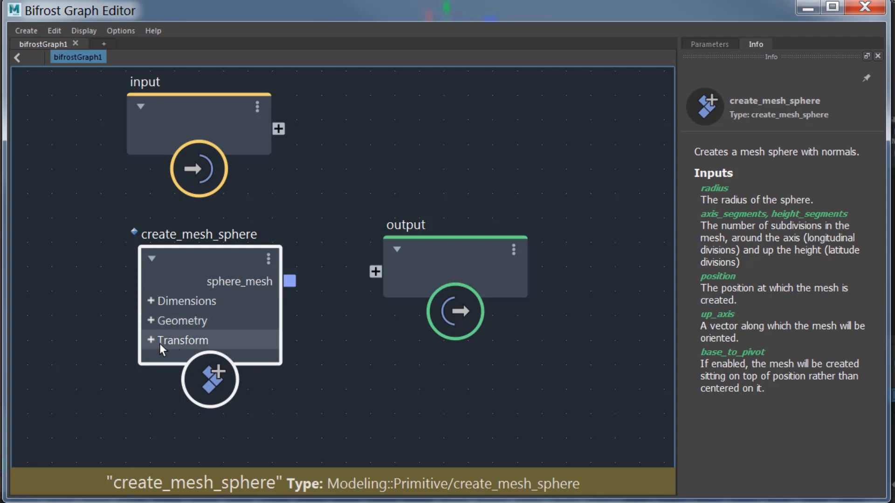
{"action": "left_click", "coordinate": [150, 320]}
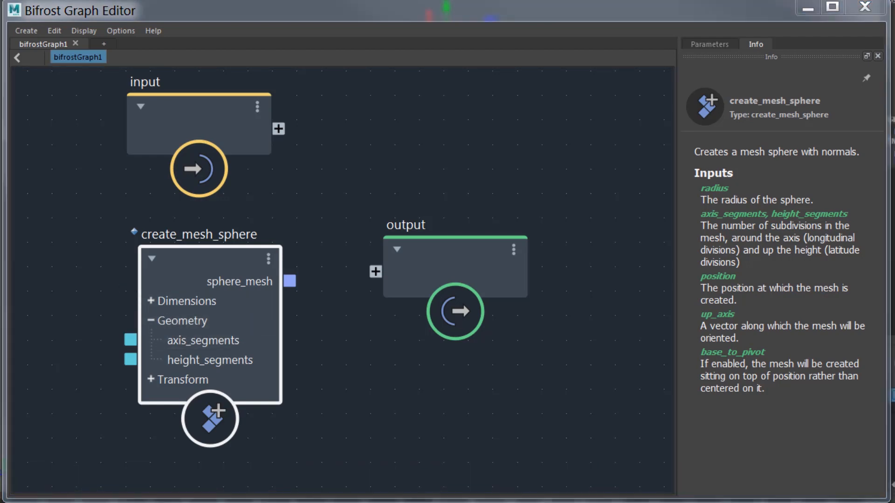
{"action": "left_click_drag", "start_coordinate": [194, 258], "coordinate": [163, 238]}
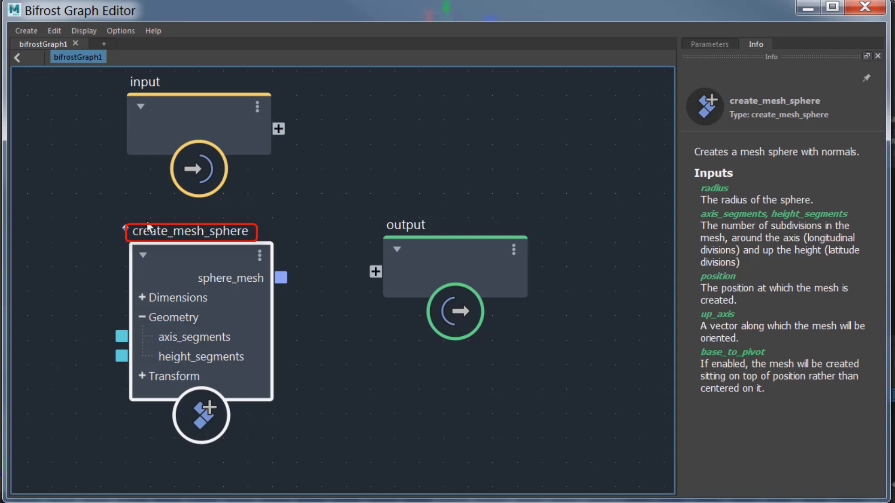
{"action": "double_click", "coordinate": [148, 229]}
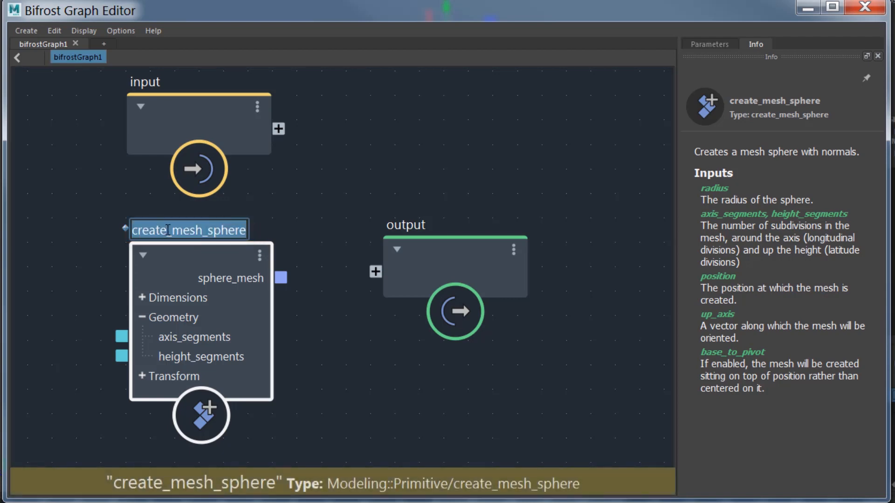
{"action": "left_click", "coordinate": [167, 230]}
{"action": "left_click_drag", "start_coordinate": [176, 229], "coordinate": [267, 231]}
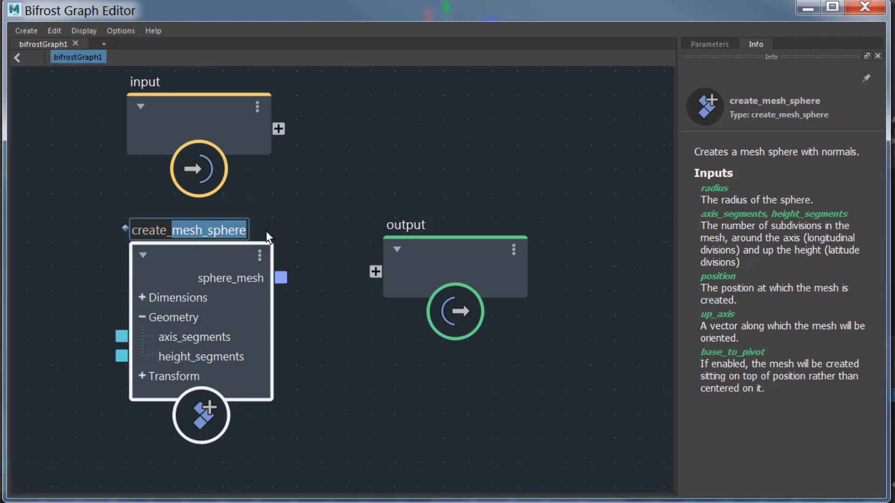
{"action": "left_click", "coordinate": [183, 276]}
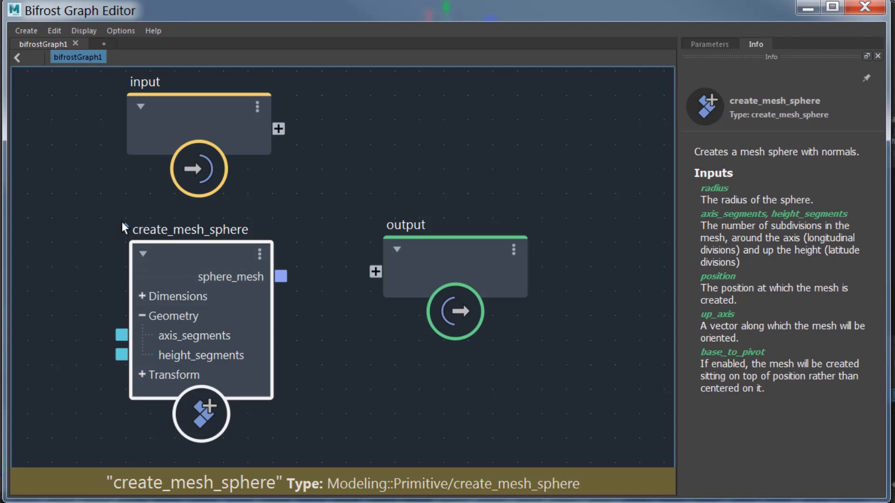
{"action": "left_click", "coordinate": [125, 227]}
Browse the Simulation and Rendering categories of the available graph nodes without adding one.
{"action": "key", "text": "Tab"}
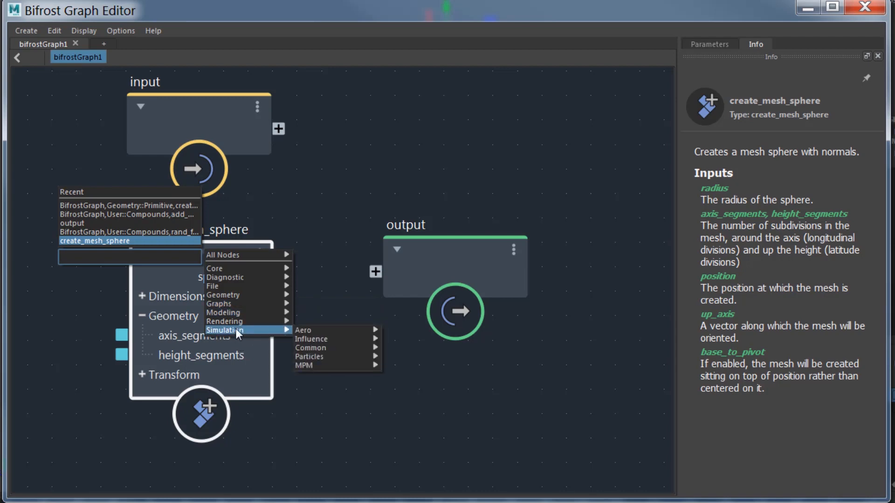
{"action": "mouse_move", "coordinate": [264, 321]}
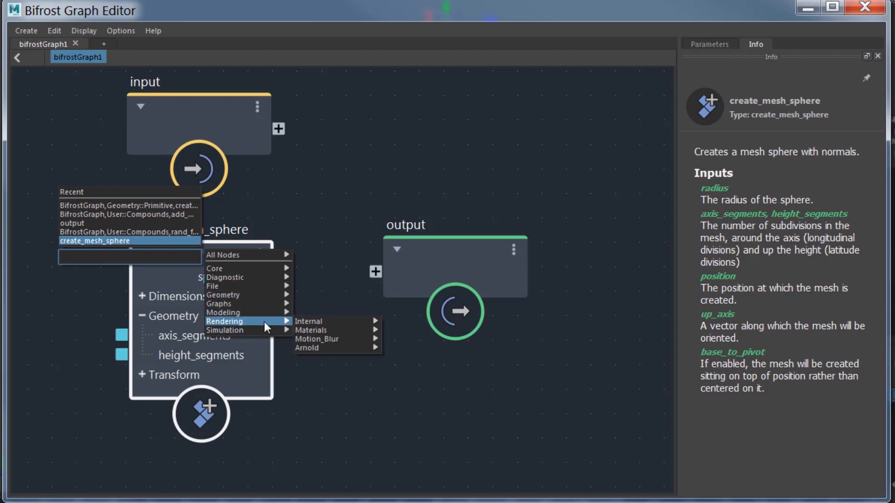
{"action": "left_click", "coordinate": [52, 305]}
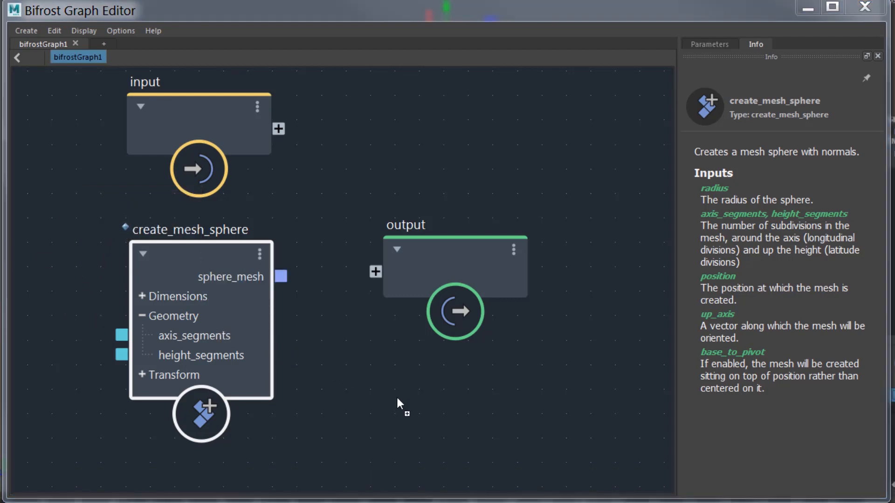
Bring the scene's polygon sphere shape into the graph beside create_mesh_sphere, and delete that node again.
{"action": "left_click_drag", "start_coordinate": [397, 395], "coordinate": [344, 365]}
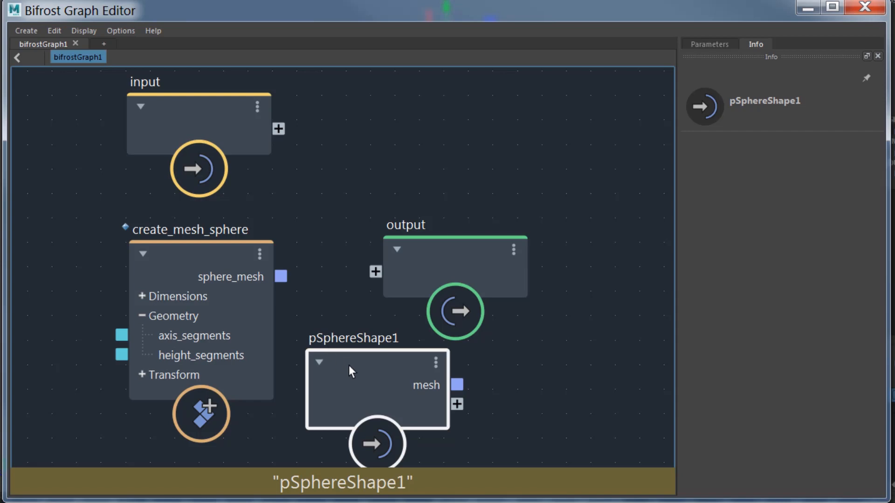
{"action": "key", "text": "Delete"}
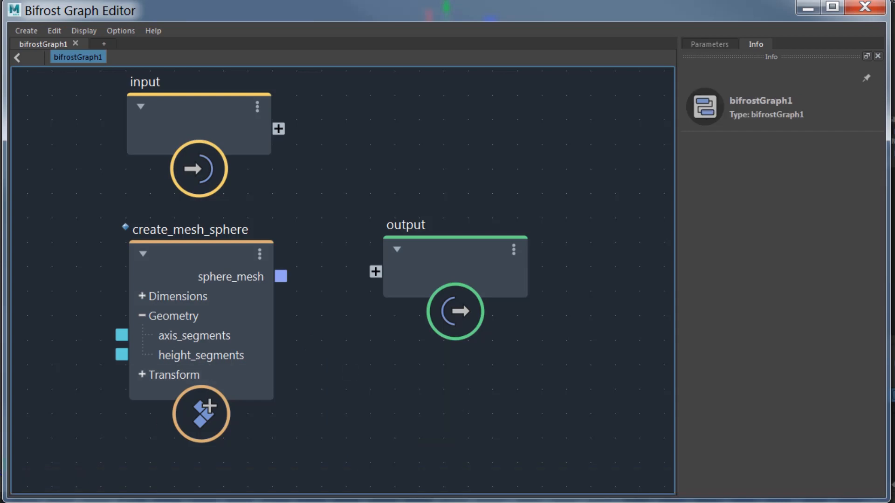
Collapse the create_mesh_sphere node's Geometry group and move the output node farther away from it.
{"action": "left_click", "coordinate": [142, 316]}
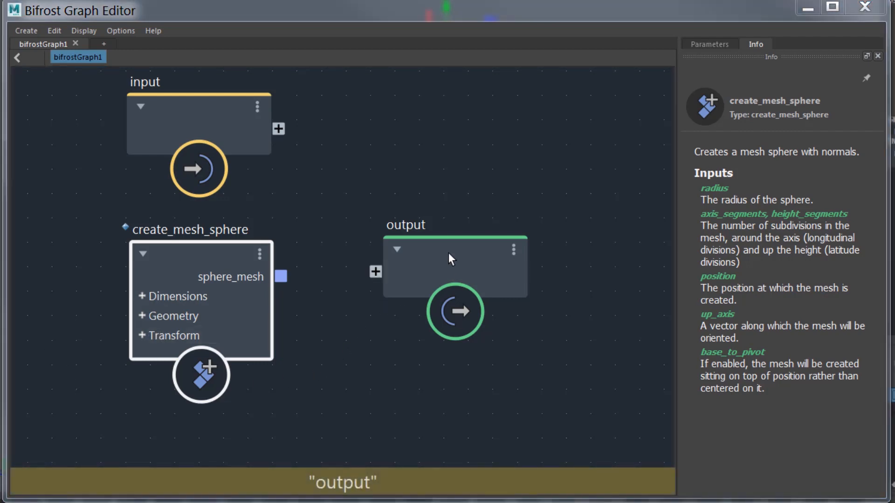
{"action": "left_click_drag", "start_coordinate": [451, 252], "coordinate": [492, 270]}
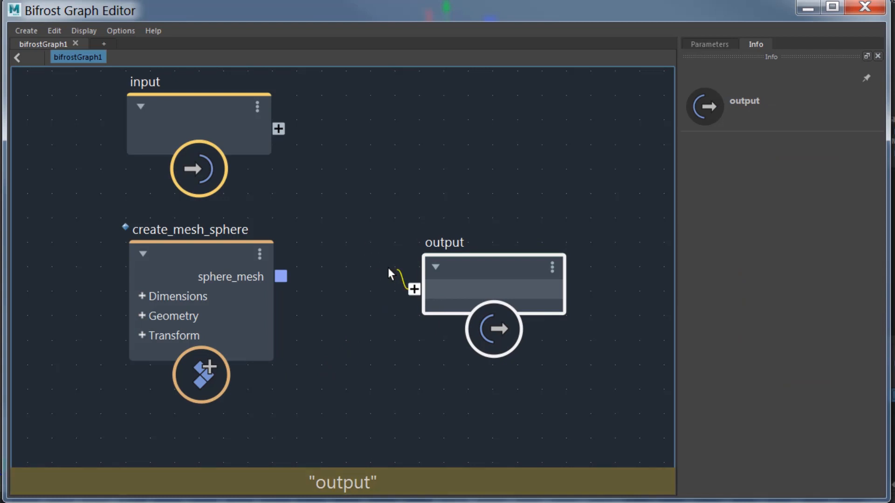
{"action": "left_click_drag", "start_coordinate": [288, 279], "coordinate": [351, 239]}
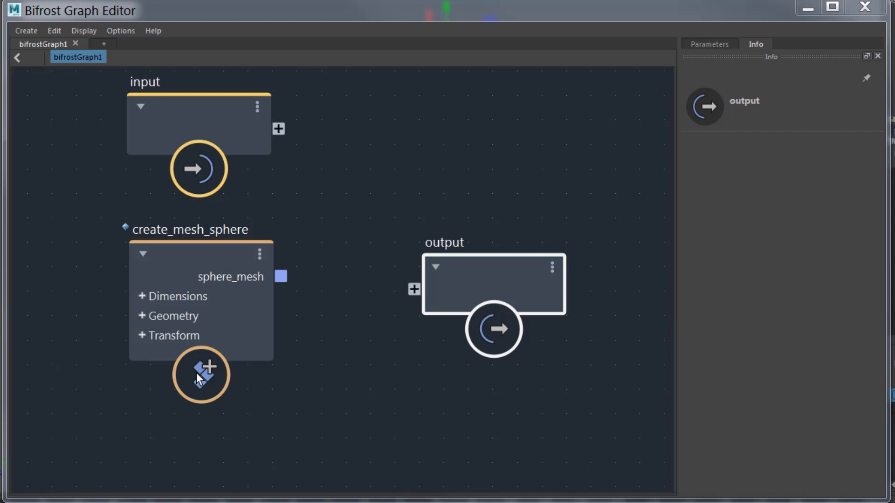
{"action": "left_click", "coordinate": [250, 421]}
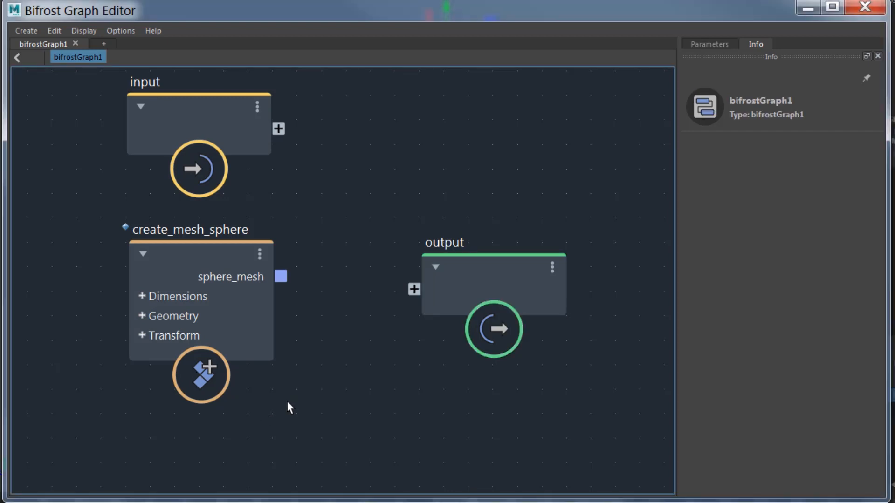
Scatter the three nodes across the graph and auto-arrange the graph's layout.
{"action": "left_click_drag", "start_coordinate": [200, 253], "coordinate": [105, 246]}
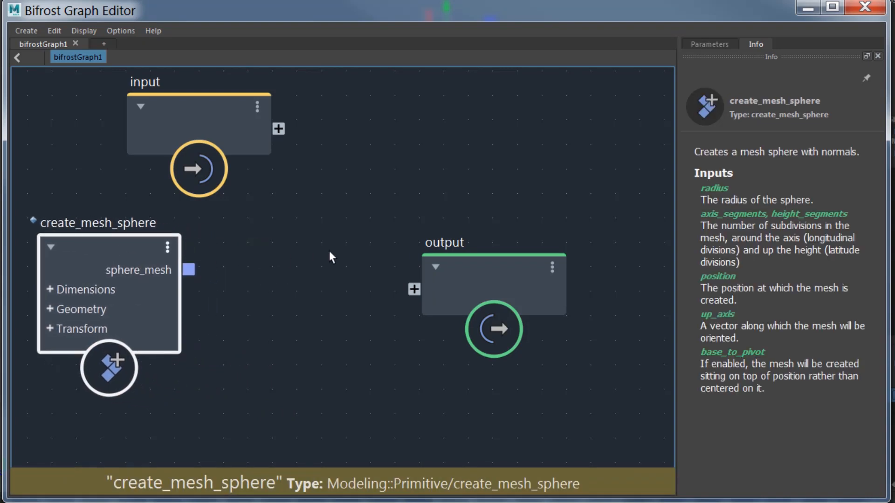
{"action": "left_click_drag", "start_coordinate": [474, 265], "coordinate": [541, 119]}
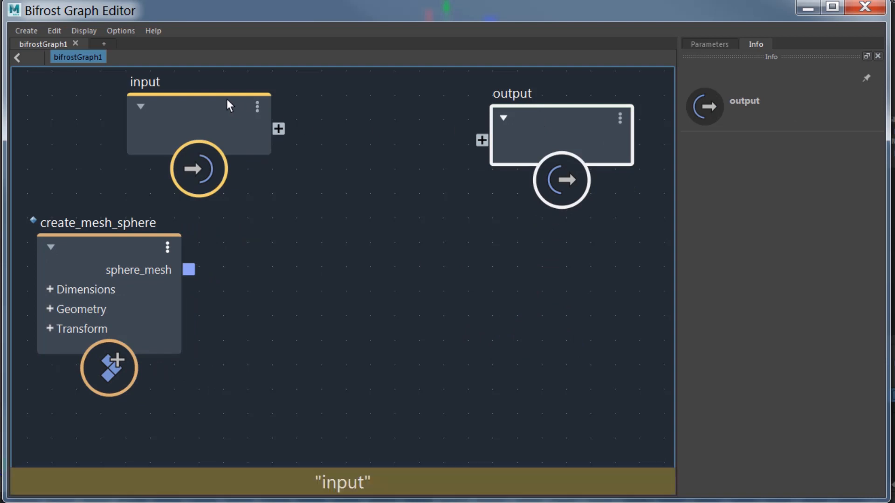
{"action": "left_click_drag", "start_coordinate": [215, 99], "coordinate": [438, 351]}
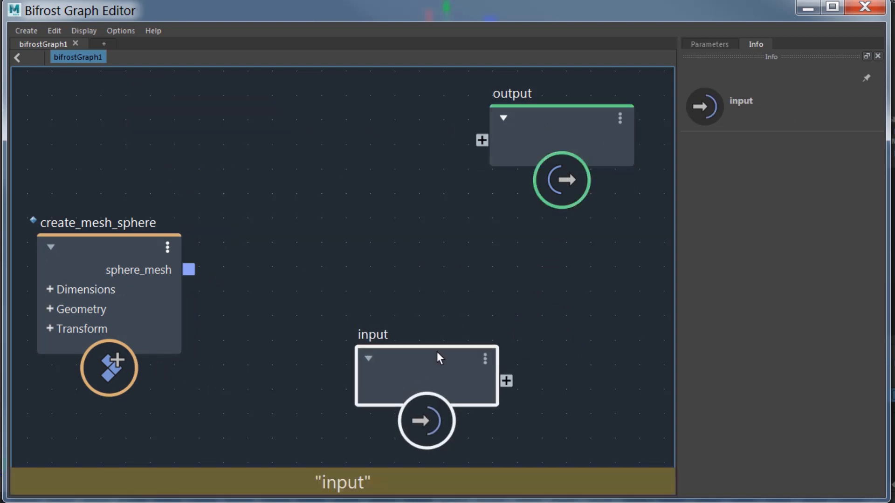
{"action": "left_click", "coordinate": [351, 145]}
{"action": "key", "text": "l"}
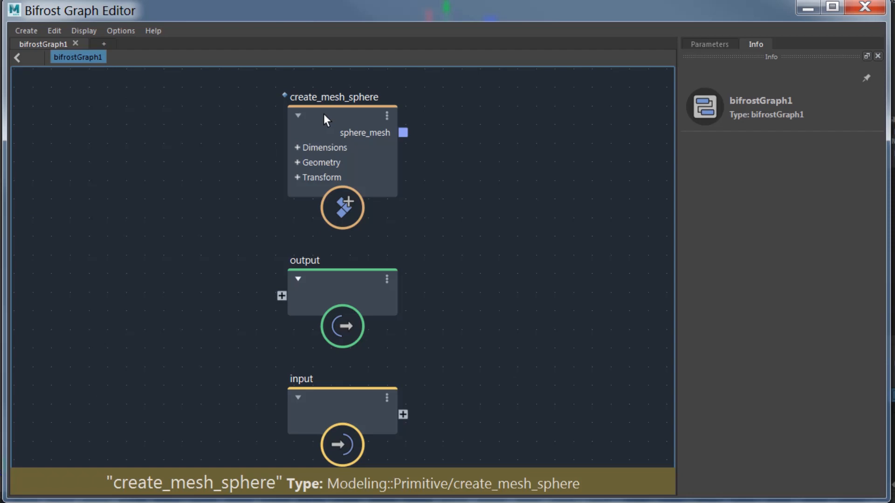
Place create_mesh_sphere and the output node on opposite sides of the graph, and delete the input node.
{"action": "left_click_drag", "start_coordinate": [323, 113], "coordinate": [113, 177]}
{"action": "left_click_drag", "start_coordinate": [344, 275], "coordinate": [584, 170]}
{"action": "left_click", "coordinate": [363, 396]}
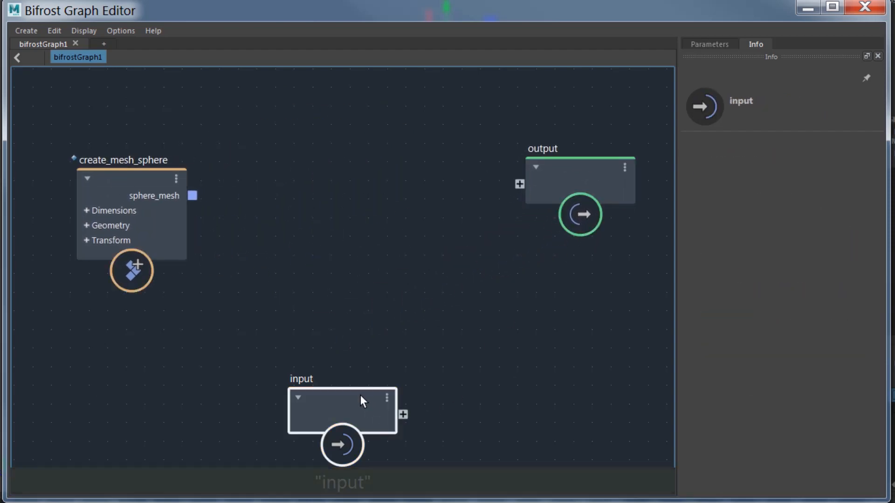
{"action": "key", "text": "Delete"}
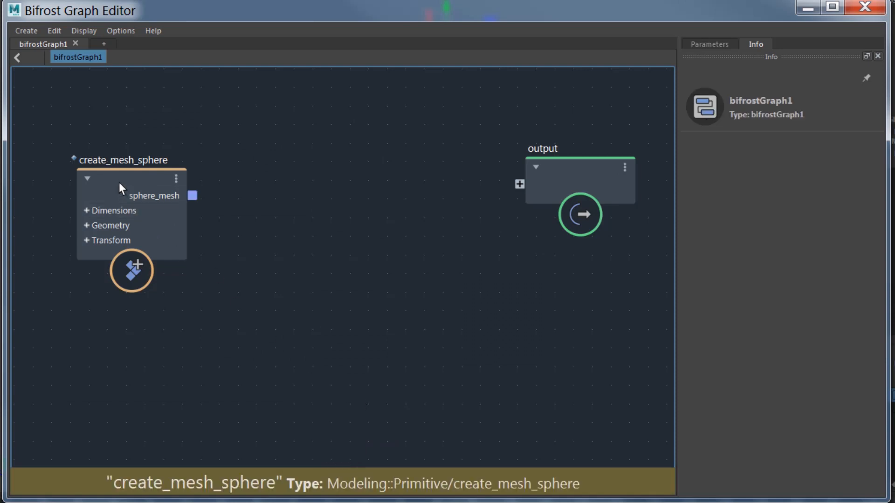
{"action": "left_click_drag", "start_coordinate": [119, 183], "coordinate": [98, 152]}
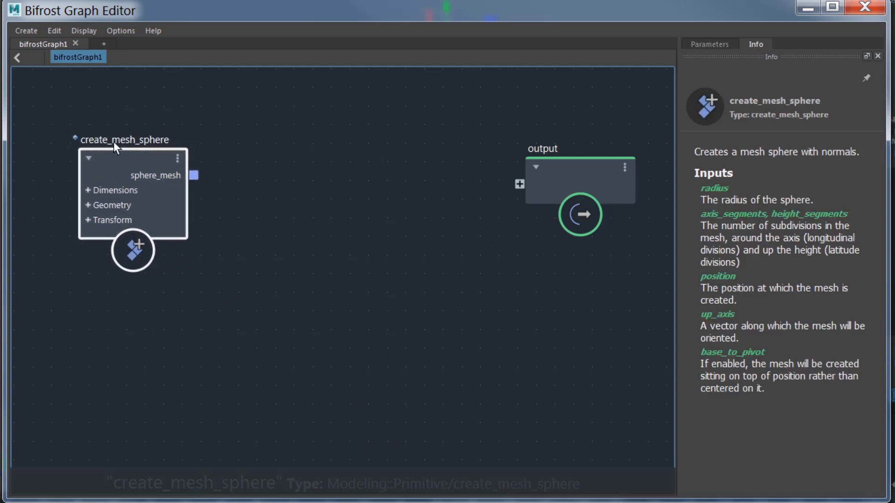
Rename the create_mesh_sphere node as sphere_emitter.
{"action": "double_click", "coordinate": [113, 141]}
{"action": "left_click", "coordinate": [109, 136]}
{"action": "left_click_drag", "start_coordinate": [111, 138], "coordinate": [262, 124]}
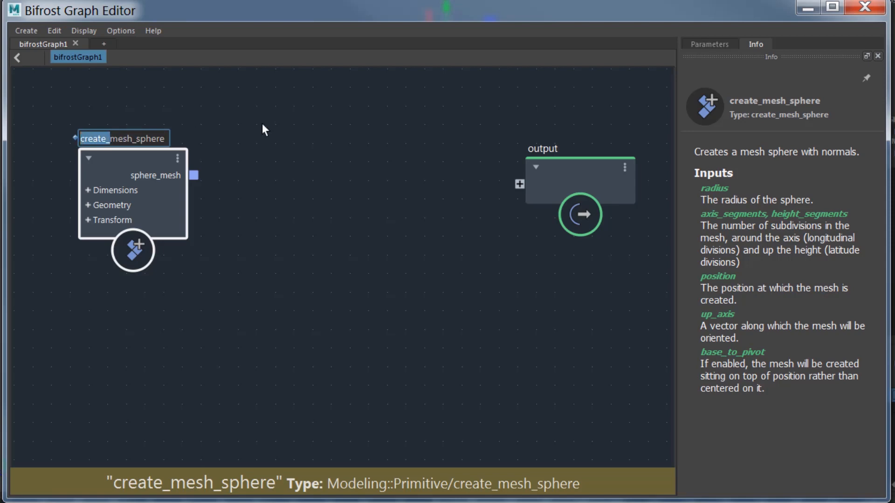
{"action": "left_click_drag", "start_coordinate": [110, 138], "coordinate": [172, 140]}
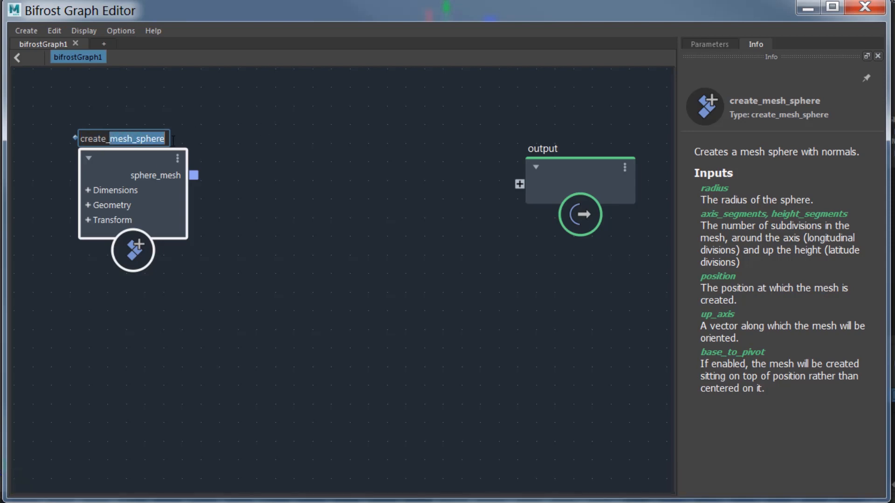
{"action": "left_click", "coordinate": [132, 143]}
{"action": "type", "text": "sphere_"}
{"action": "type", "text": "emitter"}
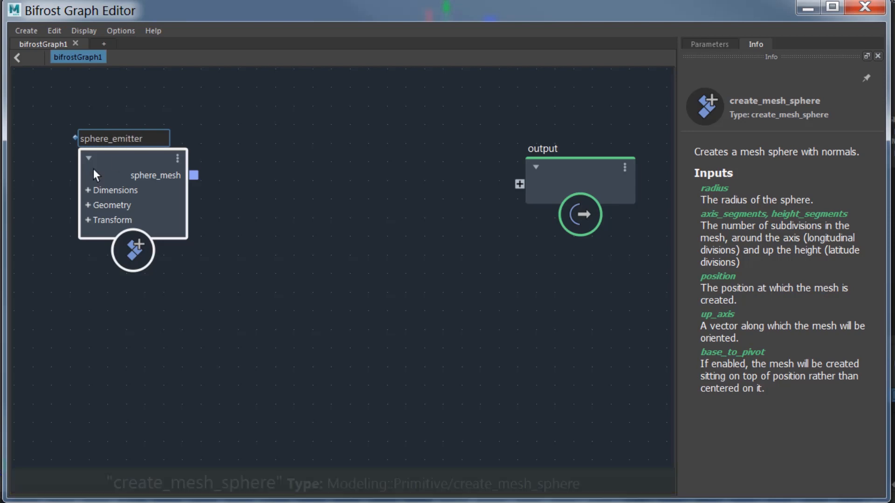
{"action": "key", "text": "Return"}
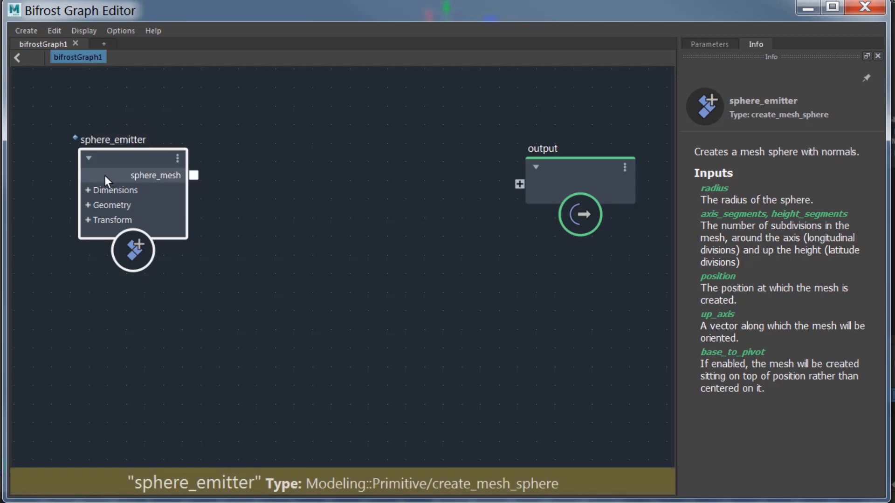
{"action": "left_click", "coordinate": [255, 245]}
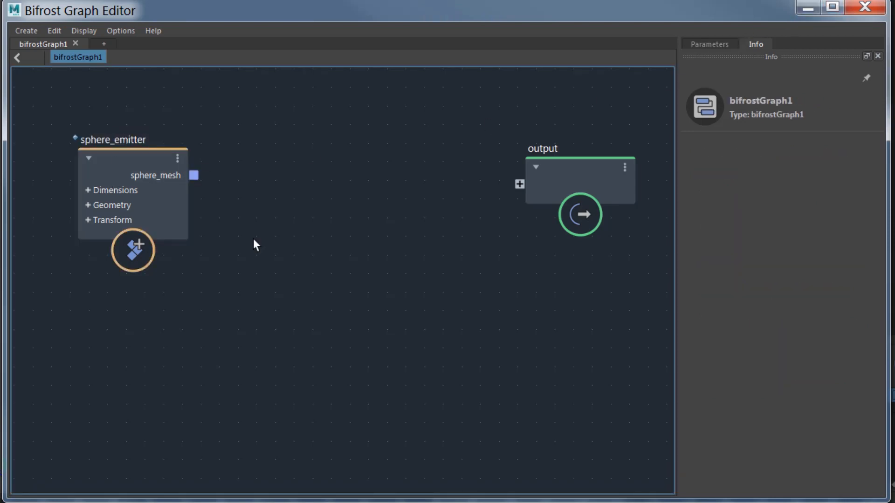
Connect sphere_emitter's sphere_mesh port to the output node, show the sphere's parameters, and select both nodes.
{"action": "left_click_drag", "start_coordinate": [142, 161], "coordinate": [520, 184]}
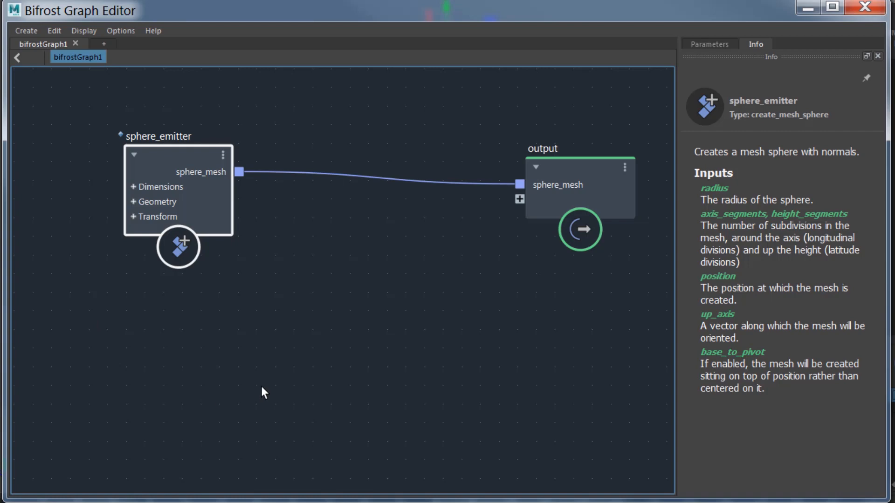
{"action": "left_click", "coordinate": [706, 45]}
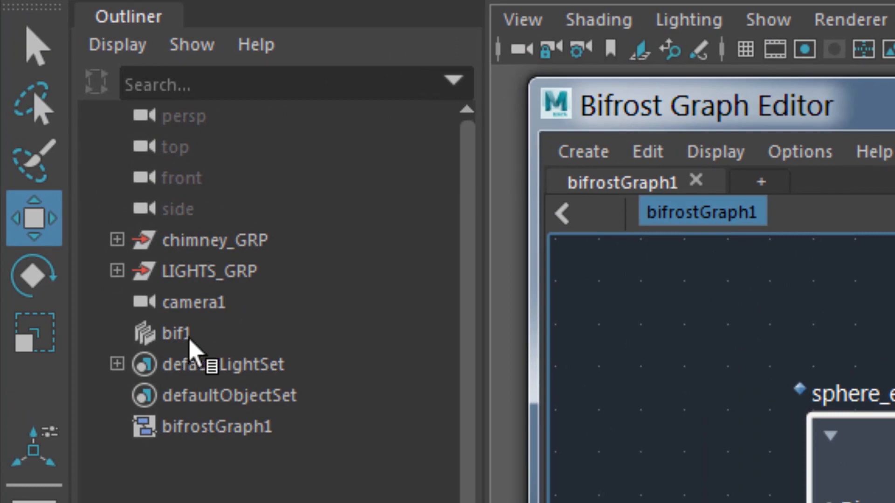
{"action": "left_click_drag", "start_coordinate": [671, 269], "coordinate": [718, 404]}
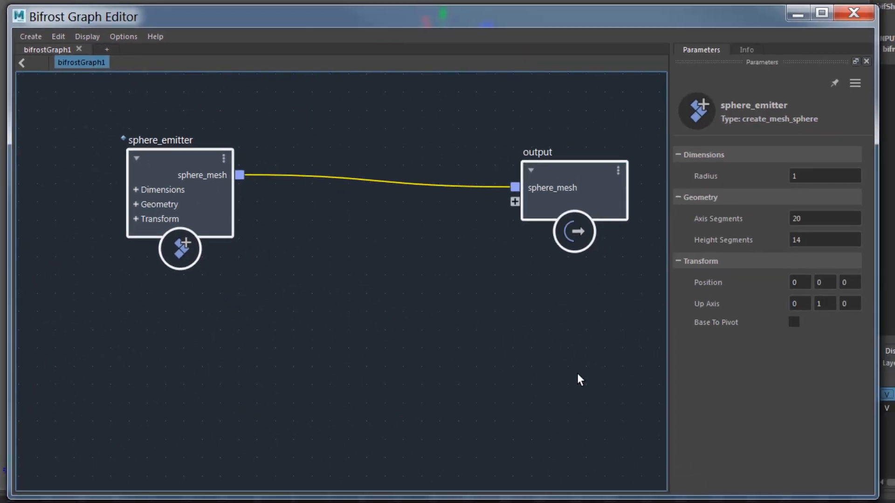
Uncover the viewport behind the graph editor and examine the fireplace up close for the graph's sphere mesh.
{"action": "left_click", "coordinate": [798, 17]}
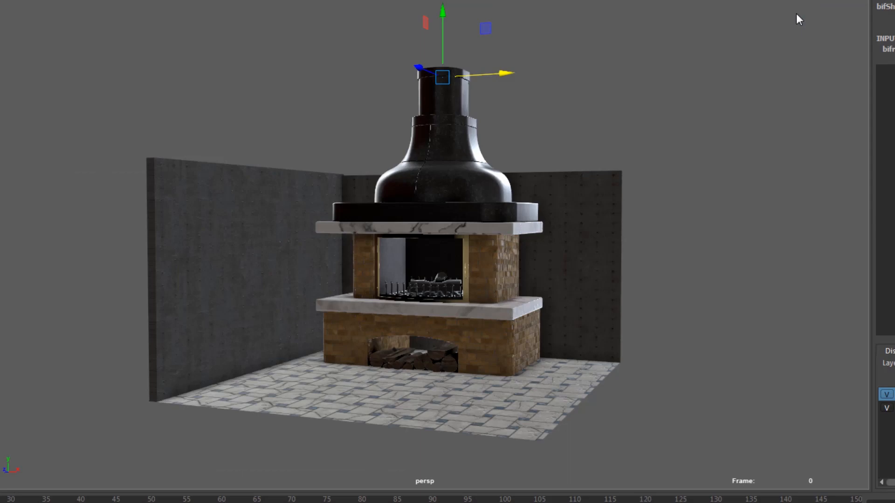
{"action": "left_click_drag", "start_coordinate": [365, 134], "coordinate": [338, 150], "text": "alt"}
{"action": "right_click_drag", "start_coordinate": [337, 147], "coordinate": [529, 213], "text": "alt"}
{"action": "middle_click_drag", "start_coordinate": [430, 242], "coordinate": [395, 454], "text": "alt"}
{"action": "left_click_drag", "start_coordinate": [396, 340], "coordinate": [403, 286], "text": "alt"}
{"action": "right_click_drag", "start_coordinate": [403, 285], "coordinate": [572, 353], "text": "alt"}
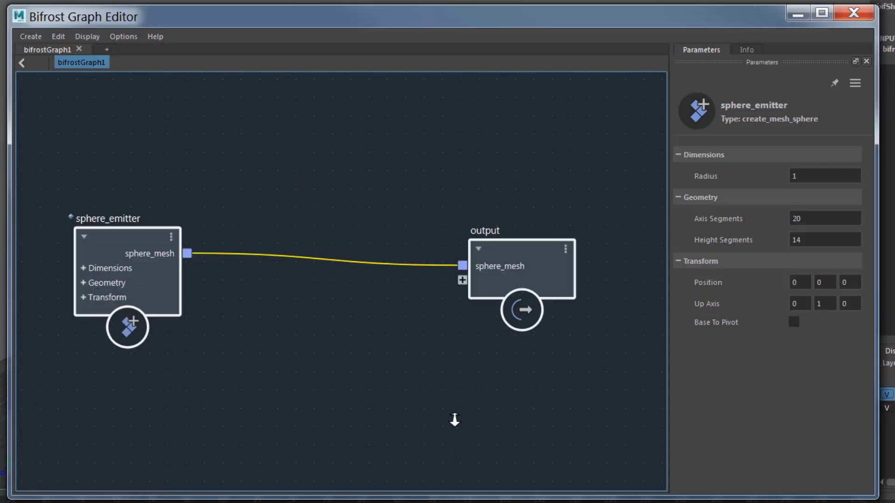
{"action": "right_click_drag", "start_coordinate": [455, 419], "coordinate": [348, 419], "text": "alt"}
{"action": "middle_click_drag", "start_coordinate": [346, 411], "coordinate": [281, 301], "text": "alt"}
{"action": "right_click_drag", "start_coordinate": [353, 347], "coordinate": [399, 370], "text": "alt"}
{"action": "middle_click_drag", "start_coordinate": [375, 371], "coordinate": [387, 385], "text": "alt"}
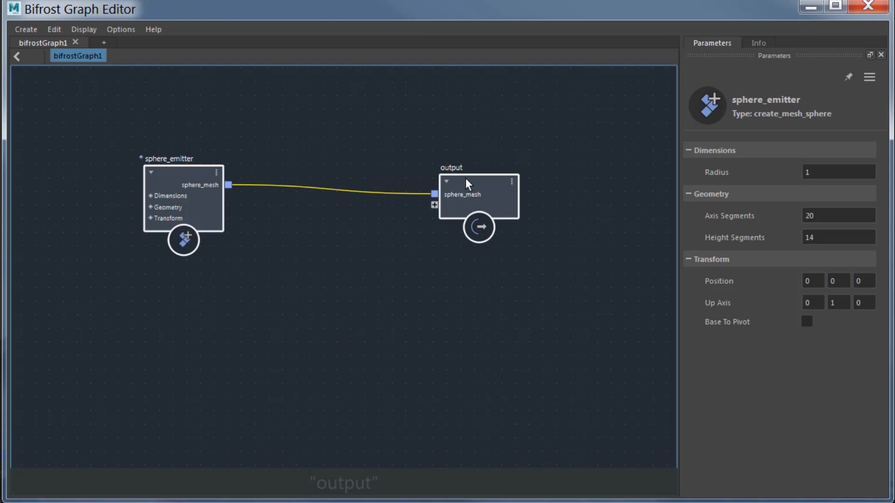
{"action": "middle_click_drag", "start_coordinate": [474, 183], "coordinate": [481, 203], "text": "alt"}
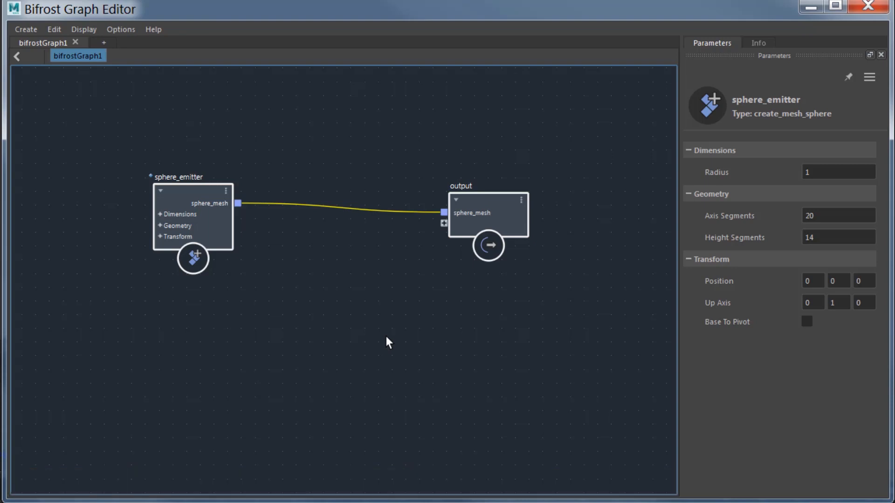
Add a source_air node between sphere_emitter and the output, and connect sphere_emitter's sphere_mesh to its geometry port.
{"action": "left_click", "coordinate": [337, 303]}
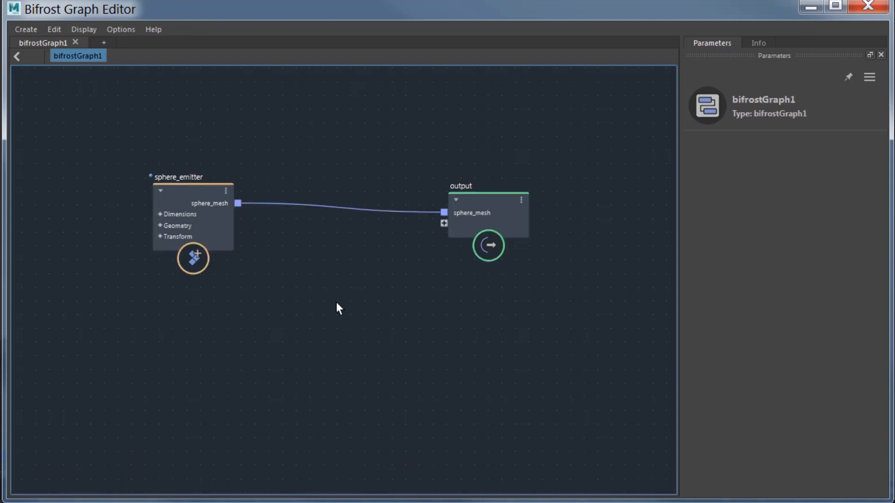
{"action": "key", "text": "Tab"}
{"action": "type", "text": "s"}
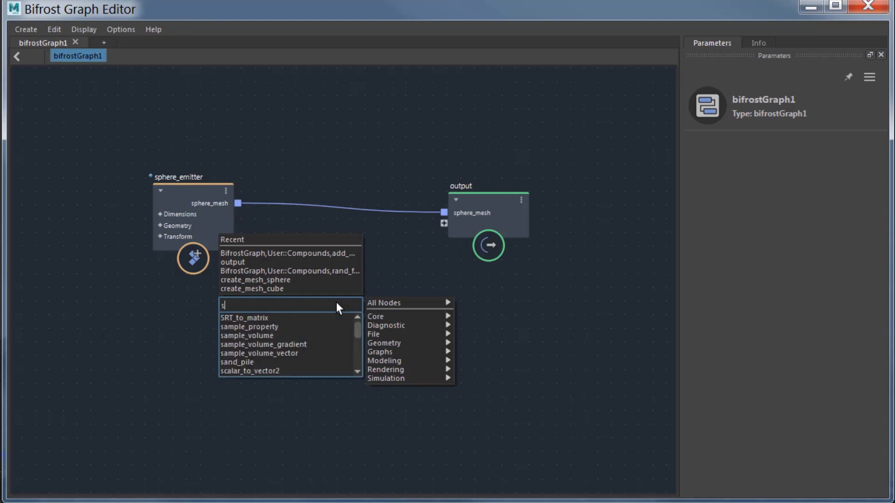
{"action": "type", "text": "ource"}
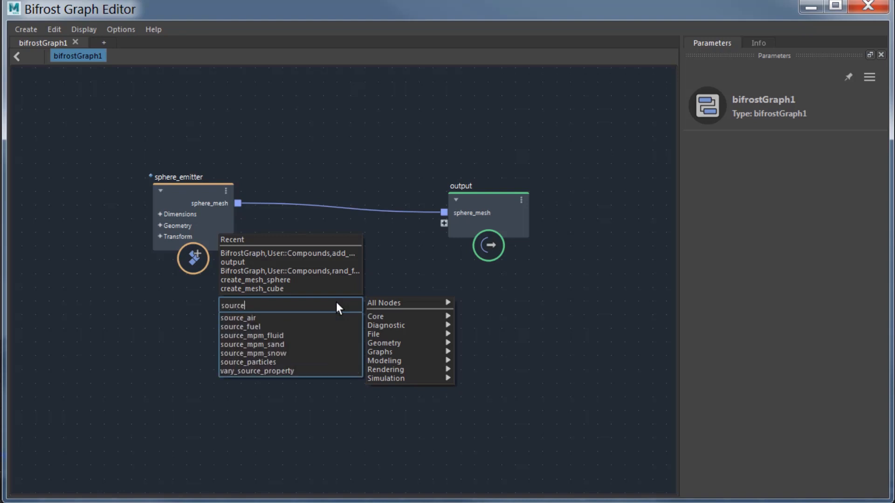
{"action": "left_click", "coordinate": [275, 318]}
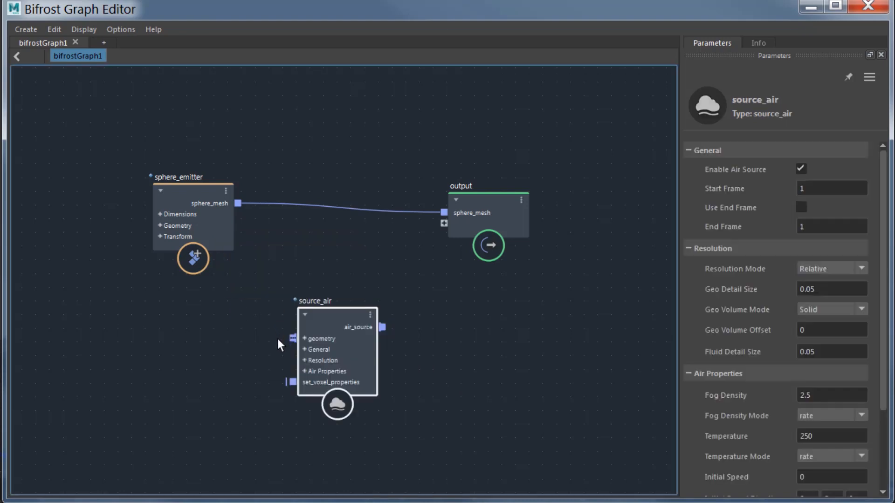
{"action": "left_click_drag", "start_coordinate": [332, 315], "coordinate": [360, 258]}
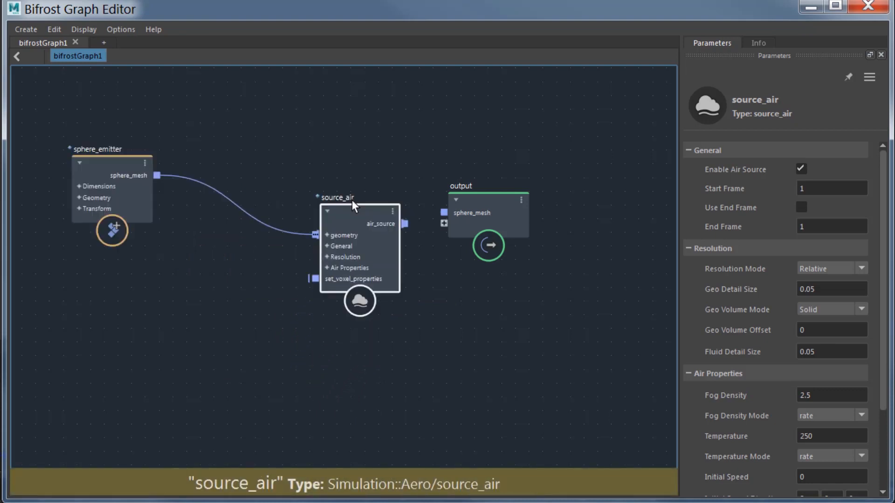
{"action": "left_click_drag", "start_coordinate": [352, 200], "coordinate": [325, 160]}
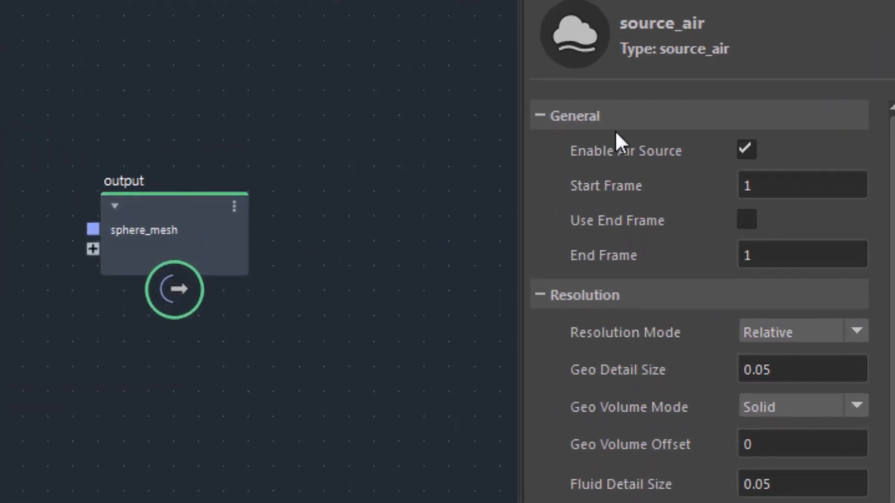
Set source_air's Fluid Detail Size and Geo Detail Size to 0.025.
{"action": "scroll", "coordinate": [615, 149], "scroll_direction": "down", "scroll_amount": 3}
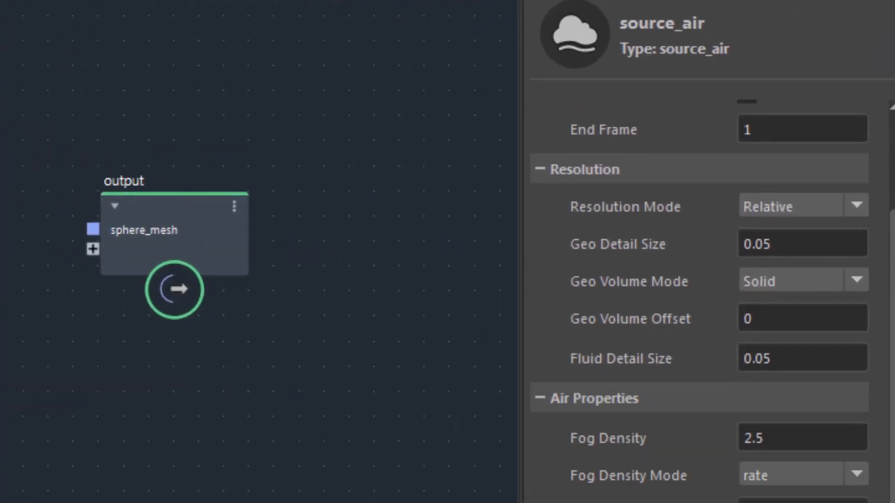
{"action": "scroll", "coordinate": [712, 301], "scroll_direction": "down", "scroll_amount": 2}
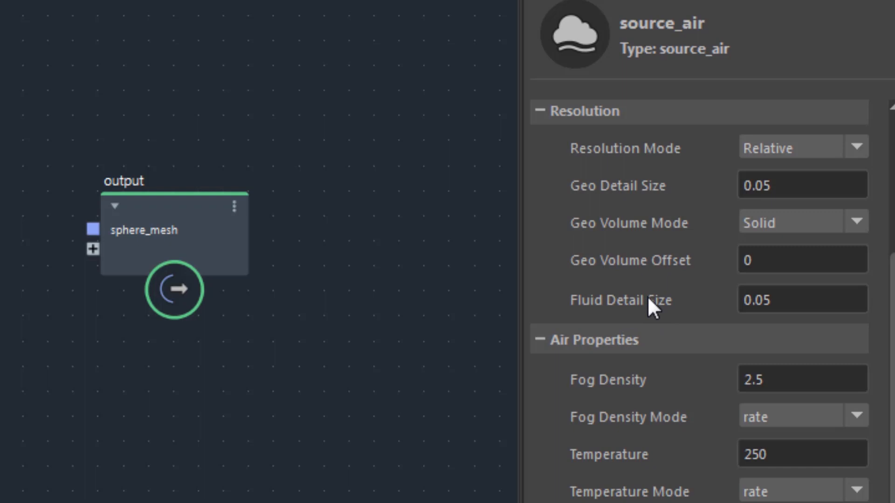
{"action": "double_click", "coordinate": [761, 300]}
{"action": "type", "text": "025"}
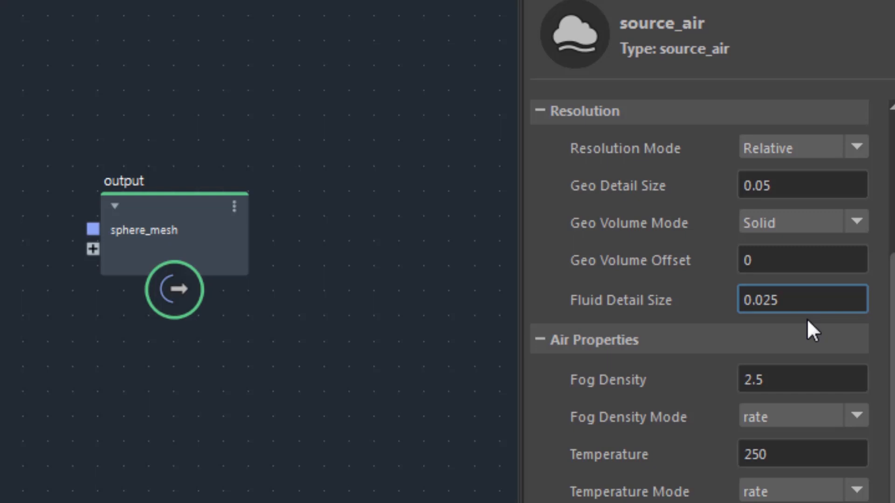
{"action": "double_click", "coordinate": [761, 195]}
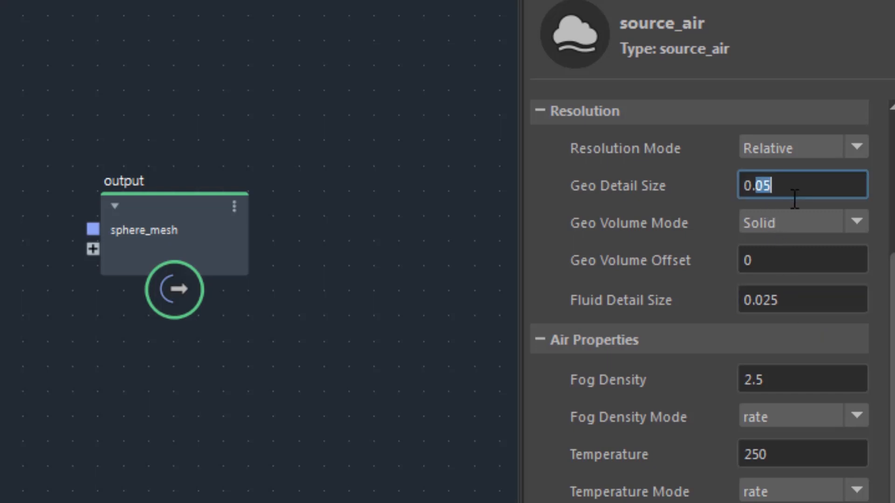
{"action": "type", "text": "025"}
{"action": "left_click_drag", "start_coordinate": [893, 369], "coordinate": [894, 374]}
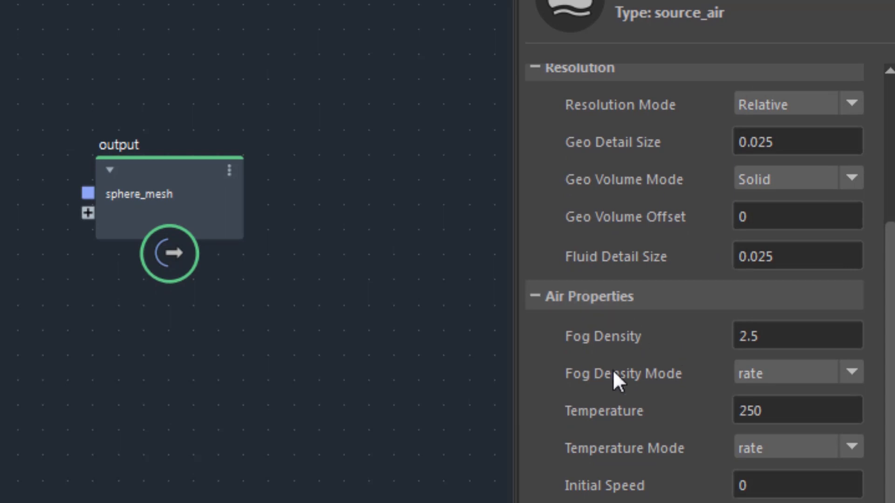
Set source_air's Fog Density to 5 and its Fog Density Mode to set.
{"action": "left_click", "coordinate": [748, 343]}
{"action": "key", "text": "ctrl+a"}
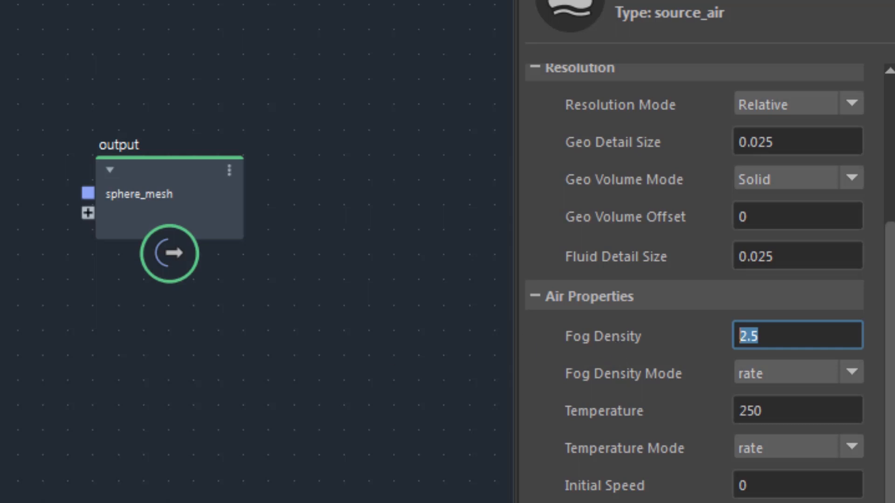
{"action": "key", "text": "Return"}
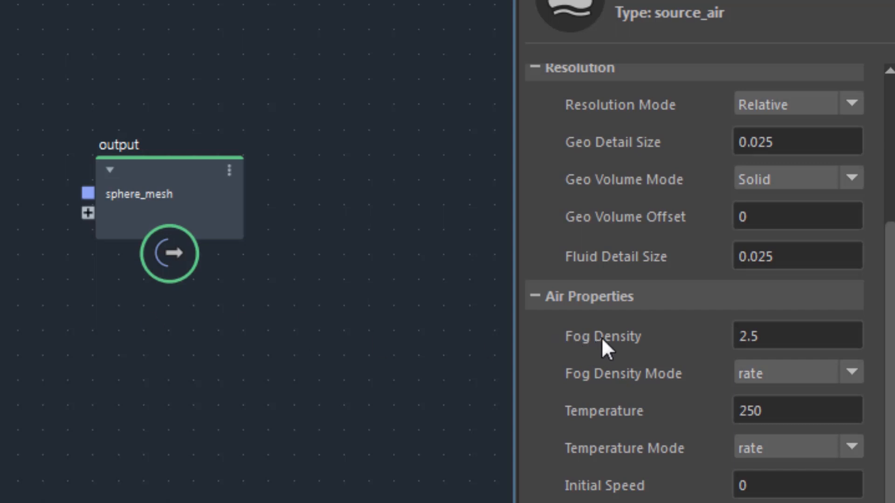
{"action": "left_click", "coordinate": [779, 343]}
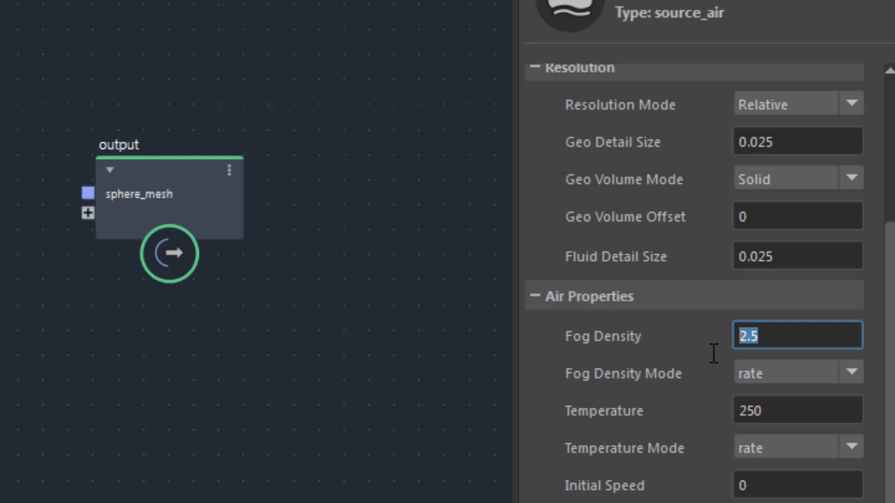
{"action": "type", "text": "5"}
{"action": "left_click", "coordinate": [773, 373]}
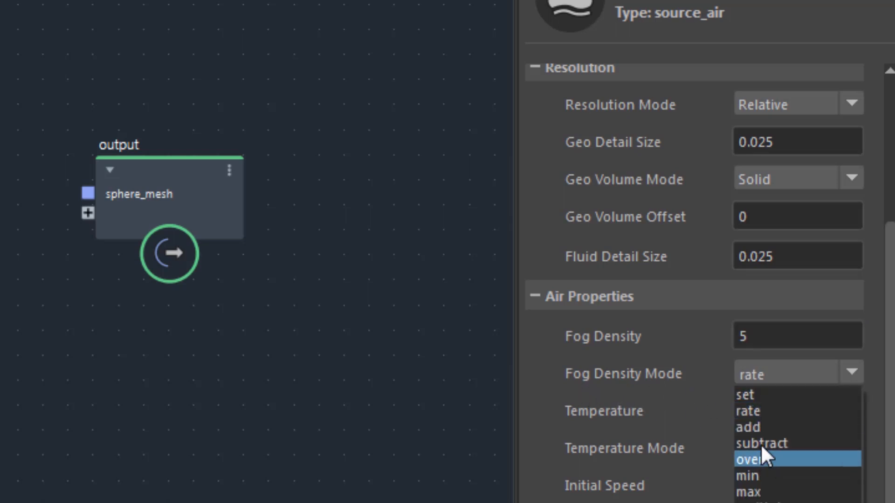
{"action": "left_click", "coordinate": [759, 394]}
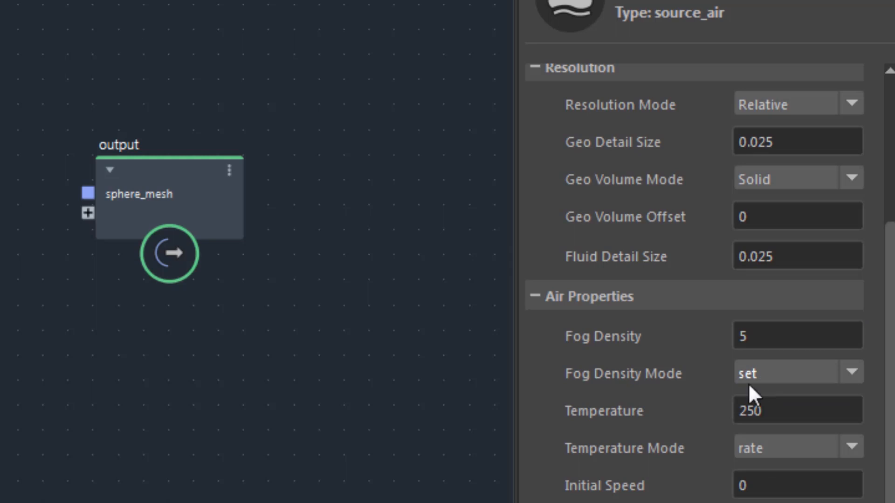
Set source_air's Temperature to 600 and its Temperature Mode to max.
{"action": "left_click_drag", "start_coordinate": [781, 410], "coordinate": [721, 409]}
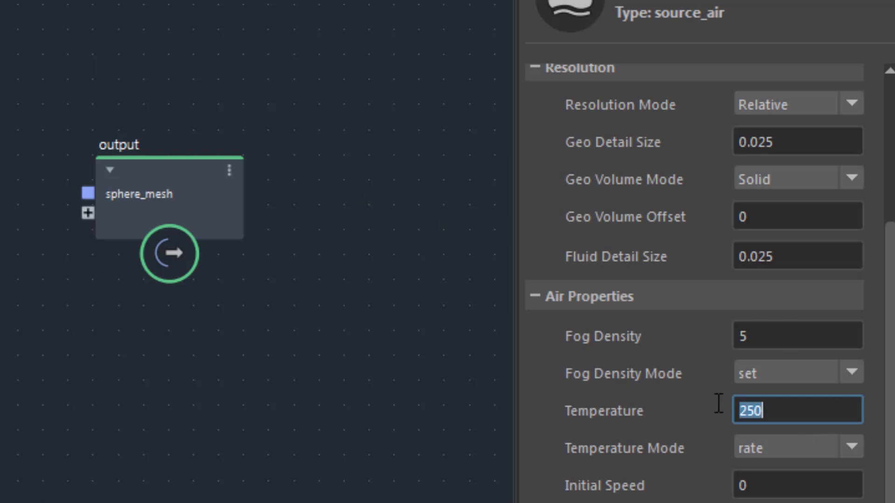
{"action": "type", "text": "600"}
{"action": "scroll", "coordinate": [746, 364], "scroll_direction": "down", "scroll_amount": 5}
{"action": "left_click", "coordinate": [754, 239]}
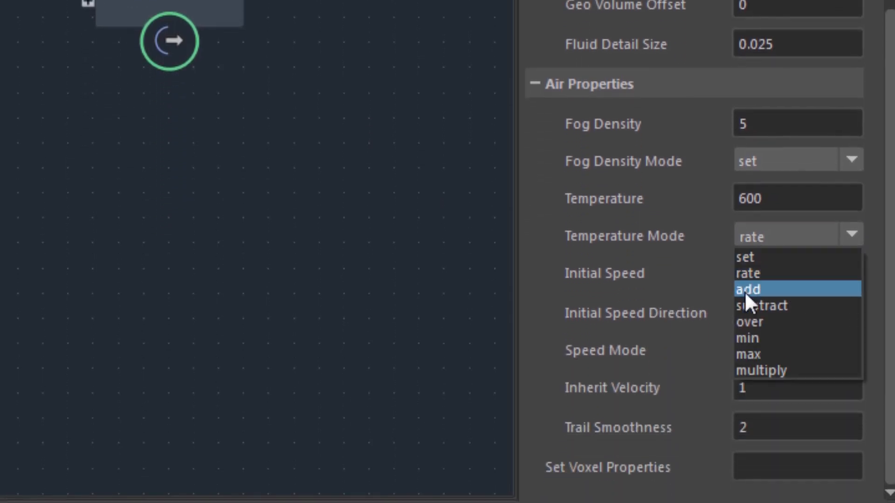
{"action": "left_click", "coordinate": [743, 359]}
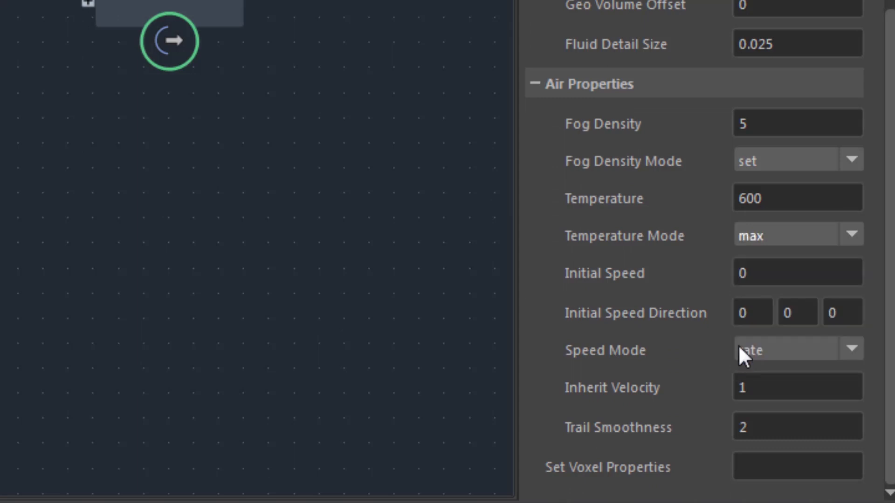
Give source_air an Initial Speed of 1 with Initial Speed Direction 0, 1, 0 and Speed Mode max.
{"action": "left_click", "coordinate": [776, 272]}
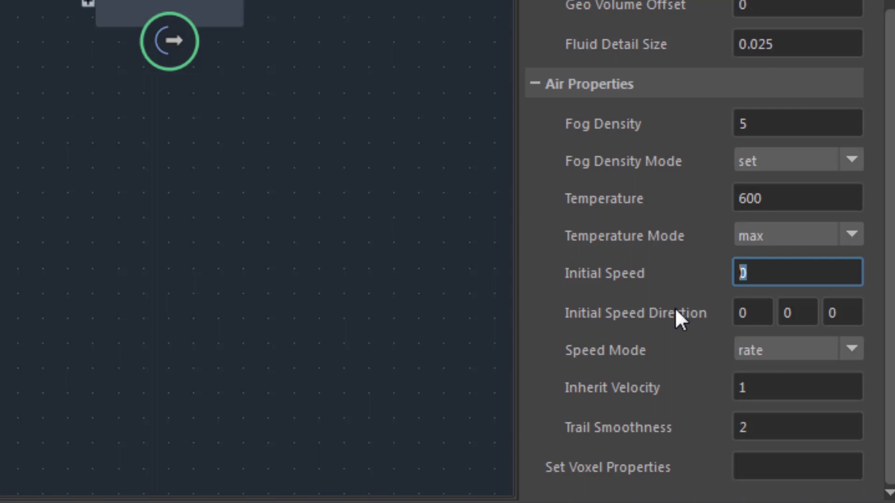
{"action": "type", "text": "1"}
{"action": "left_click", "coordinate": [795, 311]}
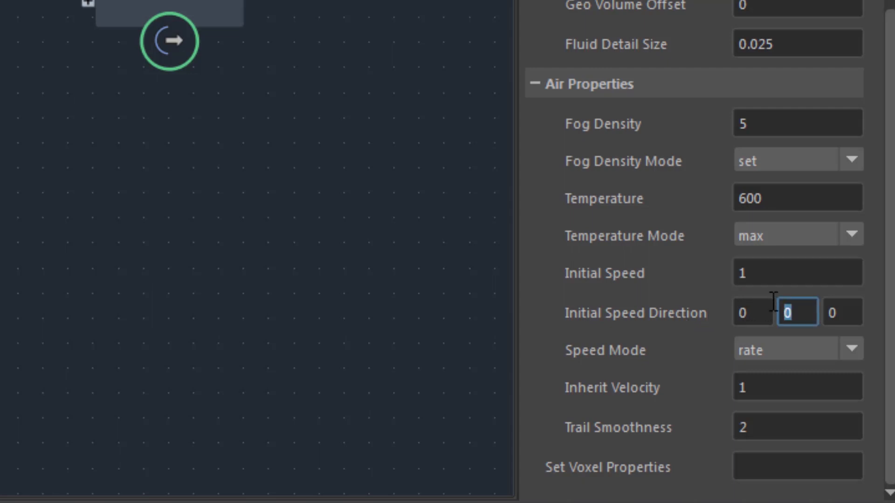
{"action": "type", "text": "1"}
{"action": "left_click_drag", "start_coordinate": [803, 312], "coordinate": [755, 310]}
{"action": "type", "text": "1"}
{"action": "left_click", "coordinate": [830, 349]}
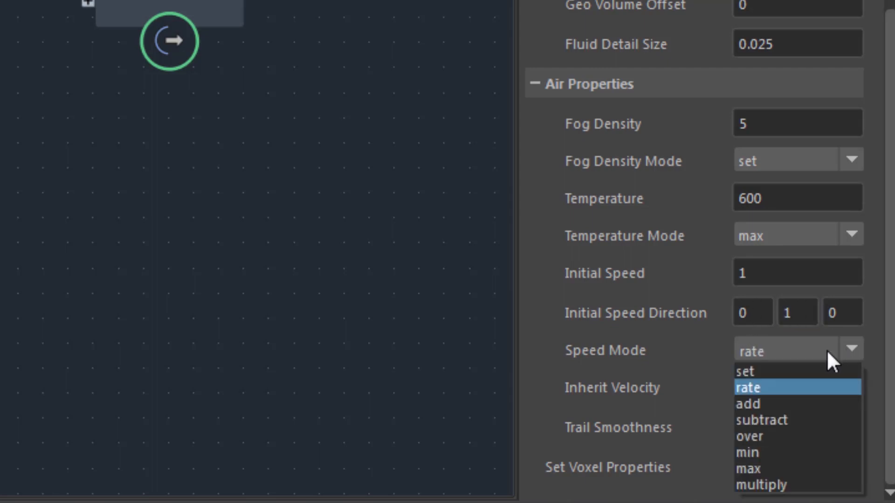
{"action": "left_click", "coordinate": [791, 467]}
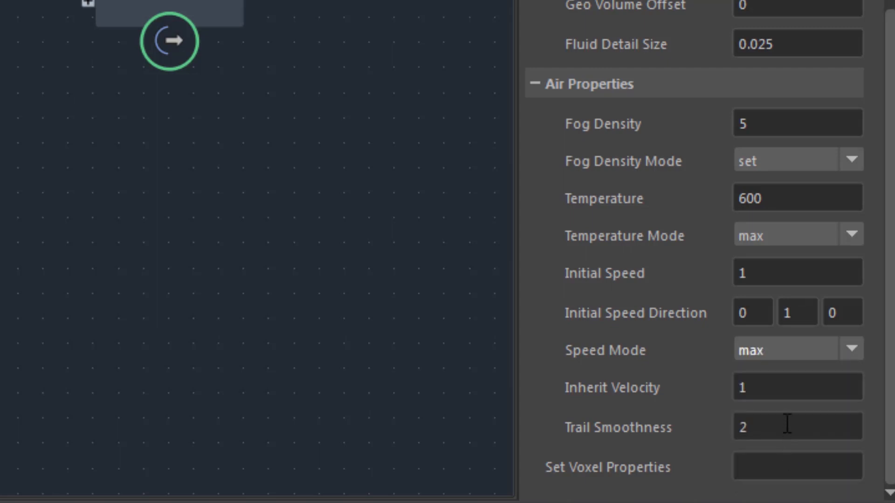
{"action": "left_click", "coordinate": [783, 388]}
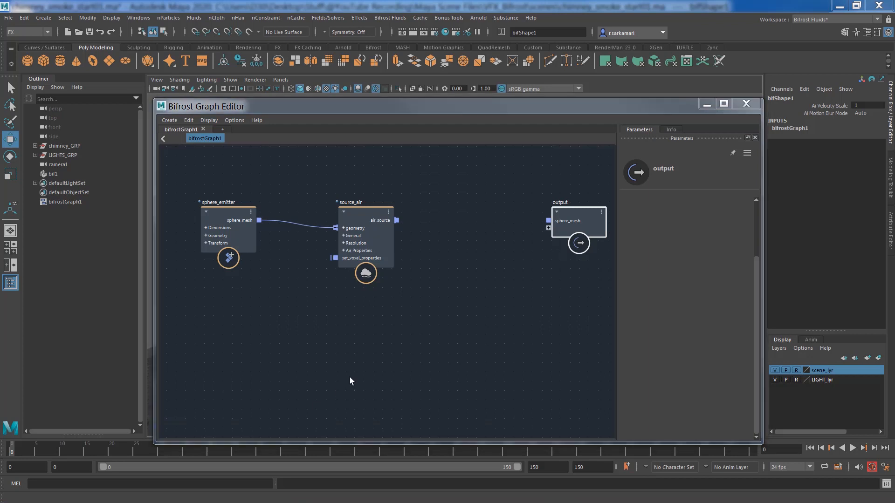
Move source_air closer to sphere_emitter and add a simulate_aero node between source_air and the output.
{"action": "left_click_drag", "start_coordinate": [363, 220], "coordinate": [327, 211]}
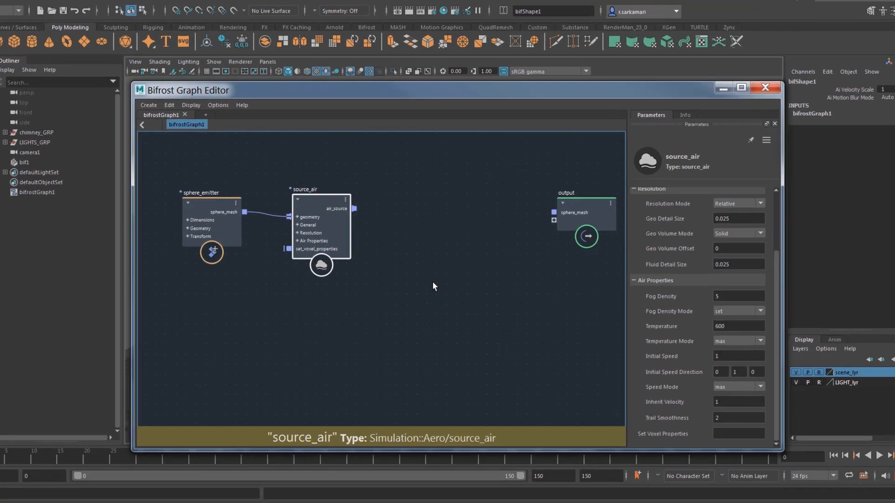
{"action": "left_click", "coordinate": [434, 285]}
{"action": "key", "text": "Tab"}
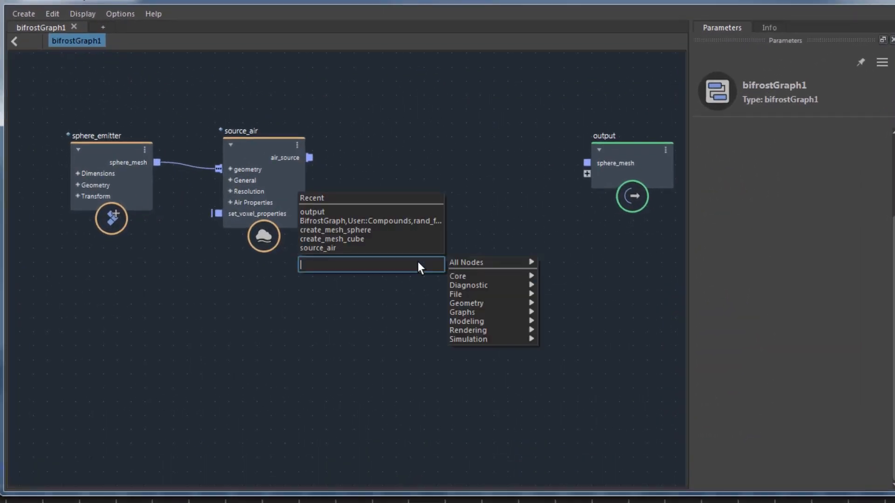
{"action": "type", "text": "smilua"}
{"action": "type", "text": "te"}
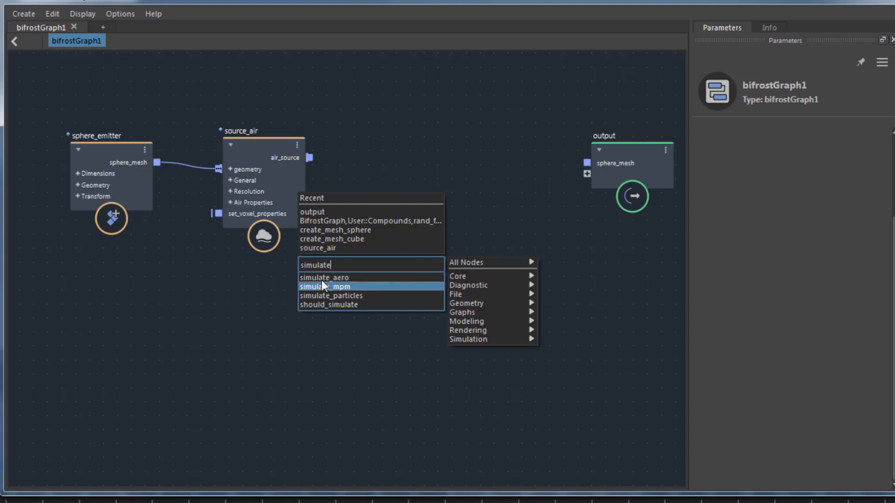
{"action": "left_click", "coordinate": [334, 278]}
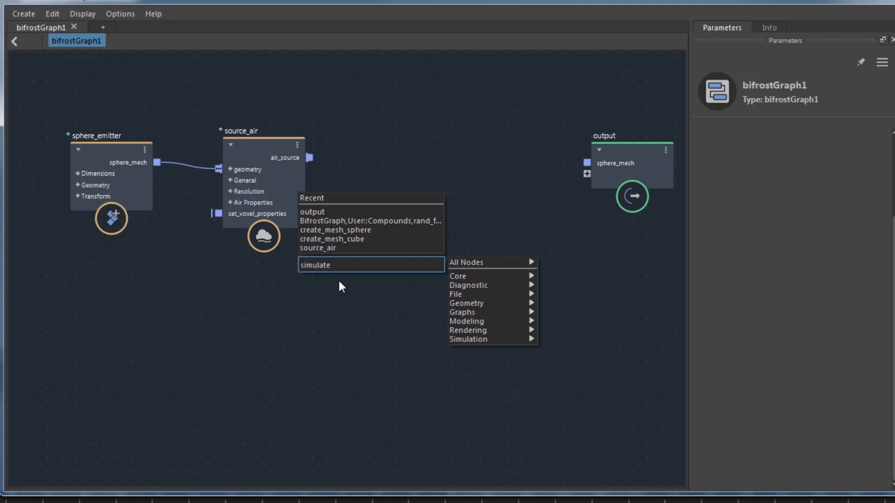
{"action": "left_click_drag", "start_coordinate": [409, 276], "coordinate": [424, 159]}
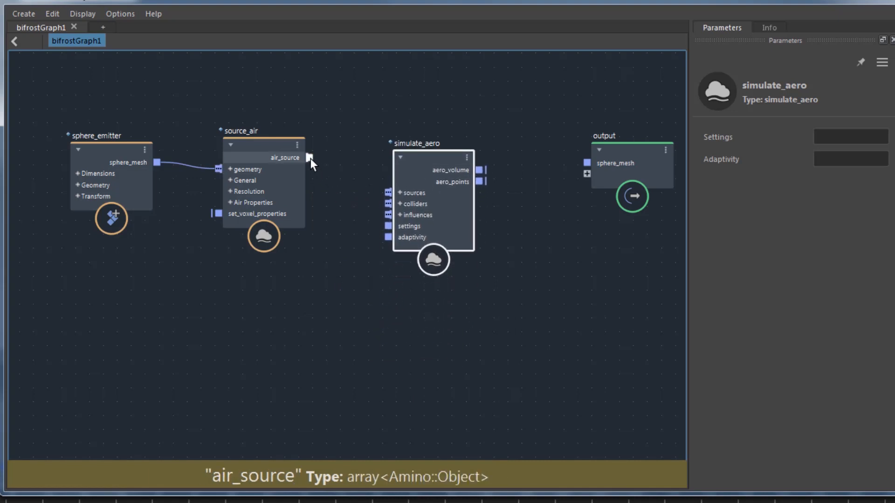
Connect source_air's air_source port to simulate_aero's sources port and move simulate_aero slightly closer to source_air.
{"action": "left_click_drag", "start_coordinate": [311, 159], "coordinate": [381, 187]}
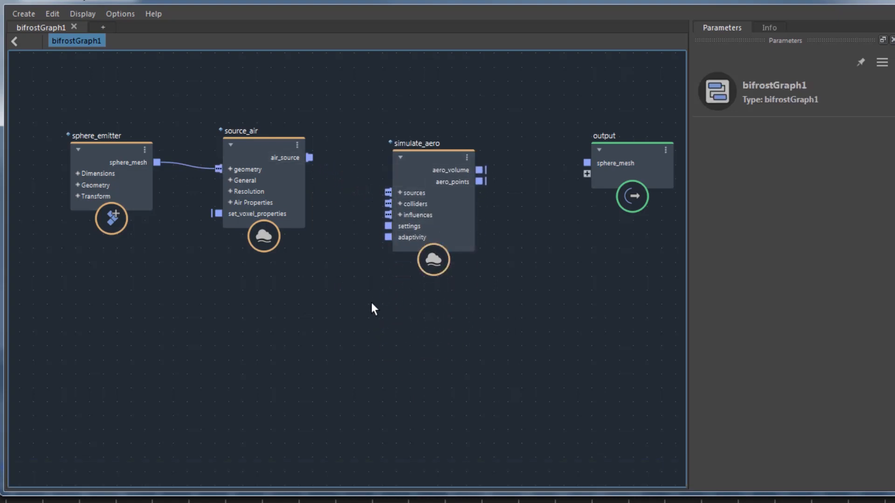
{"action": "left_click_drag", "start_coordinate": [310, 158], "coordinate": [381, 187]}
{"action": "left_click", "coordinate": [415, 164]}
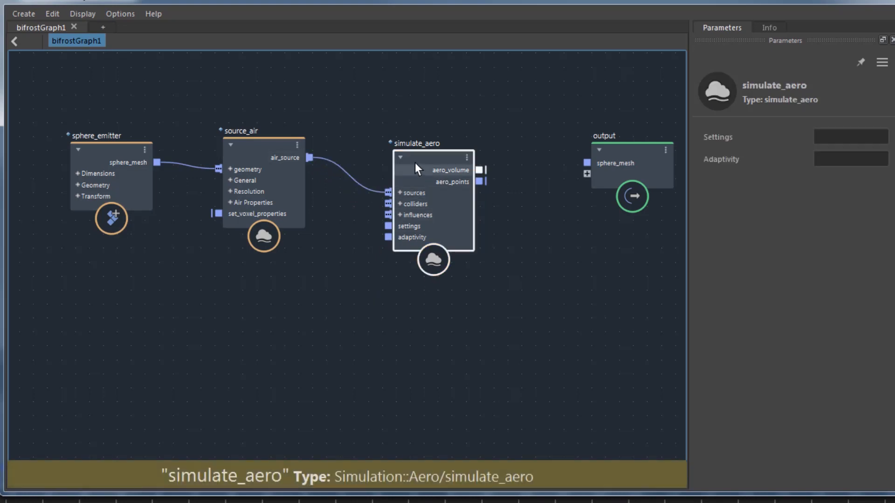
{"action": "left_click_drag", "start_coordinate": [415, 163], "coordinate": [400, 157]}
{"action": "scroll", "coordinate": [344, 250], "scroll_direction": "up", "scroll_amount": 1}
{"action": "scroll", "coordinate": [344, 251], "scroll_direction": "down", "scroll_amount": 3}
{"action": "scroll", "coordinate": [344, 253], "scroll_direction": "up", "scroll_amount": 2}
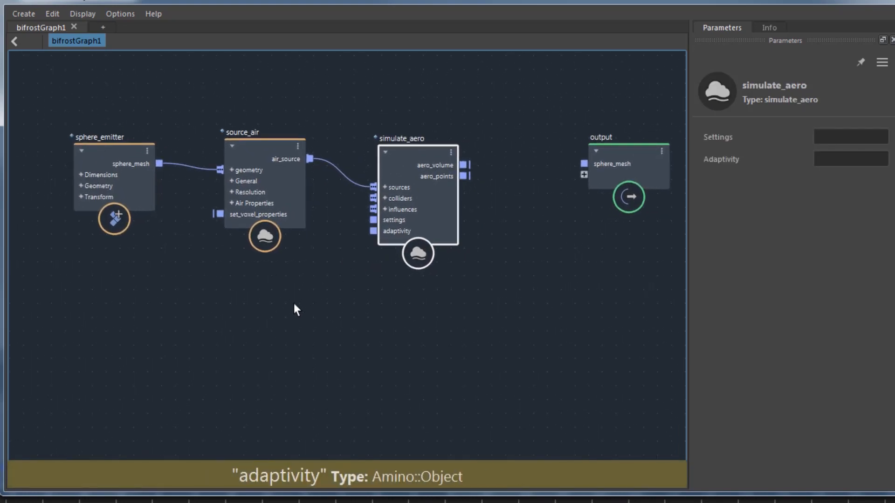
Add a collider node below source_air and connect its collider port to simulate_aero's colliders port.
{"action": "middle_click_drag", "start_coordinate": [288, 323], "coordinate": [324, 339], "text": "alt"}
{"action": "right_click_drag", "start_coordinate": [323, 339], "coordinate": [410, 398], "text": "alt"}
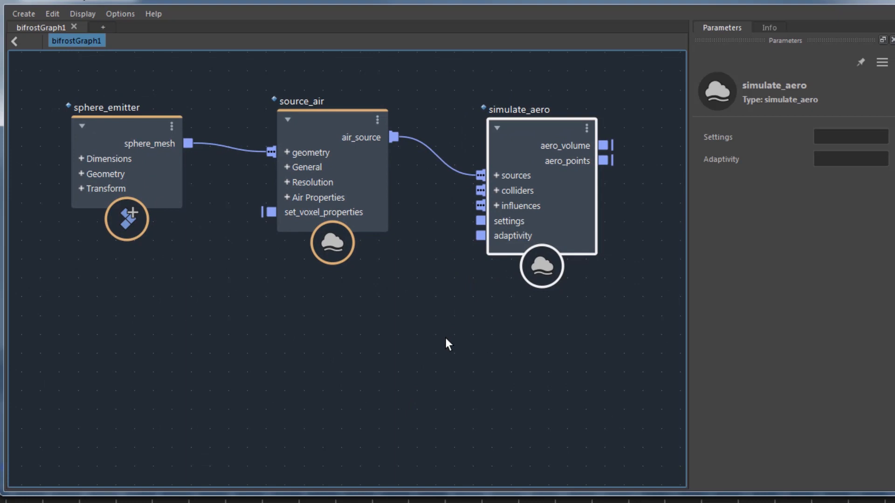
{"action": "mouse_move", "coordinate": [480, 191]}
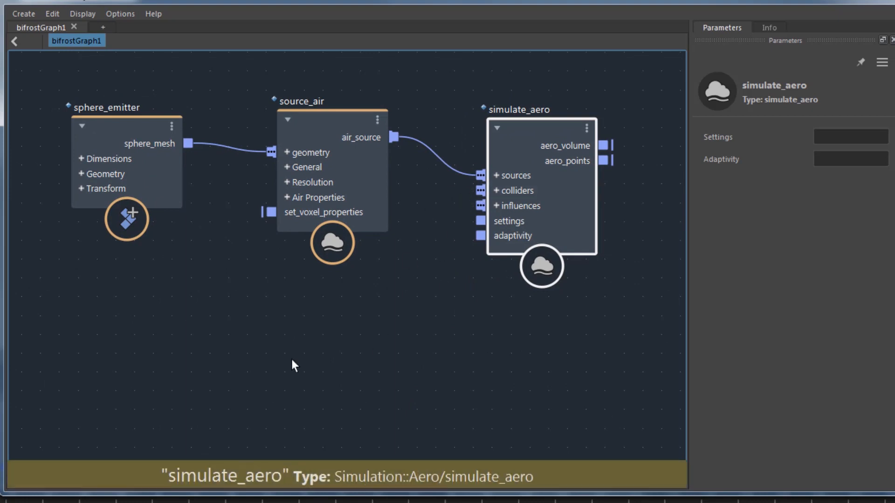
{"action": "left_click", "coordinate": [311, 317]}
{"action": "key", "text": "Tab"}
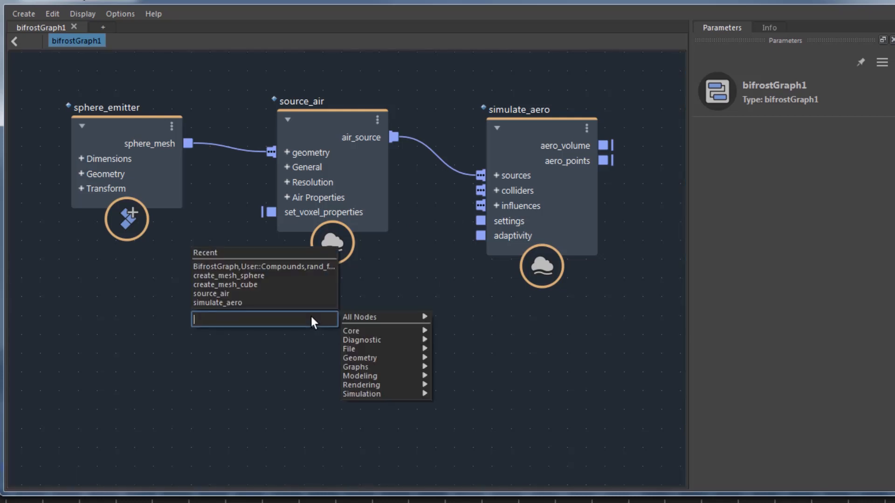
{"action": "type", "text": "collider"}
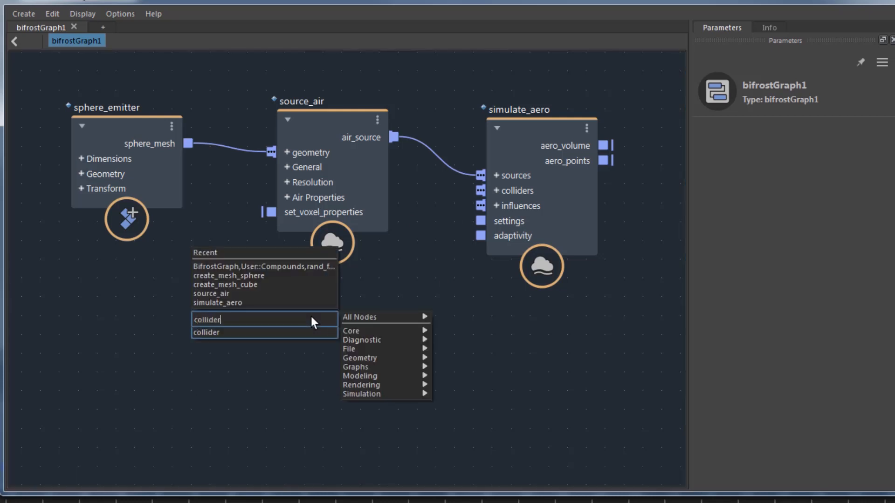
{"action": "key", "text": "Return"}
{"action": "left_click_drag", "start_coordinate": [305, 336], "coordinate": [291, 304]}
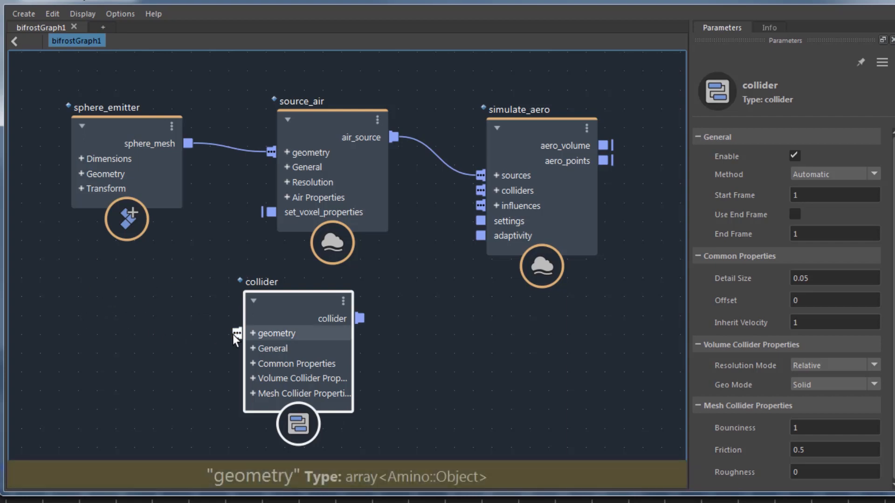
{"action": "left_click_drag", "start_coordinate": [360, 318], "coordinate": [479, 190]}
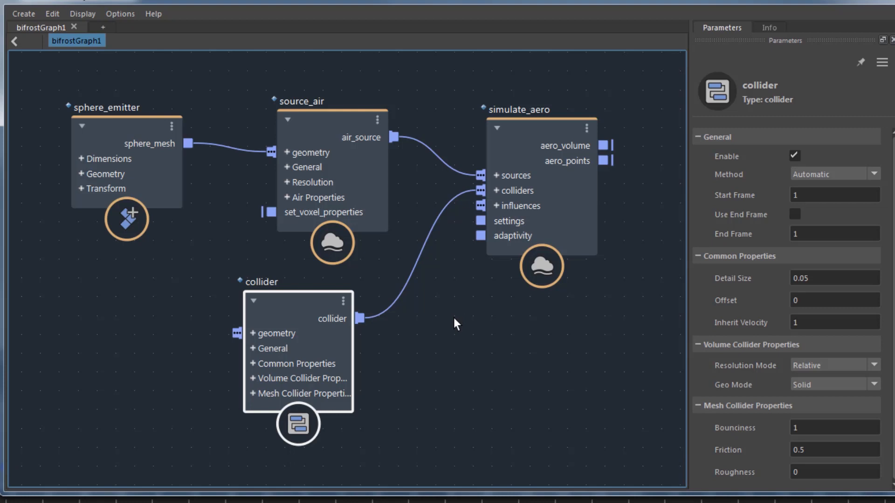
Disconnect the collider node from simulate_aero and delete it from the graph.
{"action": "left_click_drag", "start_coordinate": [463, 192], "coordinate": [437, 222]}
{"action": "left_click_drag", "start_coordinate": [391, 353], "coordinate": [373, 340]}
{"action": "left_click", "coordinate": [287, 304]}
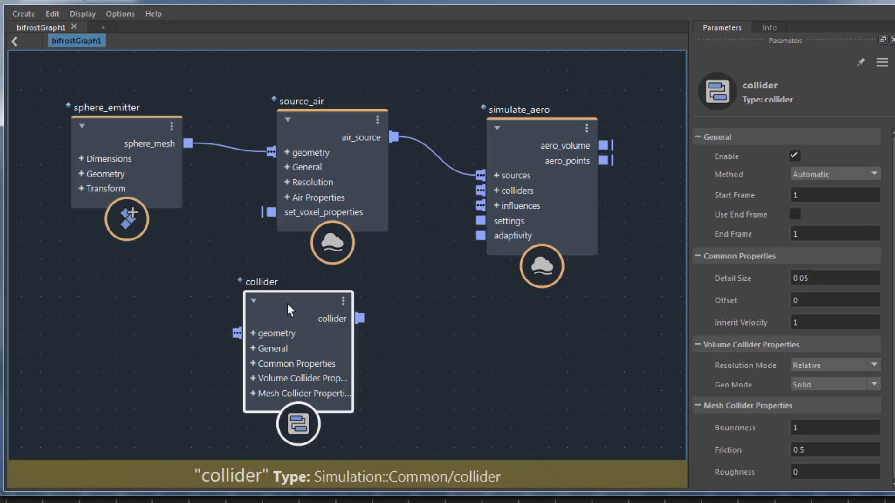
{"action": "key", "text": "Delete"}
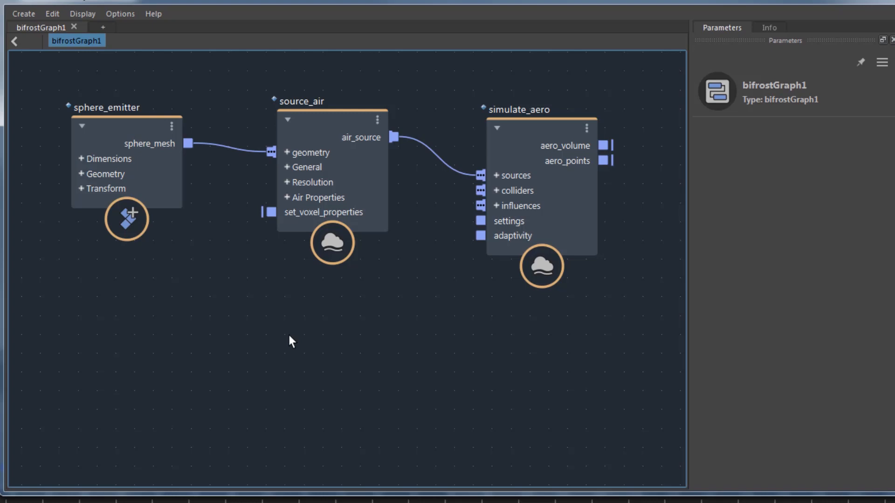
Move source_air slightly toward simulate_aero, and shift simulate_aero slightly closer and lower.
{"action": "left_click", "coordinate": [512, 135]}
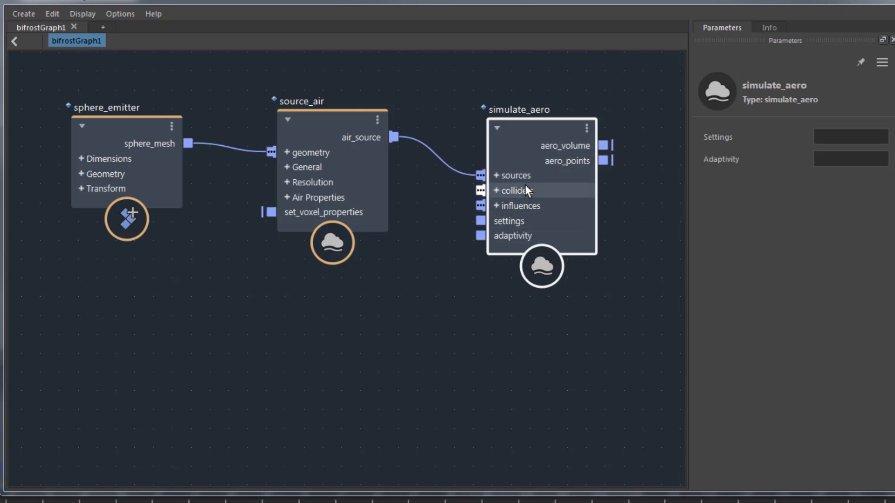
{"action": "left_click", "coordinate": [314, 119]}
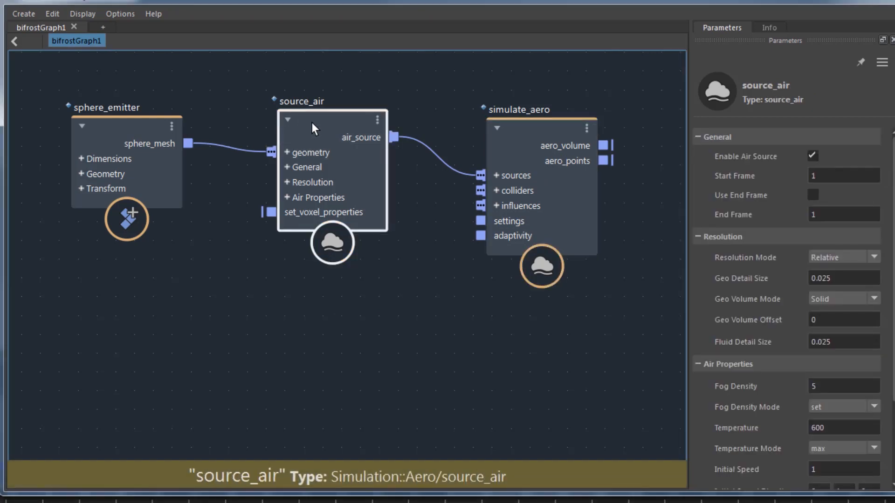
{"action": "mouse_move", "coordinate": [315, 120]}
{"action": "left_mouse_down"}
{"action": "mouse_move", "coordinate": [283, 128]}
{"action": "mouse_move", "coordinate": [306, 124]}
{"action": "mouse_move", "coordinate": [311, 142]}
{"action": "mouse_move", "coordinate": [320, 128]}
{"action": "mouse_move", "coordinate": [294, 125]}
{"action": "mouse_move", "coordinate": [316, 120]}
{"action": "left_mouse_up"}
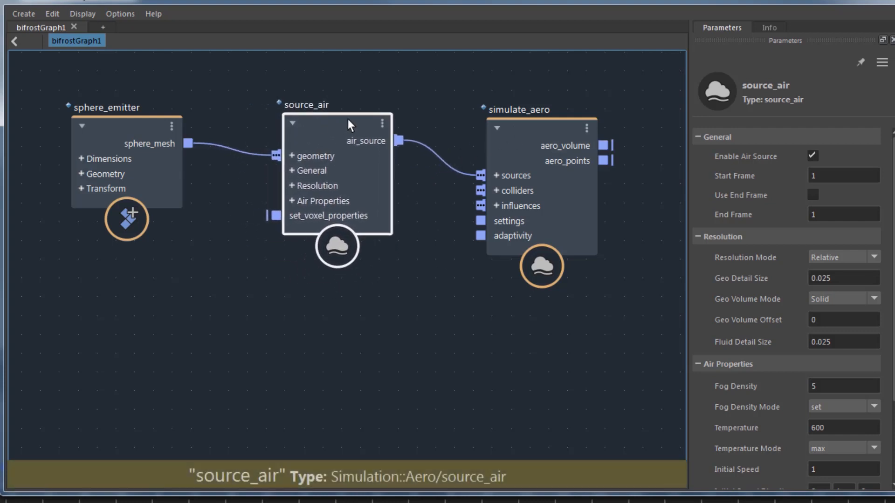
{"action": "left_click_drag", "start_coordinate": [524, 127], "coordinate": [509, 141]}
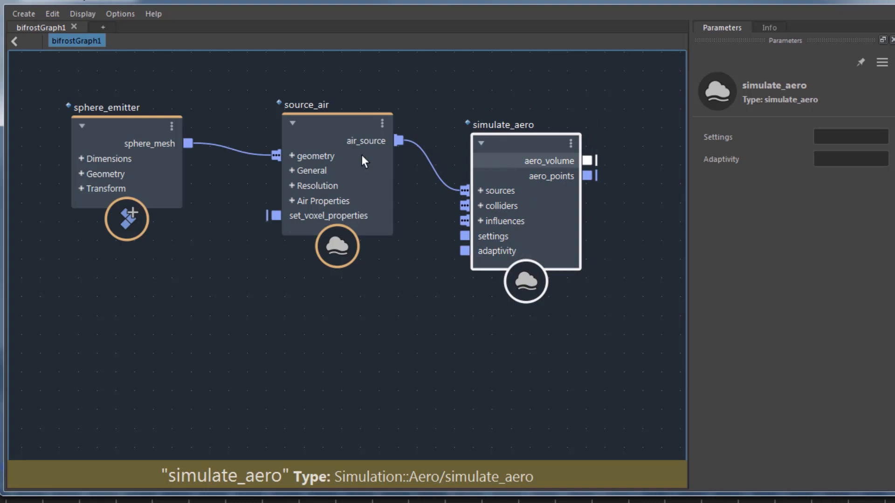
{"action": "left_click", "coordinate": [318, 123]}
{"action": "left_click_drag", "start_coordinate": [357, 138], "coordinate": [365, 138]}
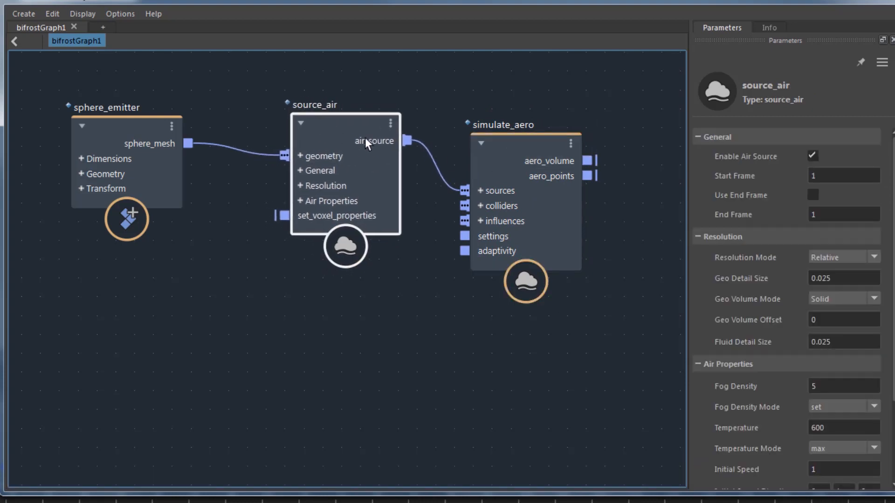
{"action": "left_click", "coordinate": [518, 142]}
Move the output node lower and closer to simulate_aero.
{"action": "middle_click_drag", "start_coordinate": [444, 372], "coordinate": [258, 348]}
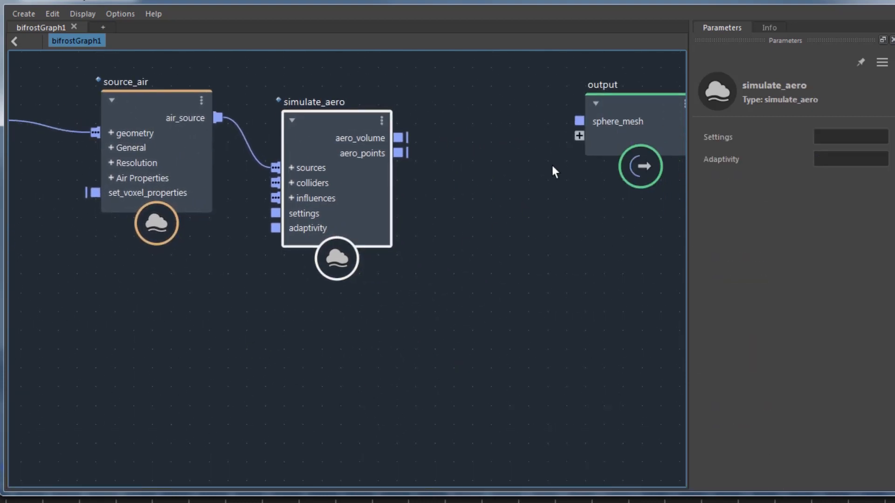
{"action": "left_click_drag", "start_coordinate": [620, 103], "coordinate": [576, 192]}
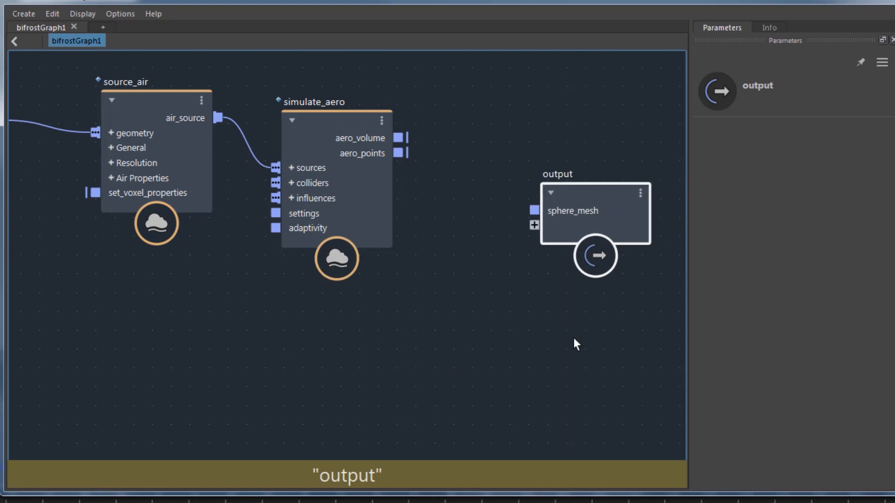
{"action": "left_click", "coordinate": [576, 350]}
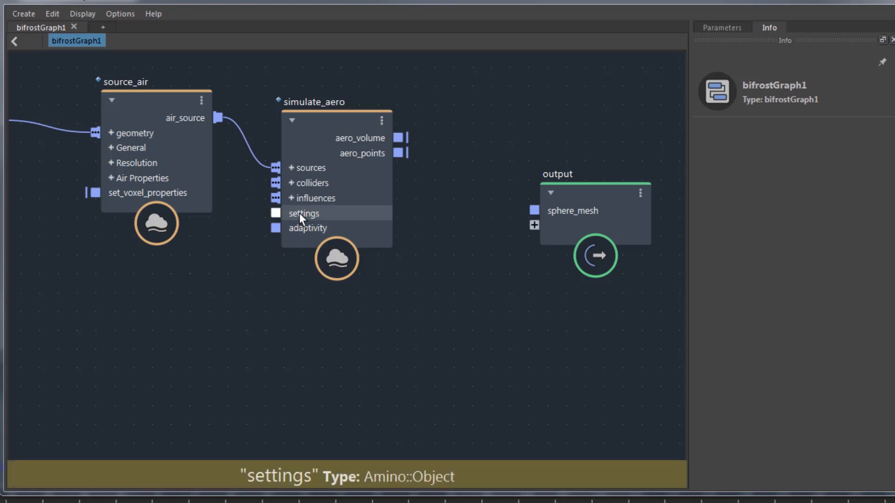
Consult simulate_aero's info and add an aero_solver_settings node below source_air.
{"action": "left_click", "coordinate": [309, 114]}
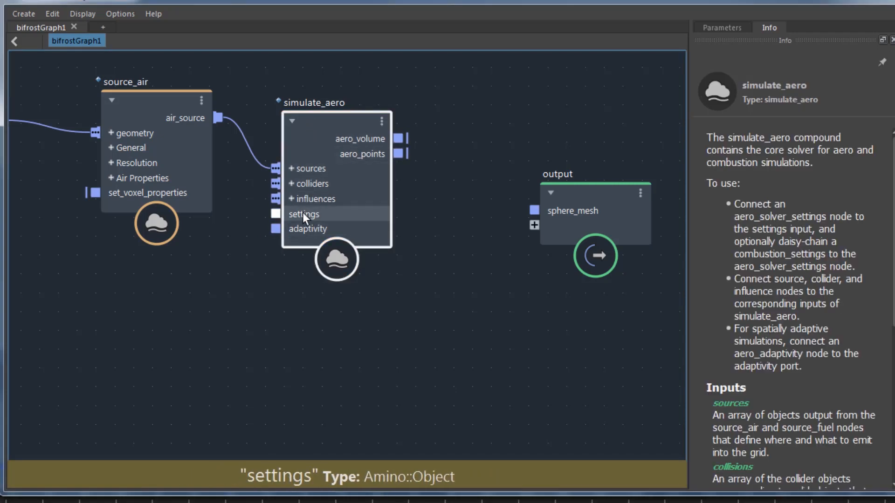
{"action": "left_click", "coordinate": [712, 24]}
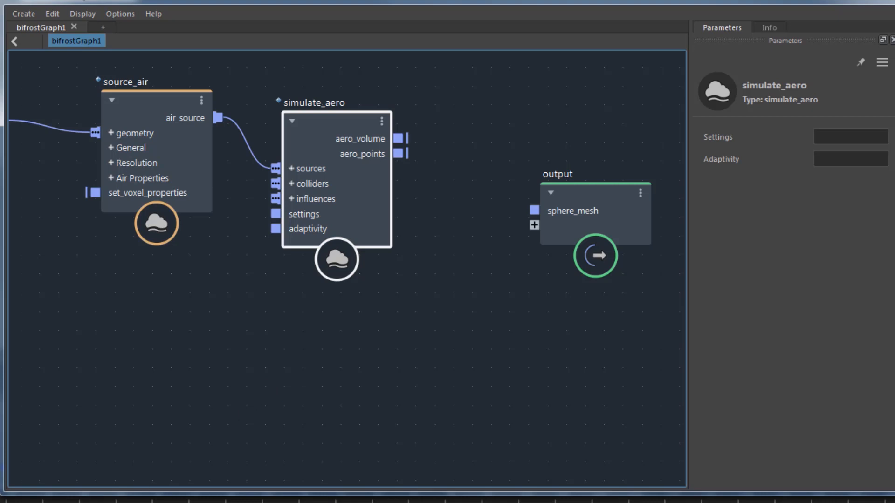
{"action": "left_click", "coordinate": [219, 319]}
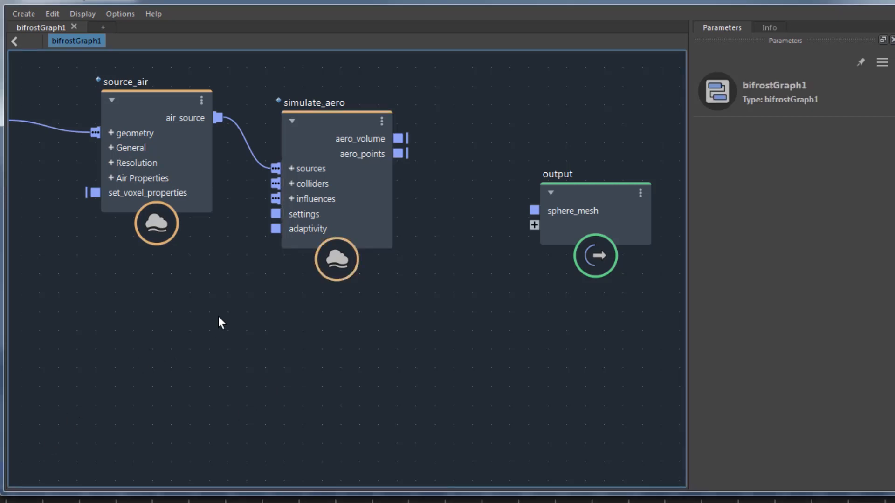
{"action": "key", "text": "Tab"}
{"action": "type", "text": "settings"}
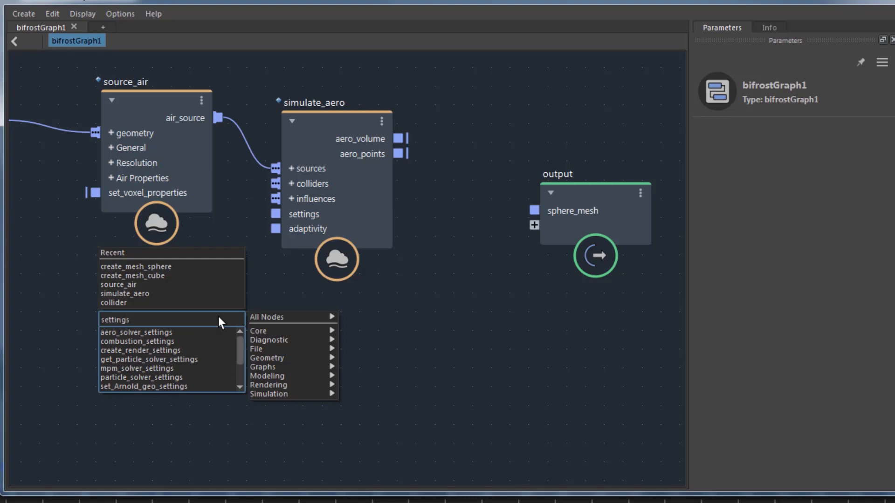
{"action": "left_click", "coordinate": [157, 332]}
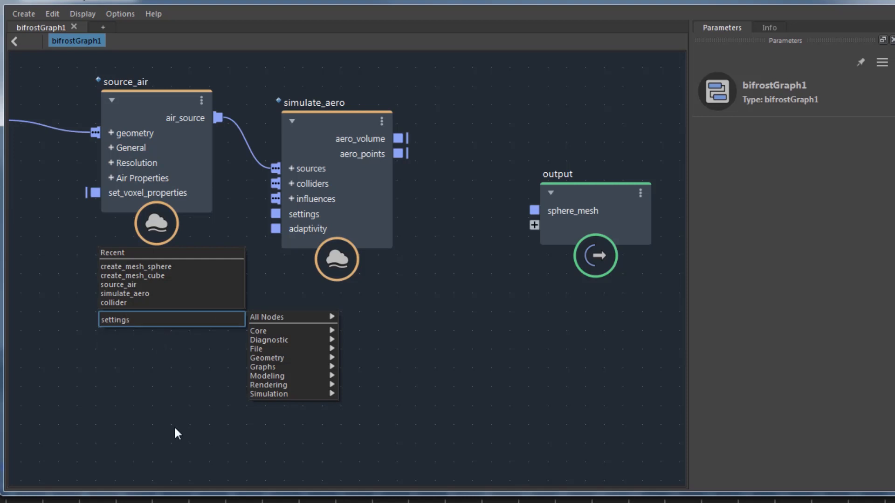
{"action": "left_click_drag", "start_coordinate": [200, 332], "coordinate": [130, 295]}
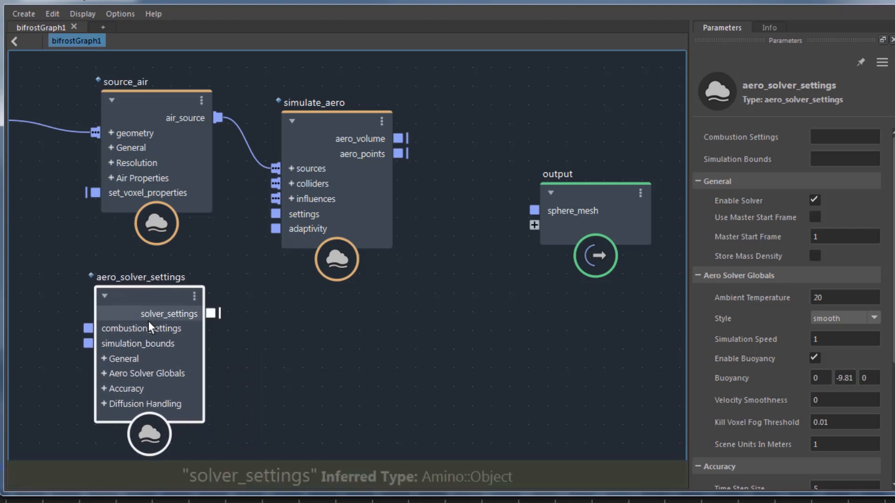
Adjust the placement of aero_solver_settings beneath source_air, leaving it slightly offset toward sphere_emitter.
{"action": "scroll", "coordinate": [158, 328], "scroll_direction": "down", "scroll_amount": 2}
{"action": "scroll", "coordinate": [270, 346], "scroll_direction": "down", "scroll_amount": 1}
{"action": "middle_click_drag", "start_coordinate": [269, 346], "coordinate": [351, 356]}
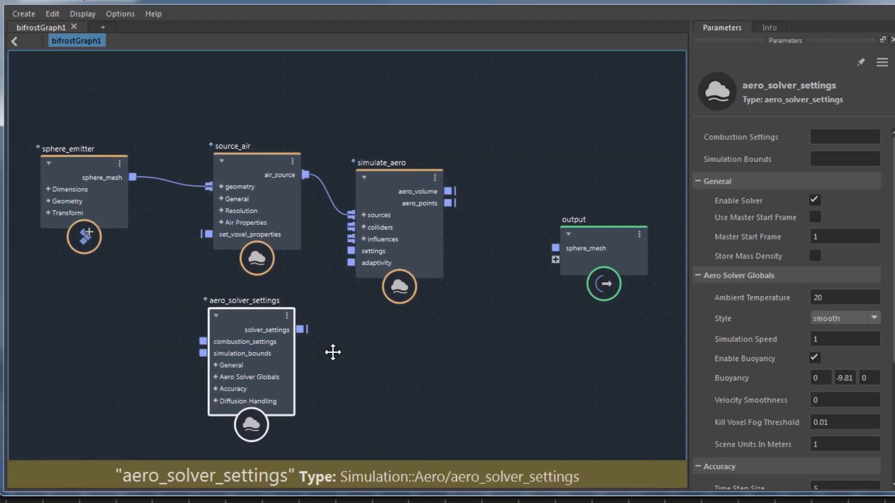
{"action": "left_click_drag", "start_coordinate": [242, 329], "coordinate": [248, 314]}
{"action": "left_click", "coordinate": [267, 163]}
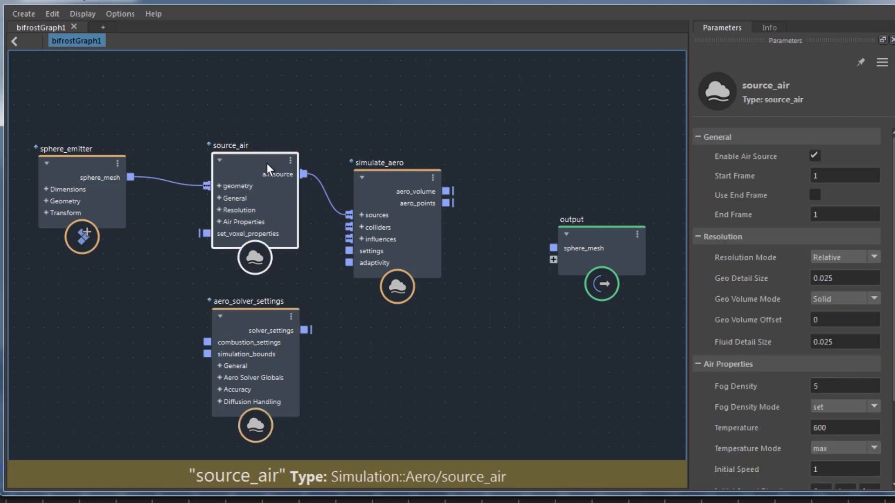
{"action": "left_click", "coordinate": [396, 179]}
{"action": "left_click", "coordinate": [254, 317]}
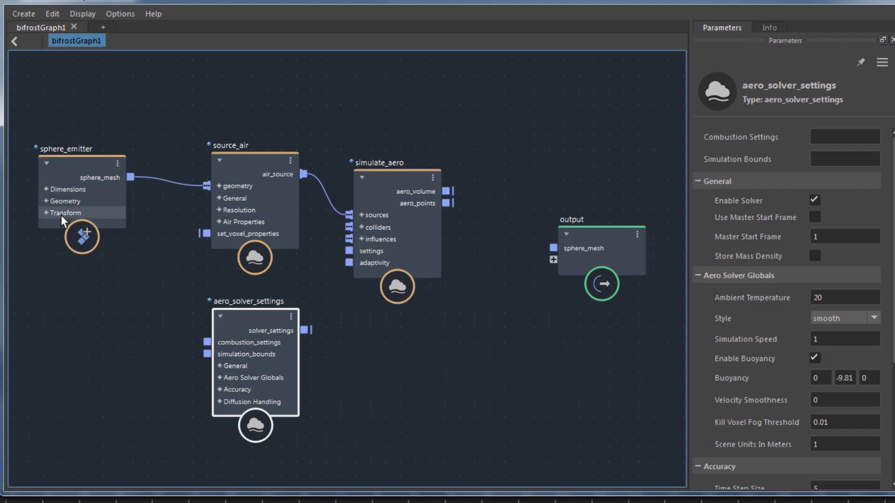
{"action": "left_click_drag", "start_coordinate": [254, 320], "coordinate": [240, 320]}
Connect aero_solver_settings' solver_settings port to simulate_aero's settings port and move aero_solver_settings slightly closer to simulate_aero.
{"action": "scroll", "coordinate": [240, 320], "scroll_direction": "up", "scroll_amount": 2}
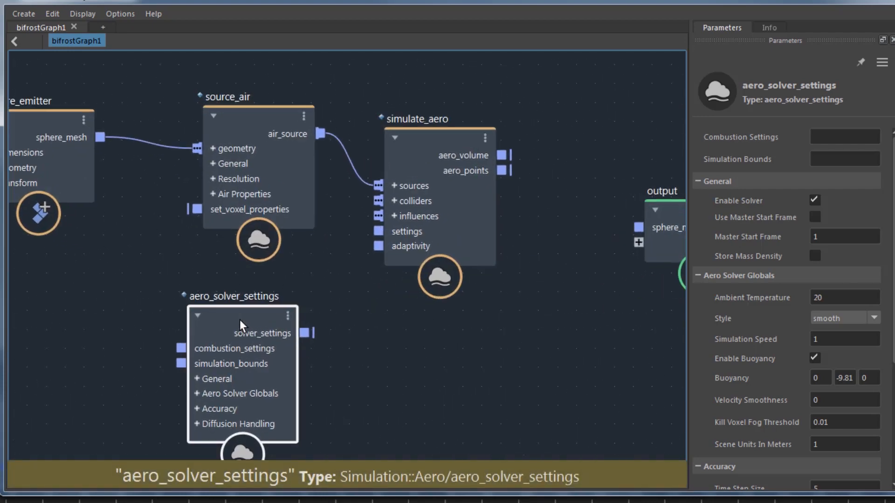
{"action": "scroll", "coordinate": [334, 340], "scroll_direction": "up", "scroll_amount": 3}
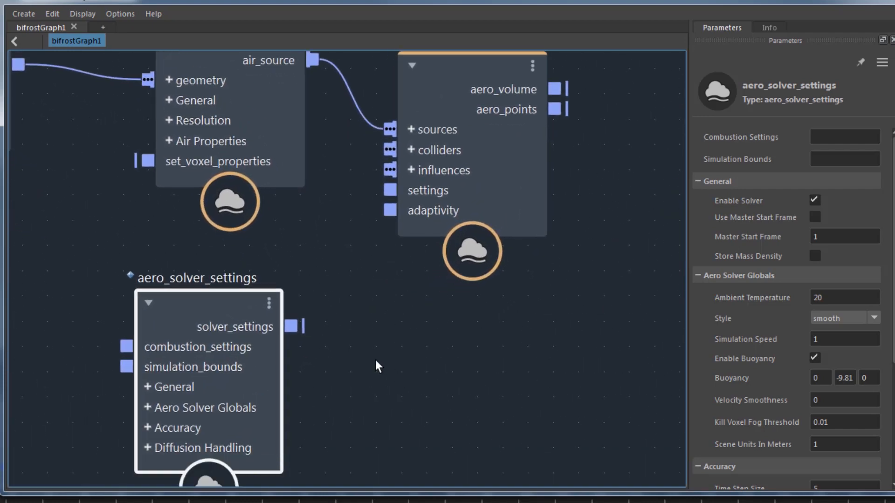
{"action": "left_click_drag", "start_coordinate": [312, 321], "coordinate": [385, 192]}
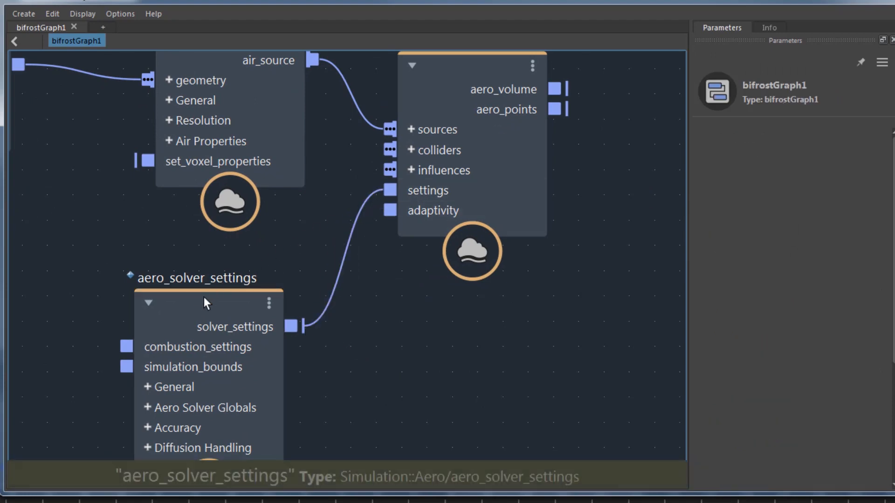
{"action": "left_click_drag", "start_coordinate": [192, 309], "coordinate": [206, 287]}
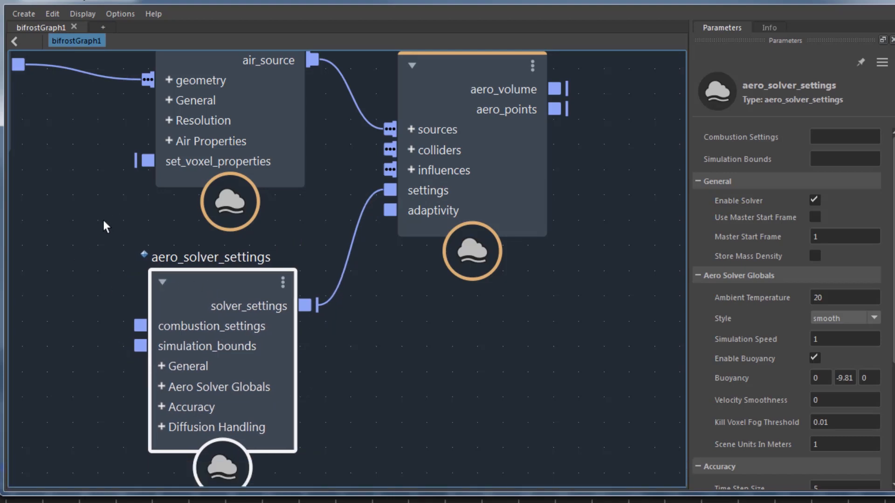
Set the Style of aero_solver_settings to fluffy.
{"action": "scroll", "coordinate": [121, 229], "scroll_direction": "down", "scroll_amount": 1}
{"action": "middle_click_drag", "start_coordinate": [76, 230], "coordinate": [144, 252]}
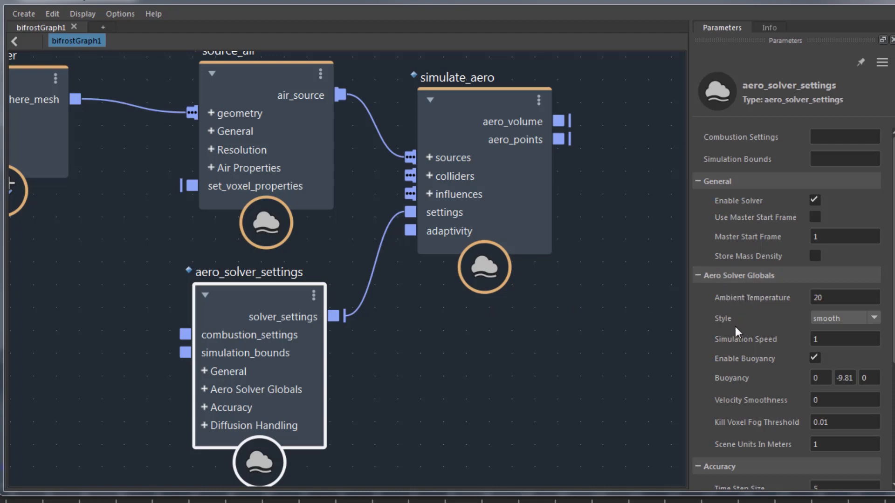
{"action": "left_click", "coordinate": [835, 318]}
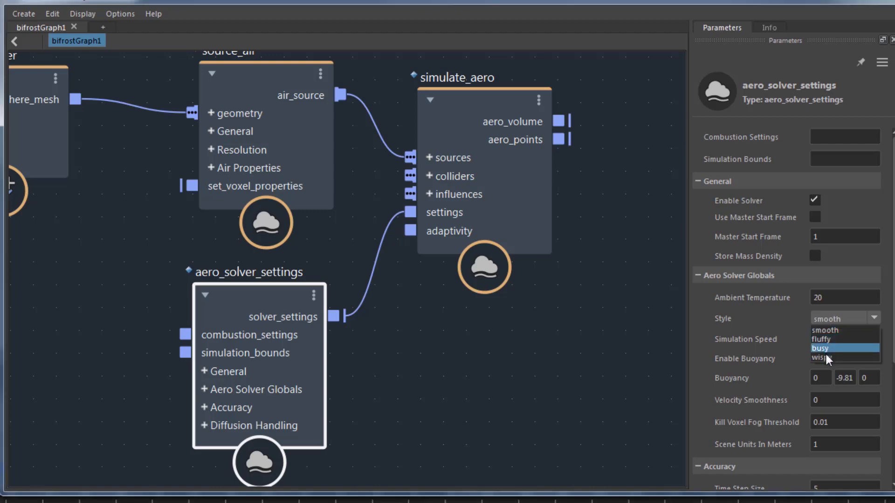
{"action": "key", "text": "Escape"}
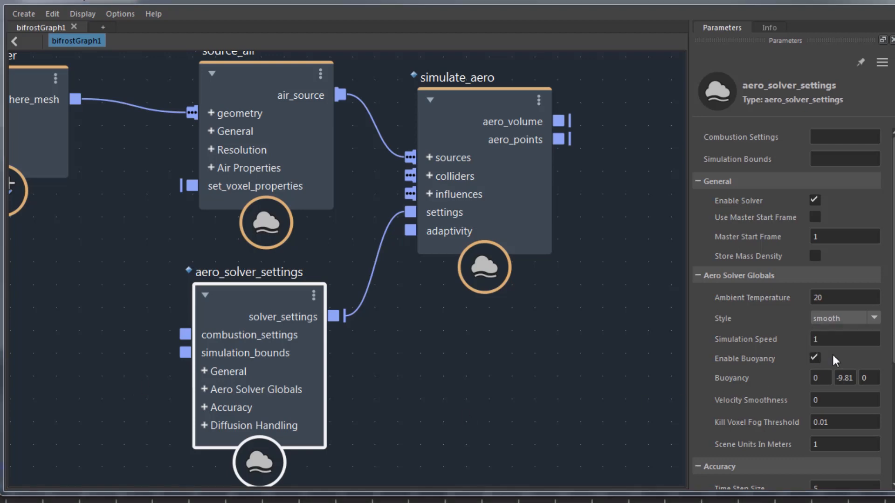
{"action": "left_click", "coordinate": [820, 323]}
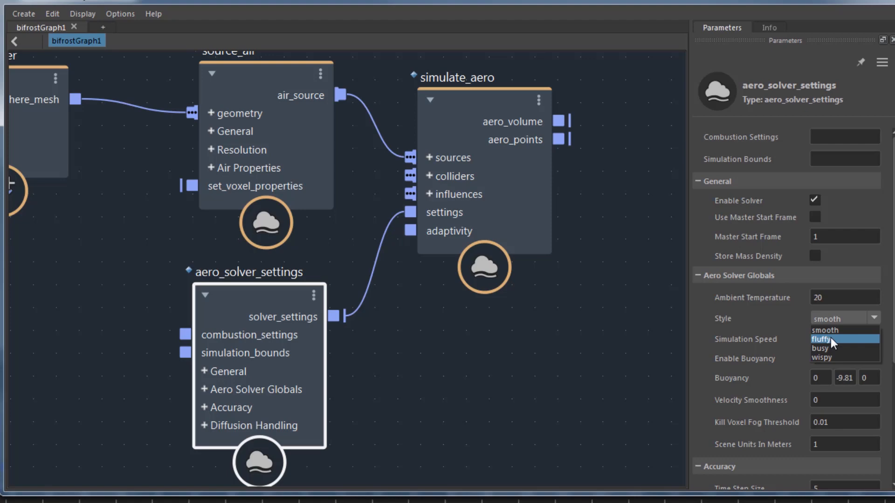
{"action": "left_click", "coordinate": [832, 337]}
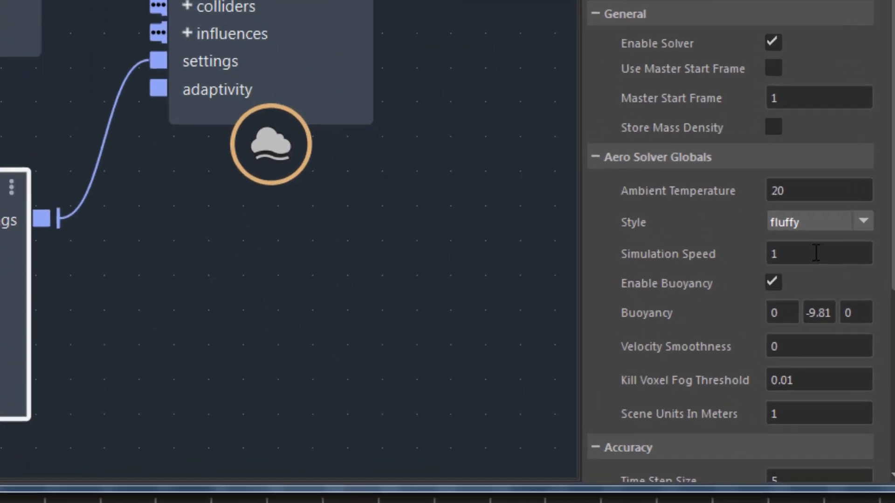
Set the Simulation Speed of aero_solver_settings to 0.75.
{"action": "left_click_drag", "start_coordinate": [842, 339], "coordinate": [791, 339]}
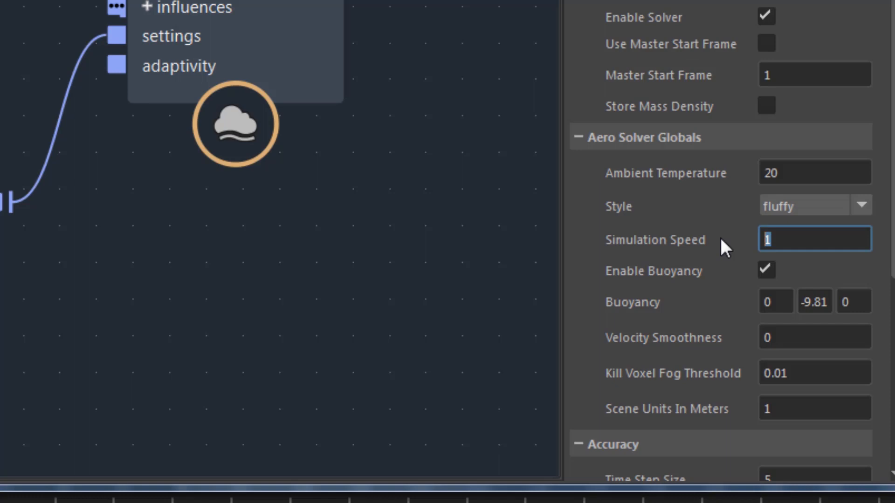
{"action": "type", "text": ".75"}
{"action": "key", "text": "Return"}
Check the Scene Units In Meters value of aero_solver_settings and collapse its Accuracy and Diffusion Handling parameter sections.
{"action": "scroll", "coordinate": [888, 279], "scroll_direction": "down", "scroll_amount": 3}
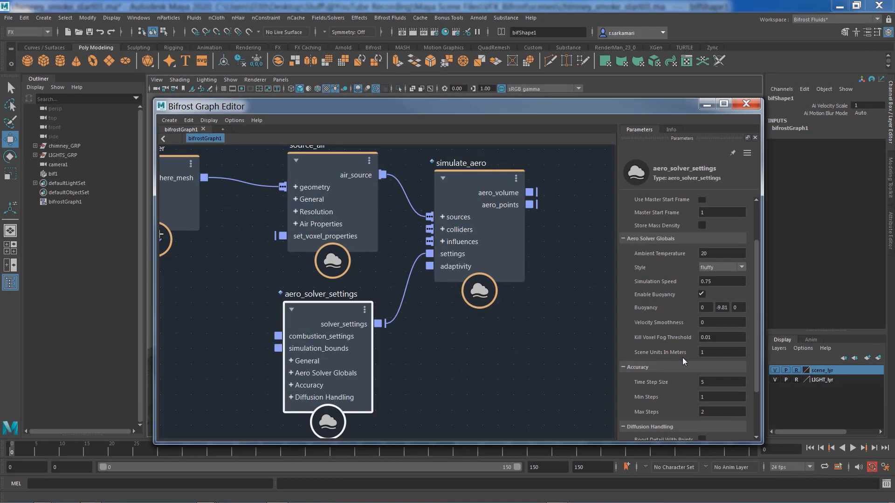
{"action": "double_click", "coordinate": [708, 352]}
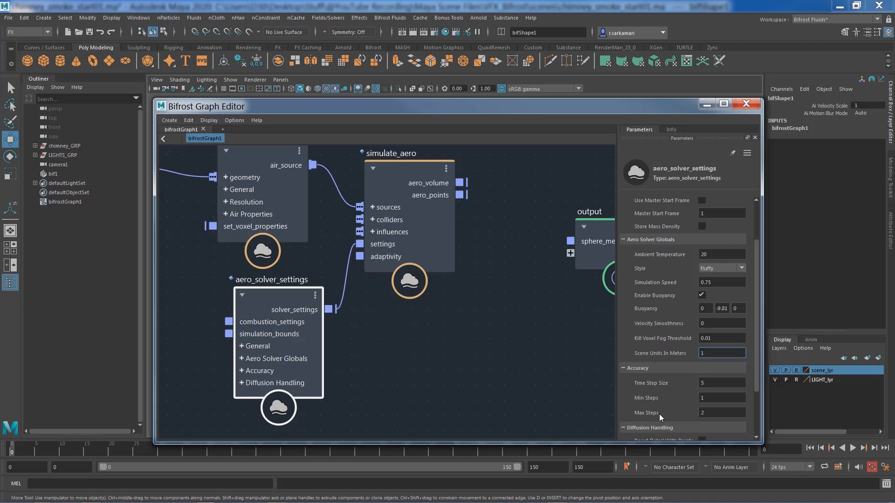
{"action": "left_click_drag", "start_coordinate": [756, 384], "coordinate": [758, 436]}
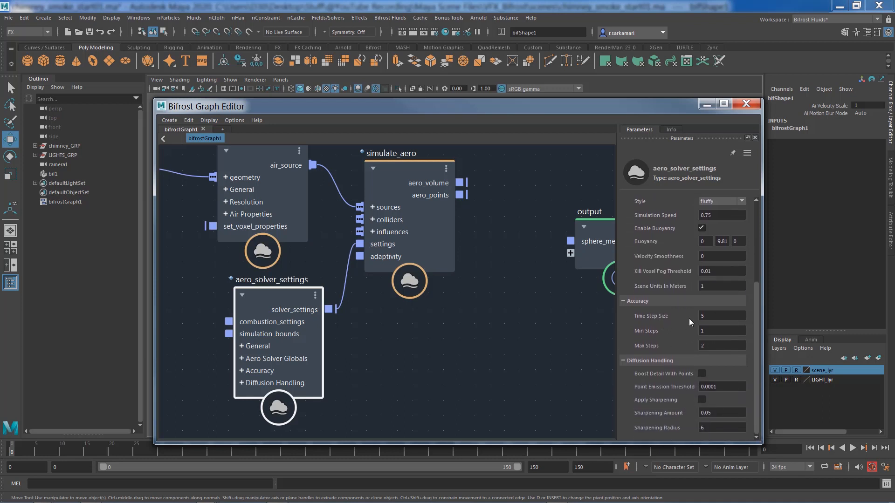
{"action": "left_click", "coordinate": [684, 301]}
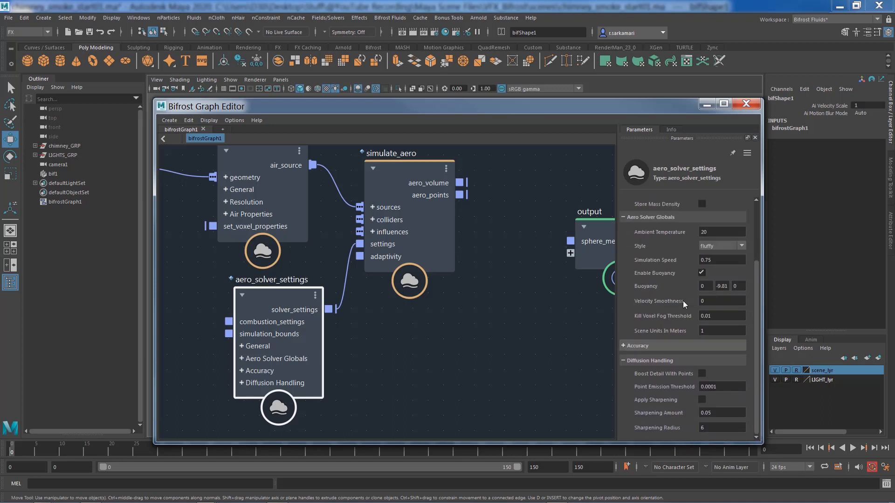
{"action": "left_click", "coordinate": [665, 360]}
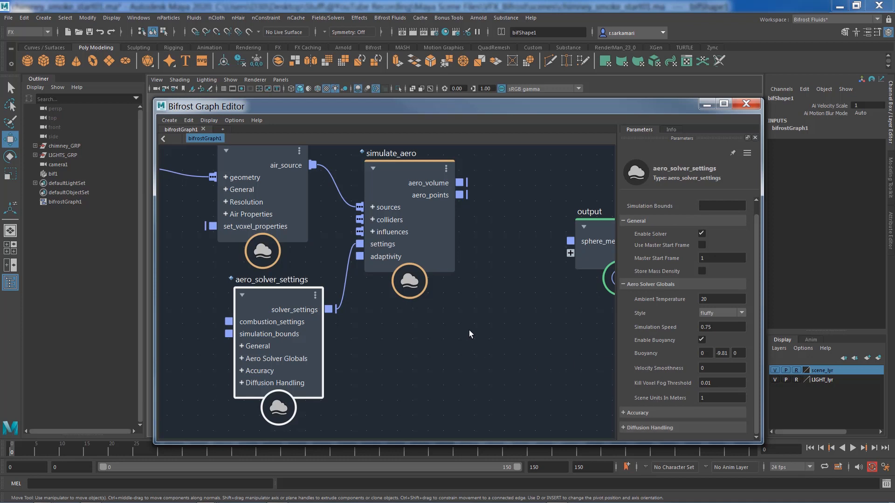
Connect simulate_aero's aero_volume port to the sphere_mesh port of the output node.
{"action": "middle_click_drag", "start_coordinate": [469, 330], "coordinate": [390, 340]}
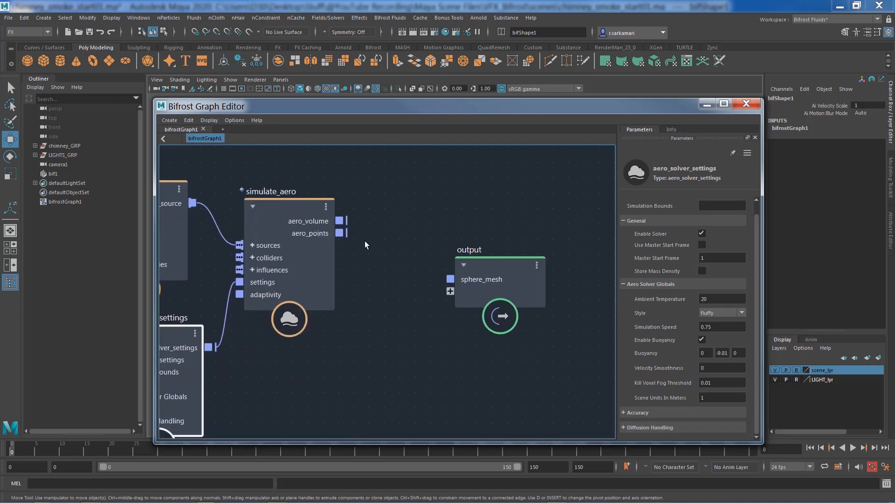
{"action": "left_click_drag", "start_coordinate": [346, 221], "coordinate": [447, 278]}
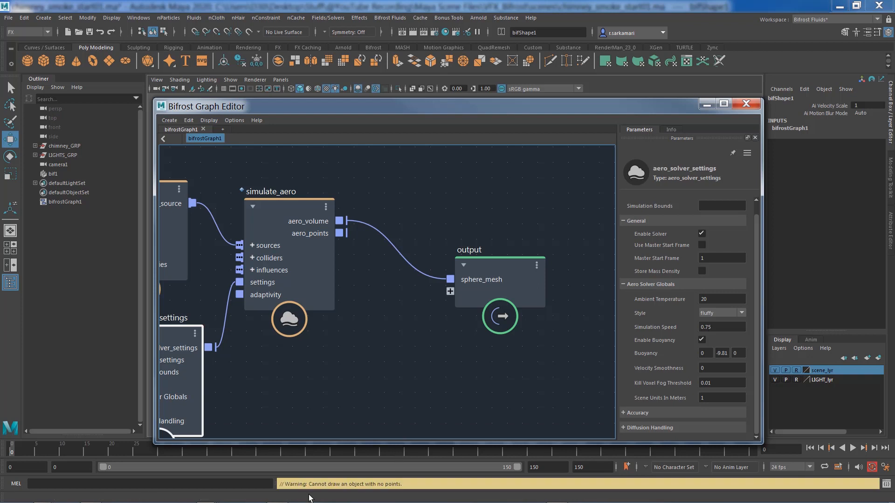
Playblast the smoke simulation with the existing options, close the video player and restore the Bifrost Graph Editor.
{"action": "right_click", "coordinate": [395, 450]}
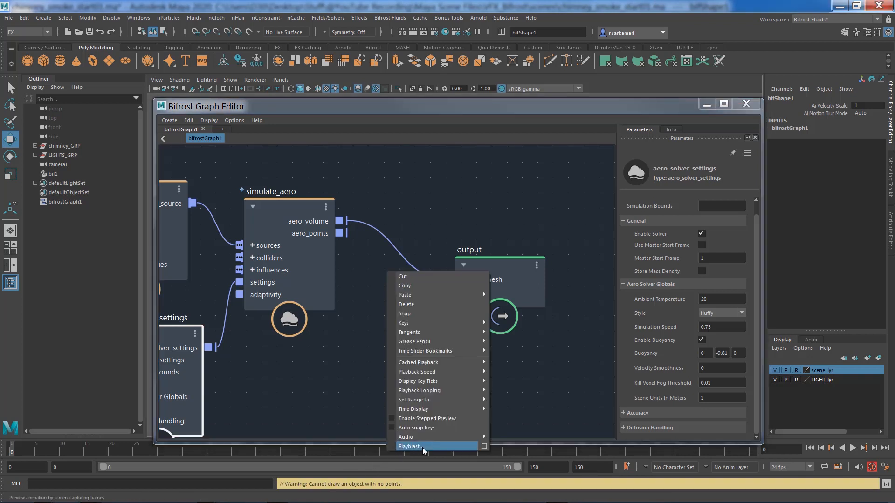
{"action": "left_click", "coordinate": [485, 447]}
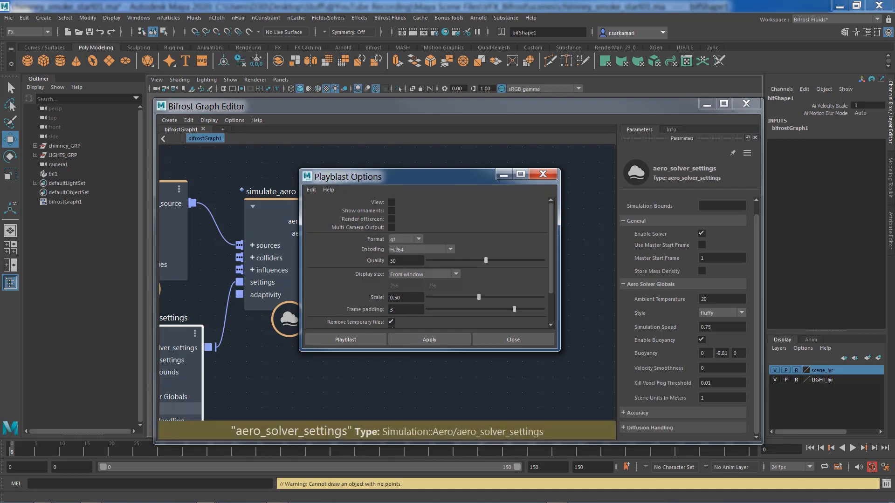
{"action": "left_click", "coordinate": [345, 339]}
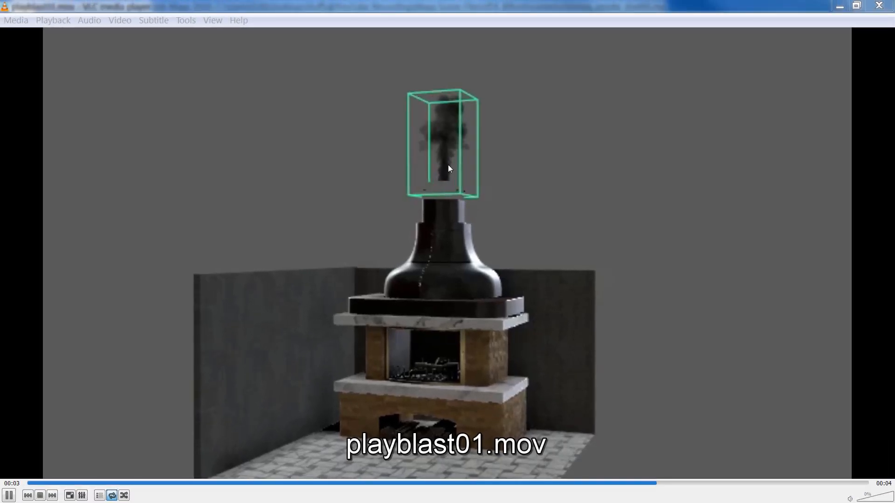
{"action": "left_click", "coordinate": [876, 8]}
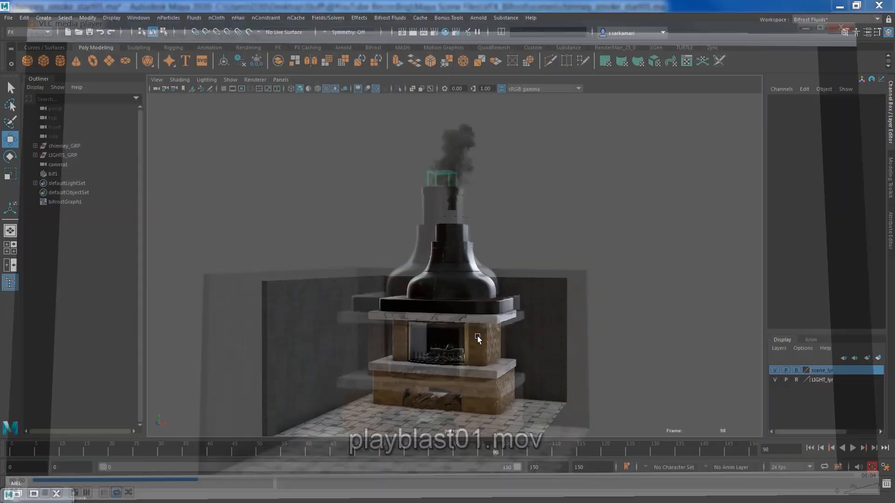
{"action": "left_click", "coordinate": [18, 496]}
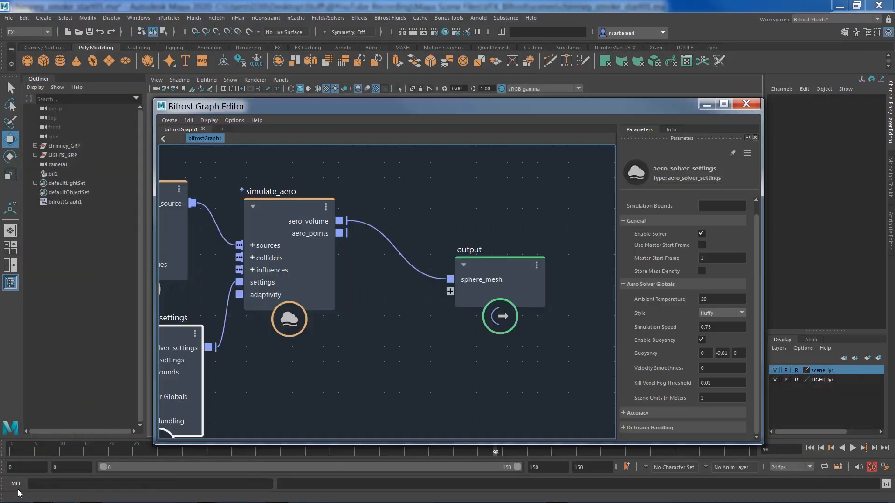
Move sphere_emitter farther away from source_air to open a wide gap between the two nodes.
{"action": "middle_click_drag", "start_coordinate": [359, 358], "coordinate": [506, 372], "text": "alt"}
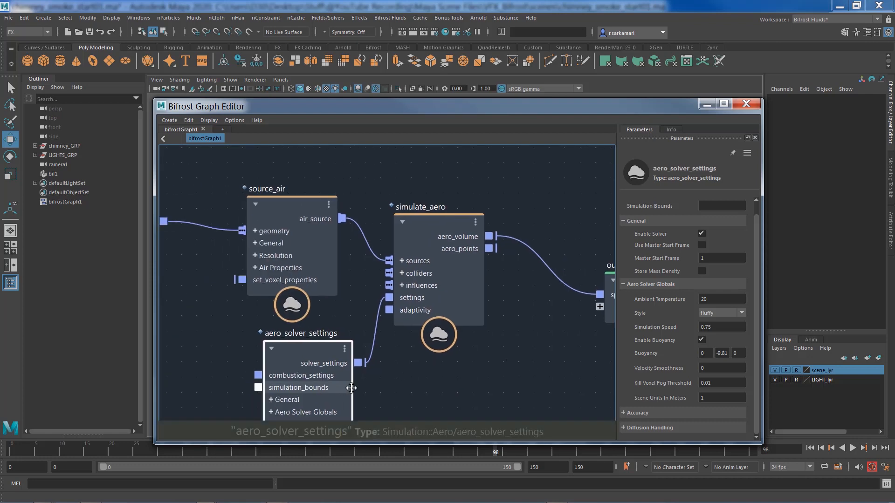
{"action": "middle_click_drag", "start_coordinate": [350, 387], "coordinate": [405, 322], "text": "alt"}
{"action": "scroll", "coordinate": [485, 329], "scroll_direction": "down", "scroll_amount": 3}
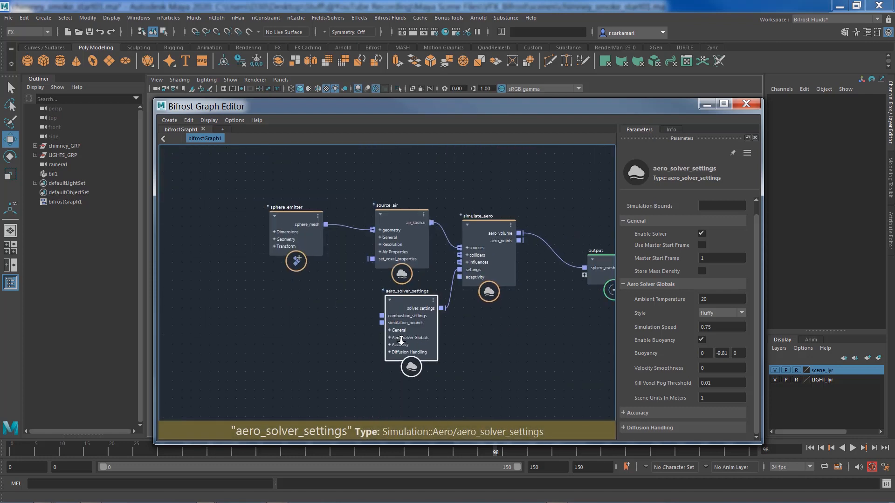
{"action": "middle_click_drag", "start_coordinate": [357, 338], "coordinate": [363, 365], "text": "alt"}
{"action": "left_click", "coordinate": [344, 388]}
{"action": "right_click_drag", "start_coordinate": [363, 365], "coordinate": [442, 380], "text": "alt"}
{"action": "middle_click_drag", "start_coordinate": [385, 350], "coordinate": [393, 397], "text": "alt"}
{"action": "left_click_drag", "start_coordinate": [299, 224], "coordinate": [193, 199]}
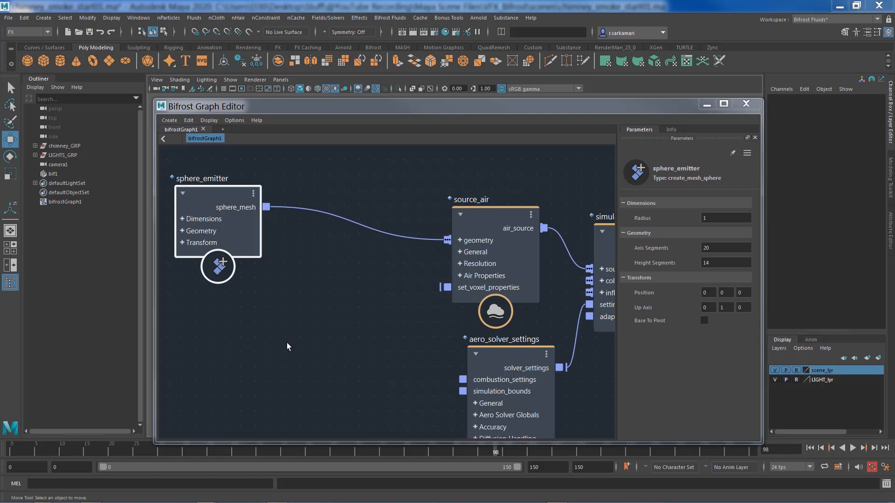
Add a vary_source_property node below sphere_emitter and rename it vary_source_density.
{"action": "left_click", "coordinate": [306, 328]}
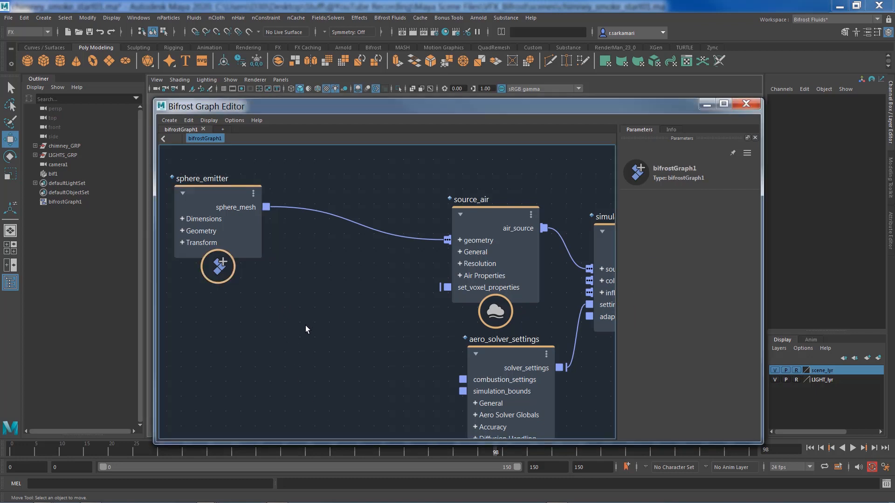
{"action": "key", "text": "Tab"}
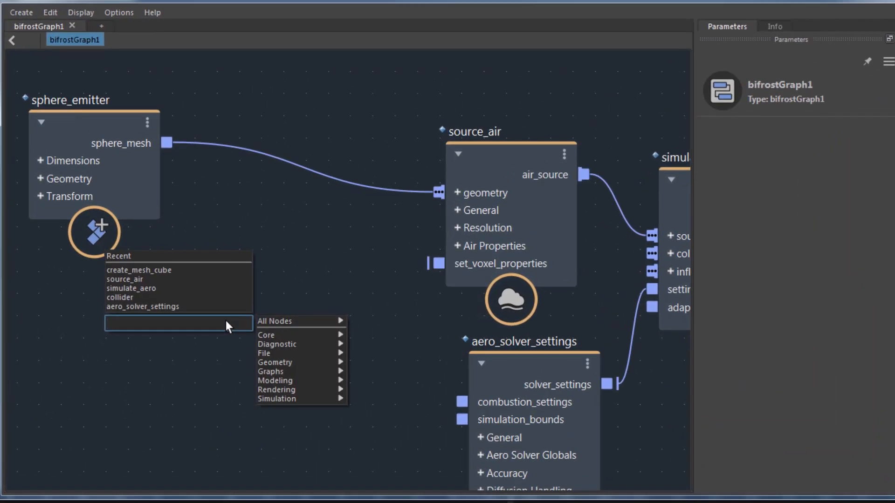
{"action": "type", "text": "vary"}
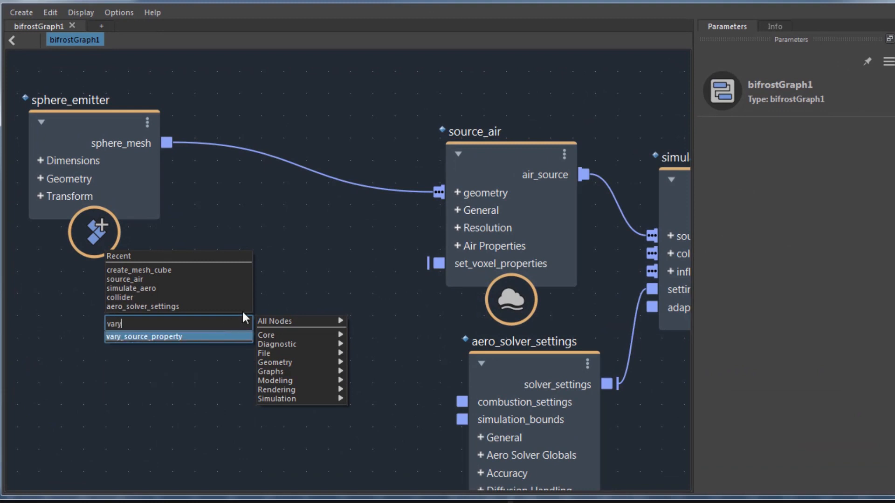
{"action": "key", "text": "Return"}
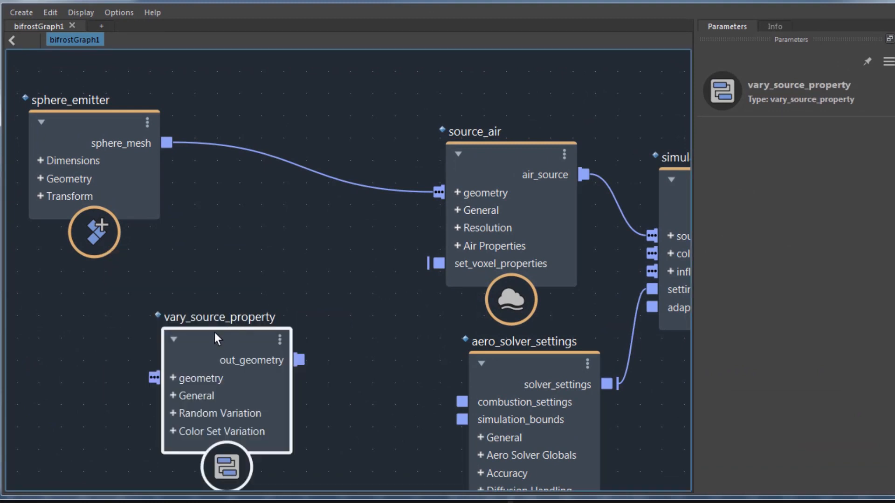
{"action": "left_click_drag", "start_coordinate": [214, 340], "coordinate": [309, 277]}
{"action": "double_click", "coordinate": [210, 287]}
{"action": "left_click", "coordinate": [207, 284]}
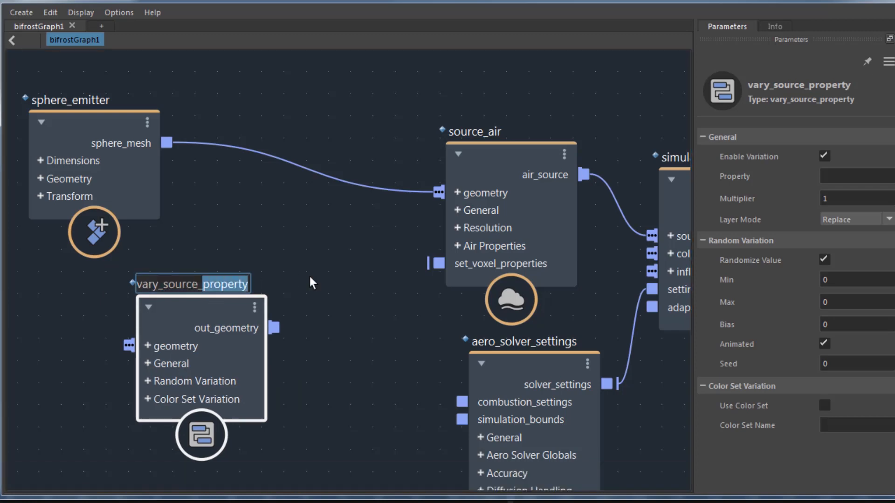
{"action": "type", "text": "density"}
{"action": "key", "text": "Return"}
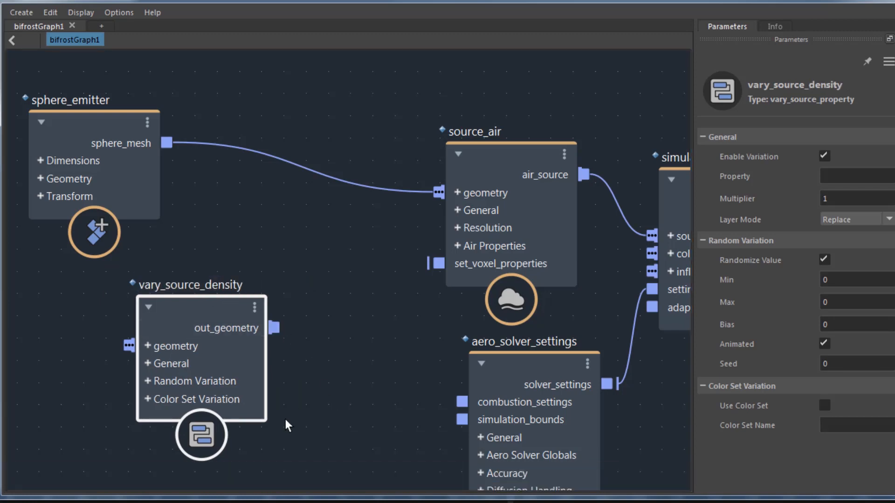
Add a second vary_source_property node below vary_source_density and rename it vary_source_temperature.
{"action": "right_click_drag", "start_coordinate": [349, 428], "coordinate": [329, 412], "text": "alt"}
{"action": "middle_click_drag", "start_coordinate": [339, 461], "coordinate": [324, 395], "text": "alt"}
{"action": "left_click", "coordinate": [321, 412]}
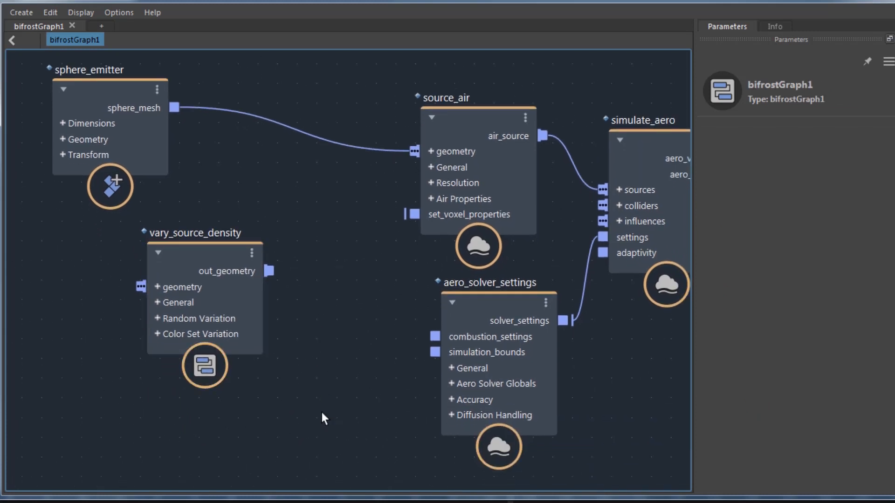
{"action": "key", "text": "Tab"}
{"action": "type", "text": "vary"}
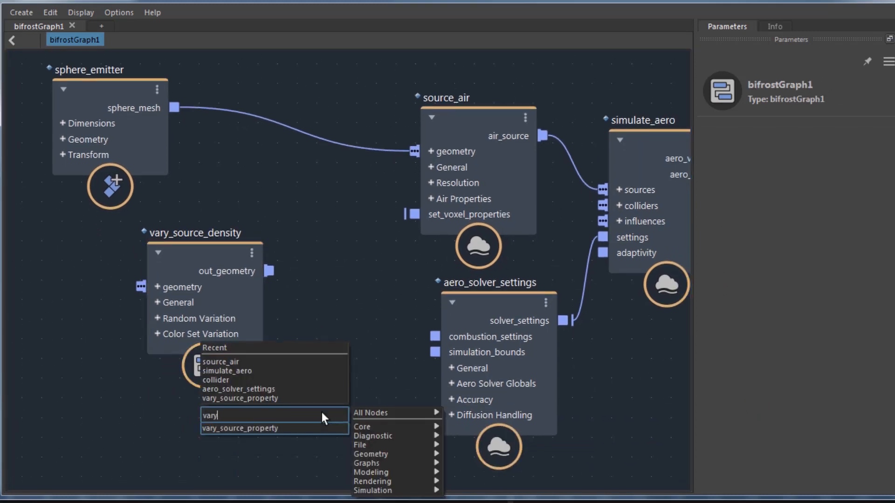
{"action": "key", "text": "Return"}
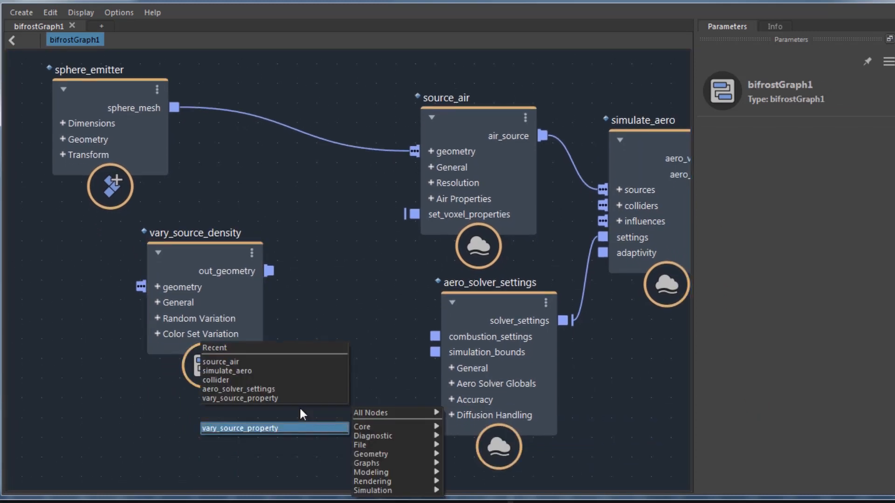
{"action": "double_click", "coordinate": [330, 409]}
{"action": "type", "text": "temperature"}
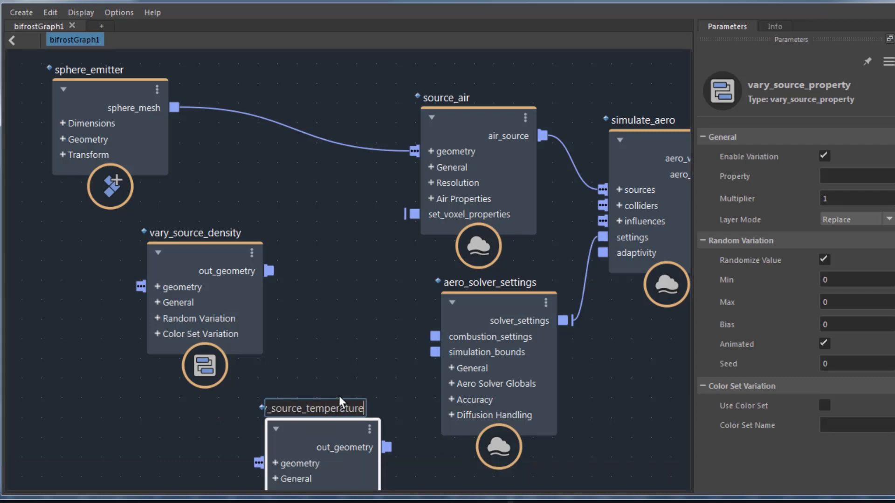
{"action": "key", "text": "Return"}
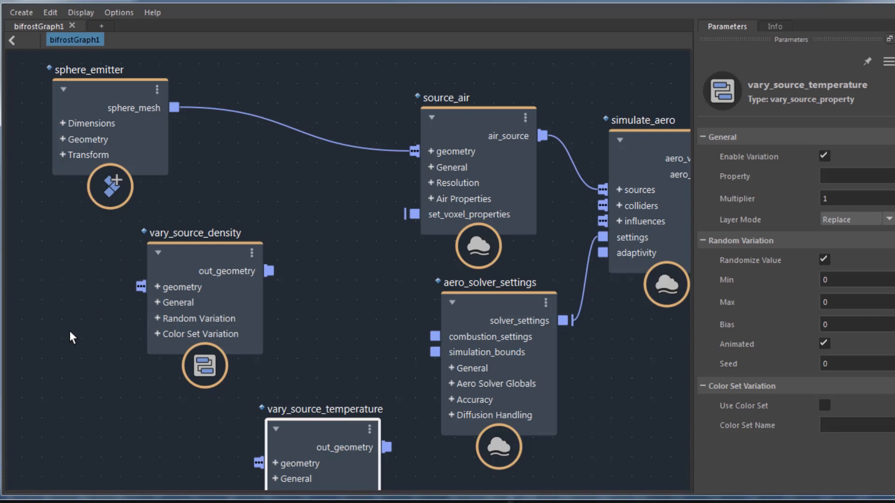
Move sphere_emitter farther out and arrange vary_source_density and vary_source_temperature side by side between it and source_air.
{"action": "middle_click_drag", "start_coordinate": [102, 330], "coordinate": [200, 394], "text": "alt"}
{"action": "right_click_drag", "start_coordinate": [201, 394], "coordinate": [106, 402], "text": "alt"}
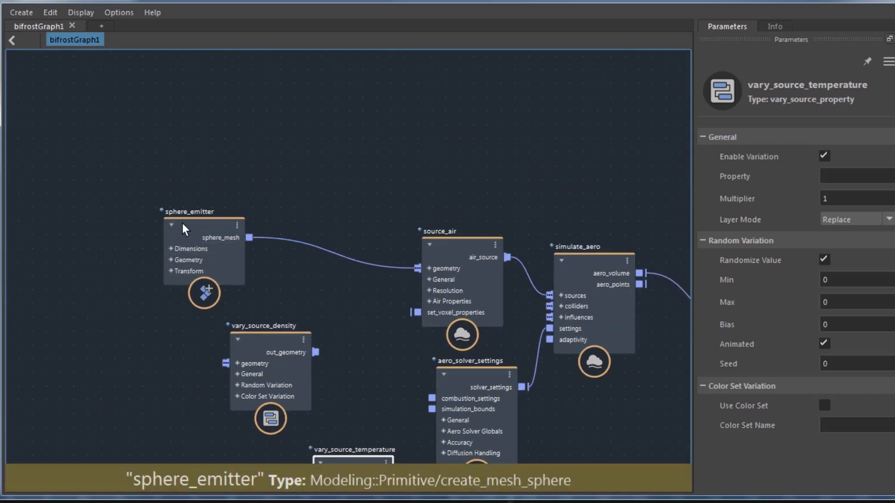
{"action": "left_click_drag", "start_coordinate": [183, 223], "coordinate": [60, 204]}
{"action": "left_click", "coordinate": [247, 333]}
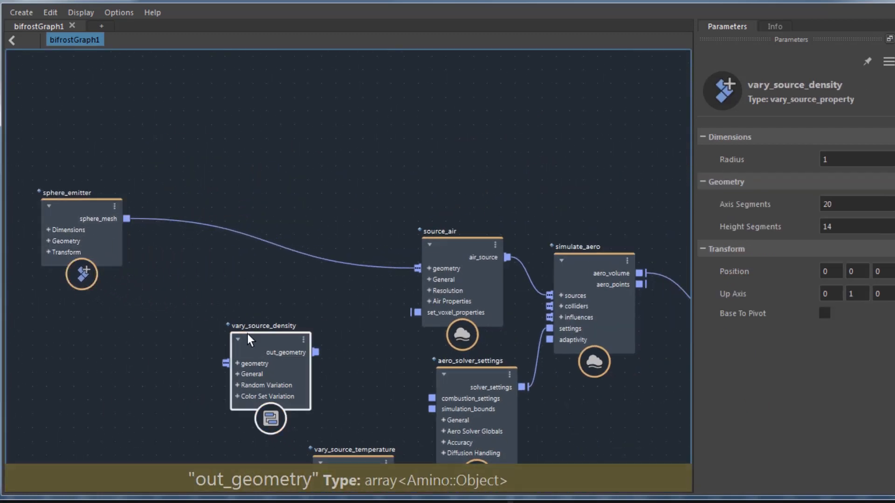
{"action": "left_click_drag", "start_coordinate": [248, 334], "coordinate": [194, 302]}
{"action": "left_click_drag", "start_coordinate": [342, 457], "coordinate": [324, 318]}
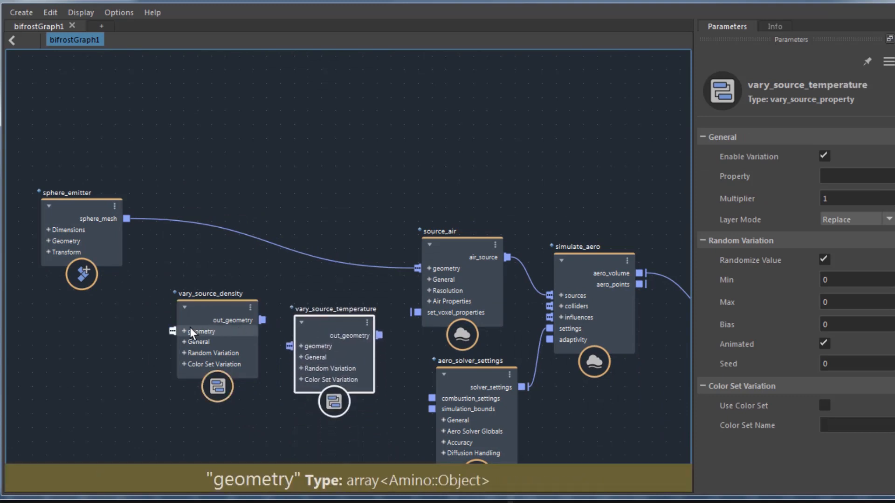
{"action": "left_click_drag", "start_coordinate": [197, 306], "coordinate": [192, 275]}
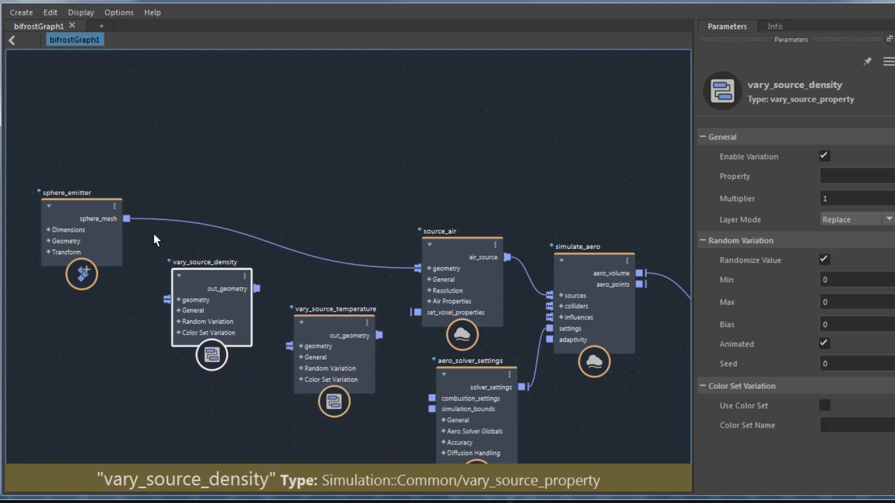
Reroute sphere_mesh from source_air to vary_source_density's geometry port and move both vary_source nodes slightly upward in the gap.
{"action": "left_click", "coordinate": [134, 218]}
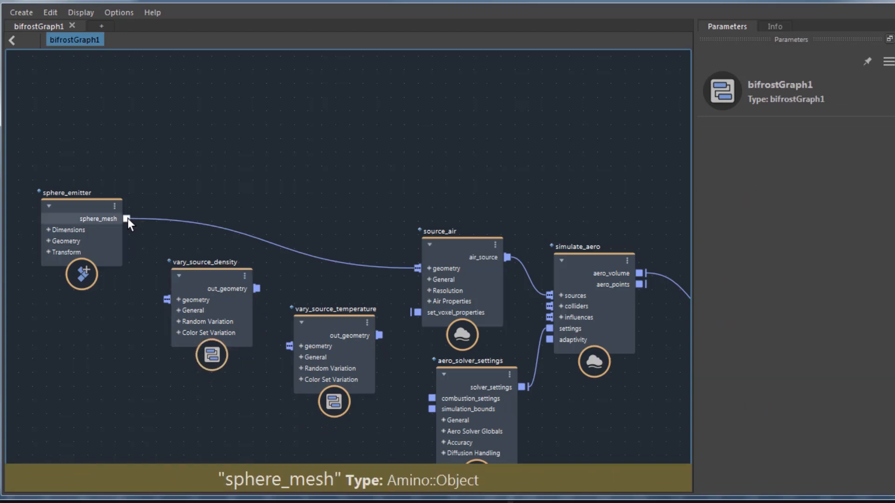
{"action": "left_click_drag", "start_coordinate": [126, 219], "coordinate": [194, 273]}
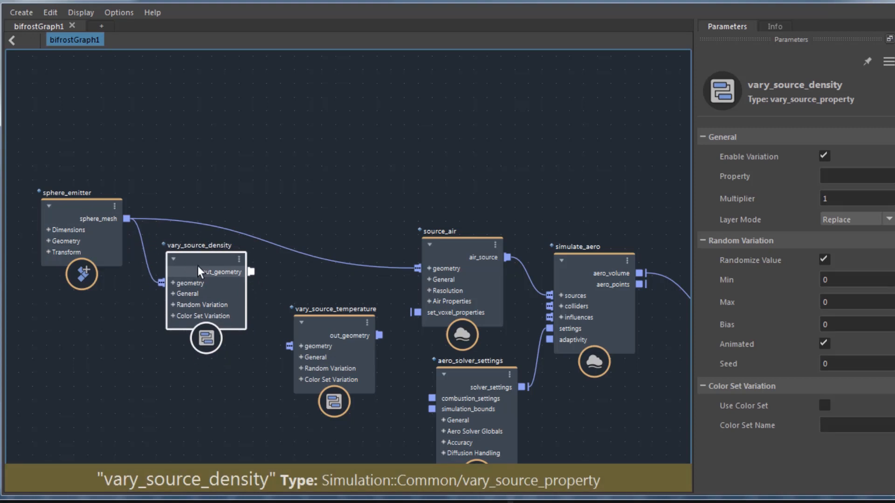
{"action": "left_click", "coordinate": [394, 266]}
{"action": "left_click_drag", "start_coordinate": [337, 230], "coordinate": [296, 199]}
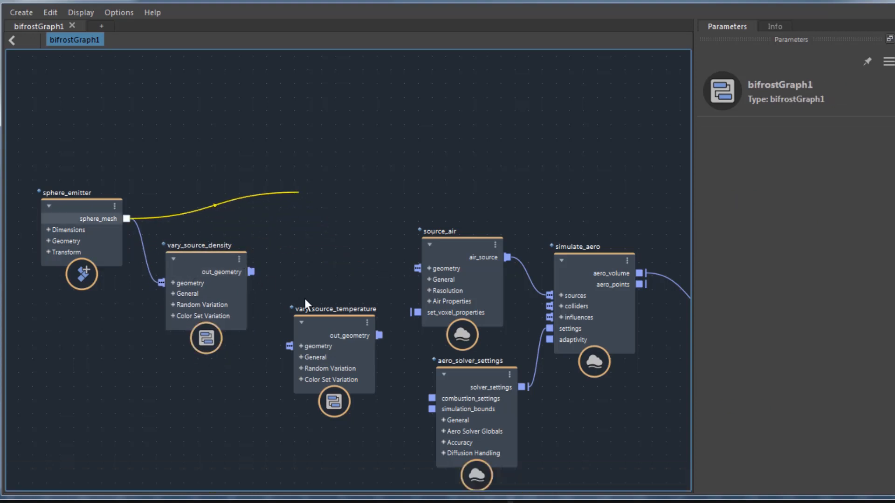
{"action": "left_click_drag", "start_coordinate": [334, 322], "coordinate": [325, 282]}
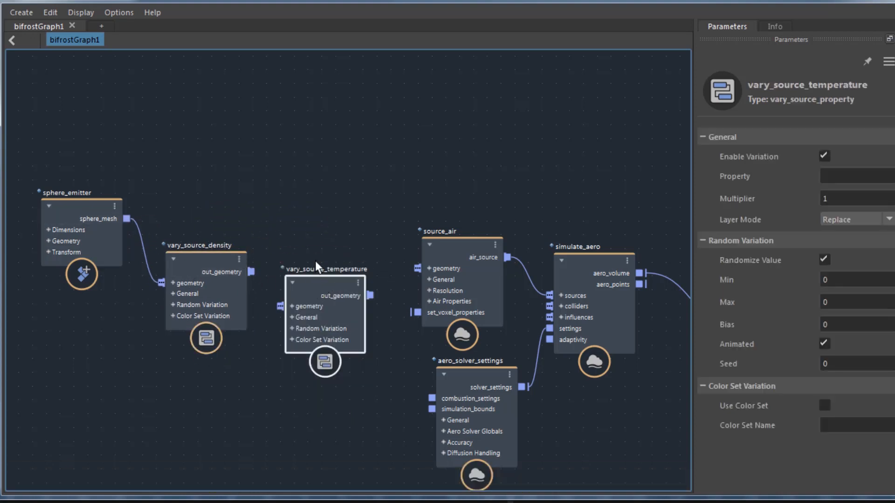
Connect vary_source_density's out_geometry to vary_source_temperature's geometry, and vary_source_temperature's out_geometry to source_air's geometry.
{"action": "left_click_drag", "start_coordinate": [323, 236], "coordinate": [326, 254]}
{"action": "right_click_drag", "start_coordinate": [373, 274], "coordinate": [418, 320], "text": "alt"}
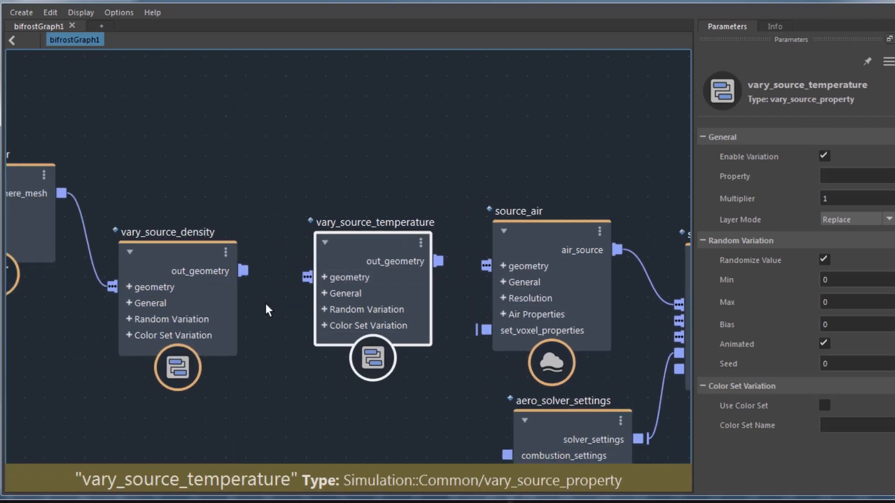
{"action": "left_click_drag", "start_coordinate": [244, 272], "coordinate": [306, 278]}
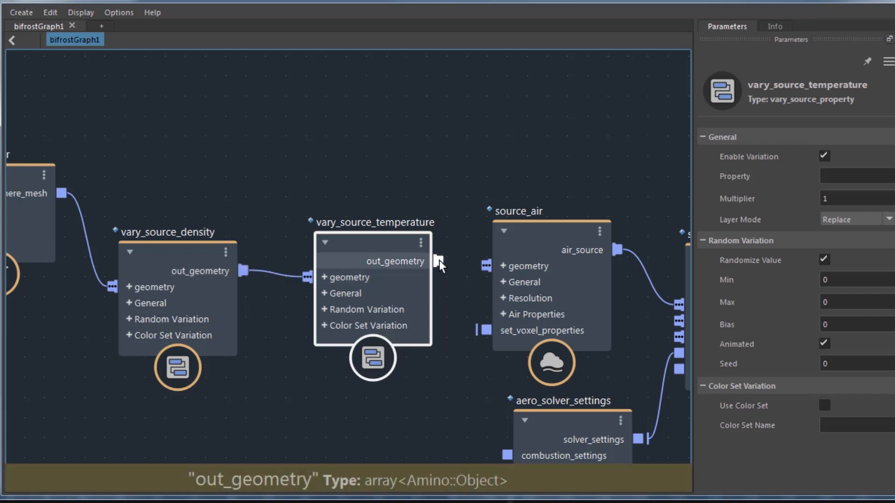
{"action": "left_click_drag", "start_coordinate": [438, 261], "coordinate": [476, 264]}
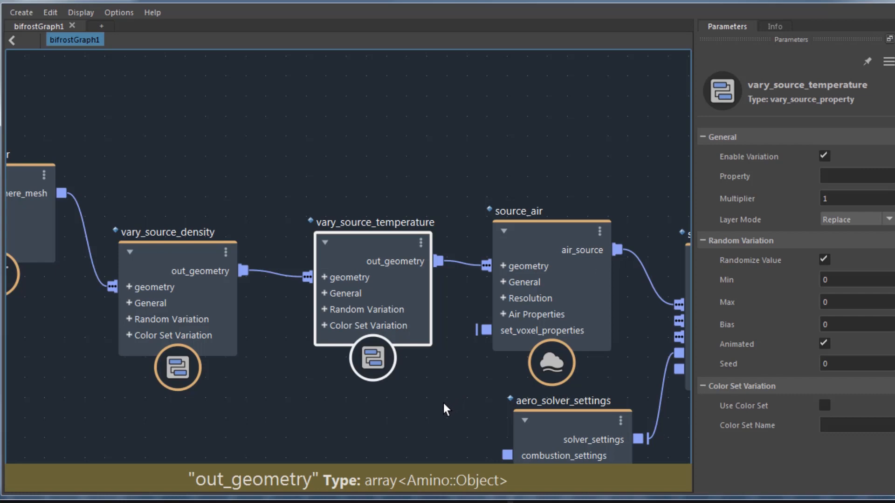
Move vary_source_density, vary_source_temperature and source_air upward so they form a tidy row with sphere_emitter.
{"action": "left_click_drag", "start_coordinate": [166, 258], "coordinate": [176, 198]}
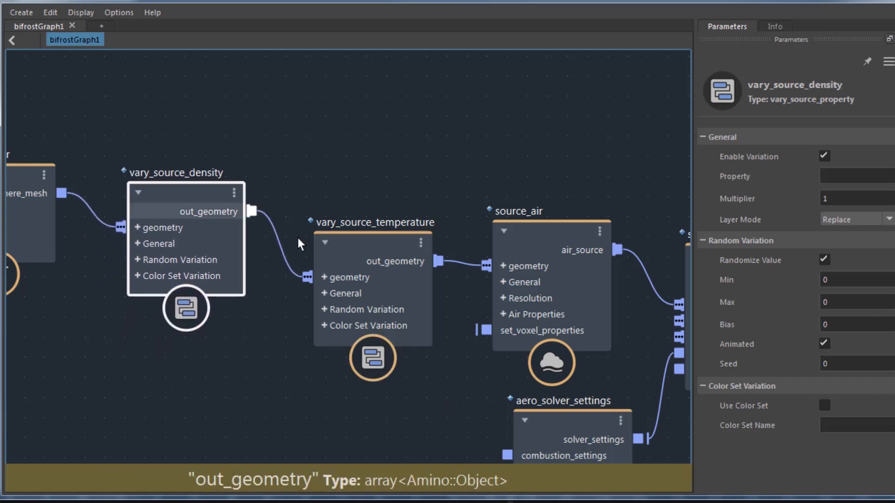
{"action": "left_click_drag", "start_coordinate": [357, 250], "coordinate": [357, 208]}
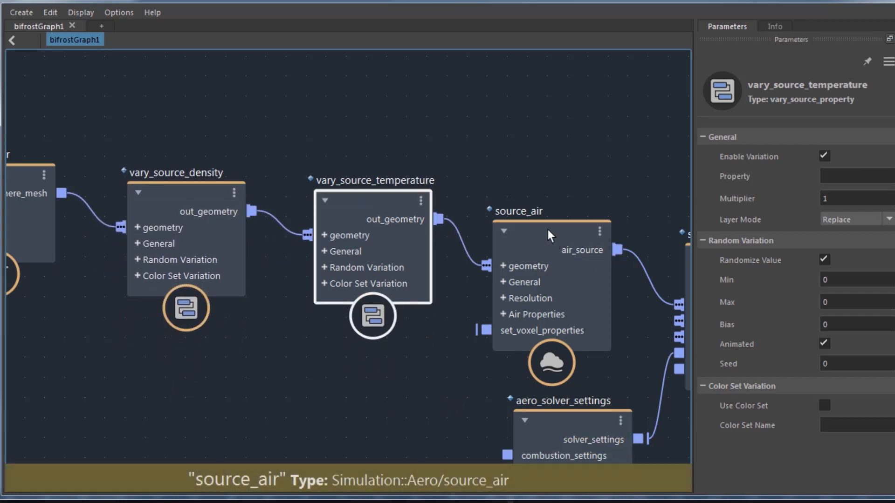
{"action": "left_click_drag", "start_coordinate": [547, 230], "coordinate": [544, 196]}
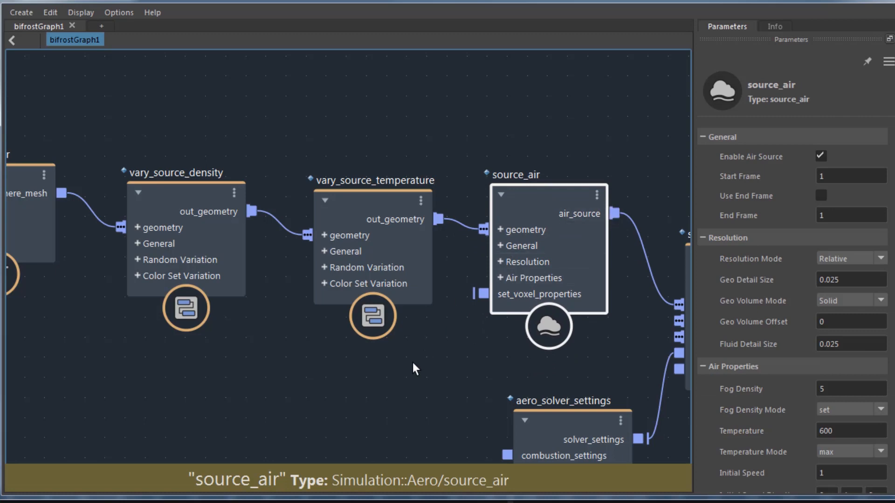
{"action": "middle_click_drag", "start_coordinate": [219, 411], "coordinate": [271, 414], "text": "alt"}
{"action": "right_click_drag", "start_coordinate": [272, 414], "coordinate": [241, 410], "text": "alt"}
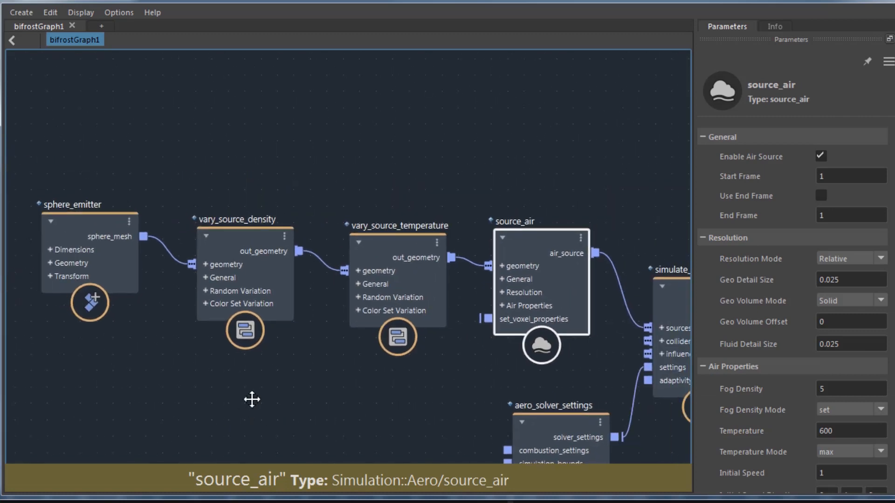
{"action": "middle_click_drag", "start_coordinate": [252, 399], "coordinate": [267, 369], "text": "alt"}
Set the Property of vary_source_density to fog_density.
{"action": "left_click", "coordinate": [242, 200]}
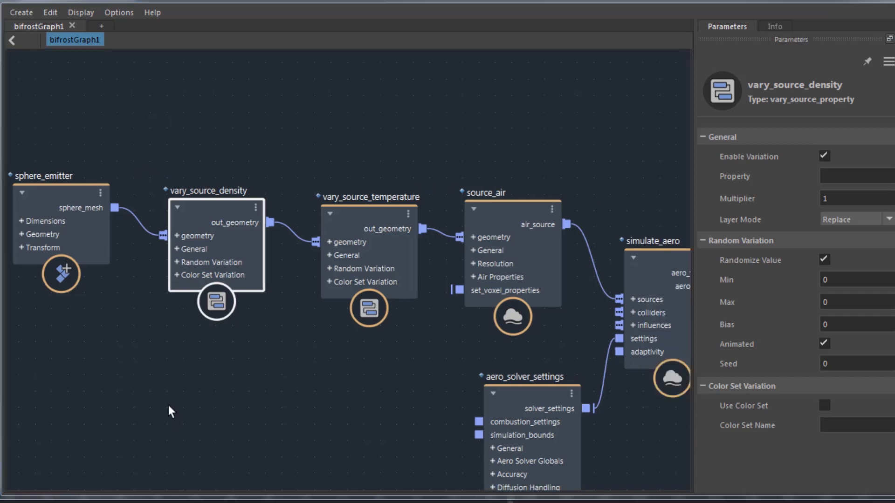
{"action": "middle_click_drag", "start_coordinate": [159, 385], "coordinate": [204, 371], "text": "alt"}
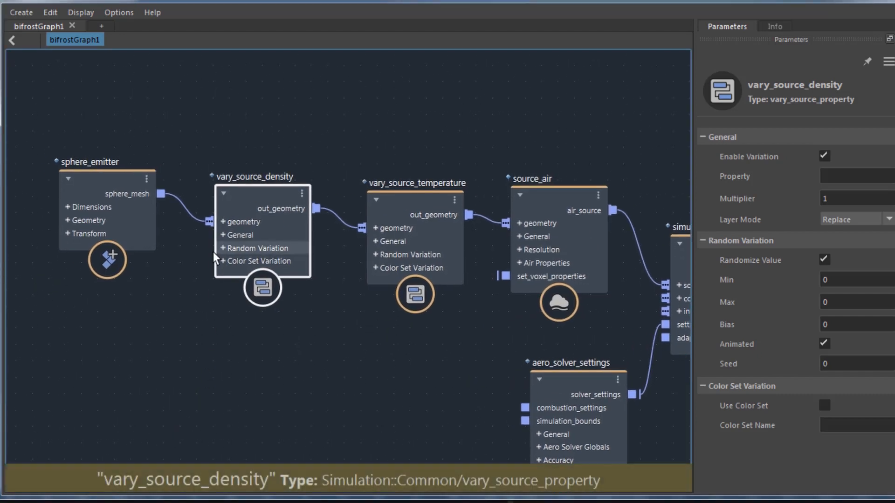
{"action": "left_click_drag", "start_coordinate": [239, 198], "coordinate": [241, 197]}
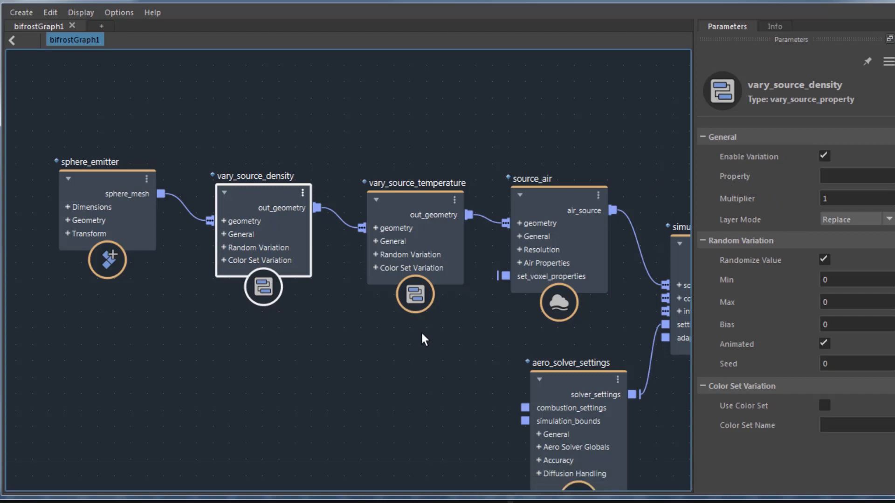
{"action": "middle_click_drag", "start_coordinate": [383, 368], "coordinate": [352, 321], "text": "alt"}
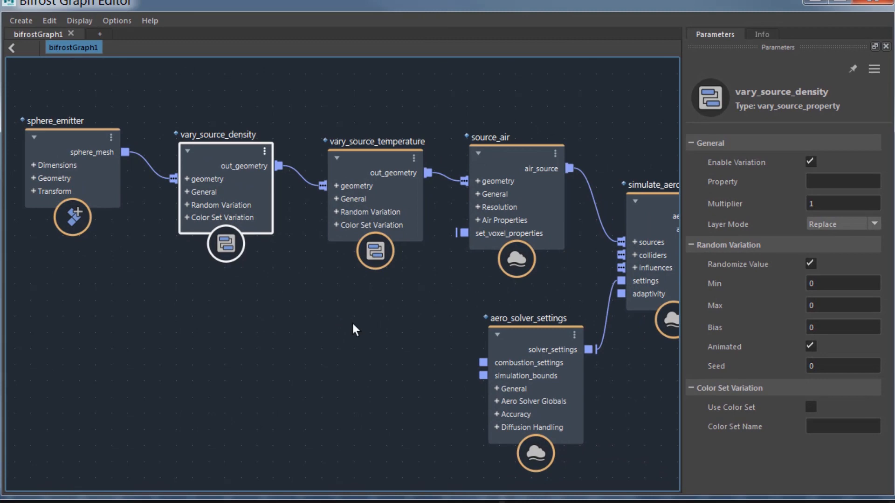
{"action": "right_click", "coordinate": [845, 181]}
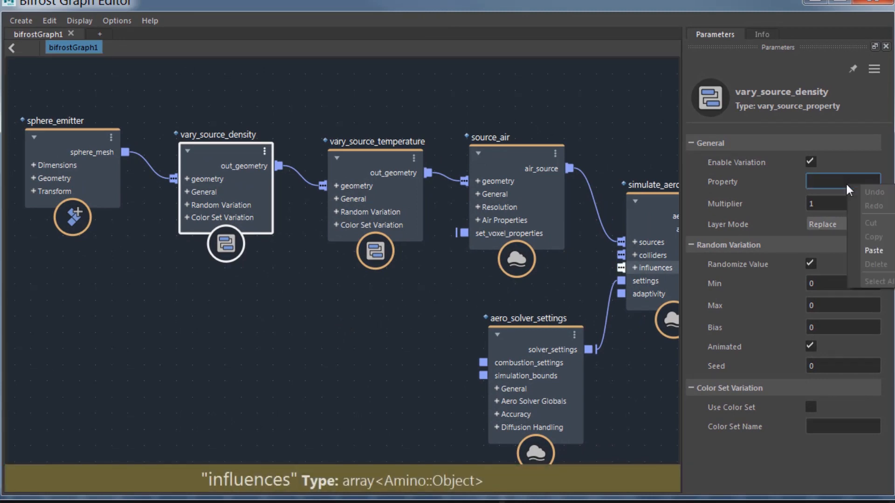
{"action": "left_click", "coordinate": [864, 252]}
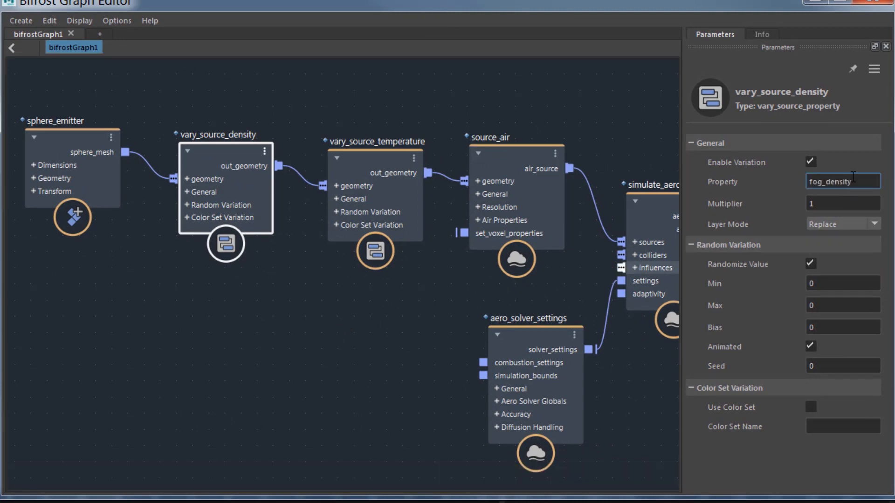
{"action": "key", "text": "Return"}
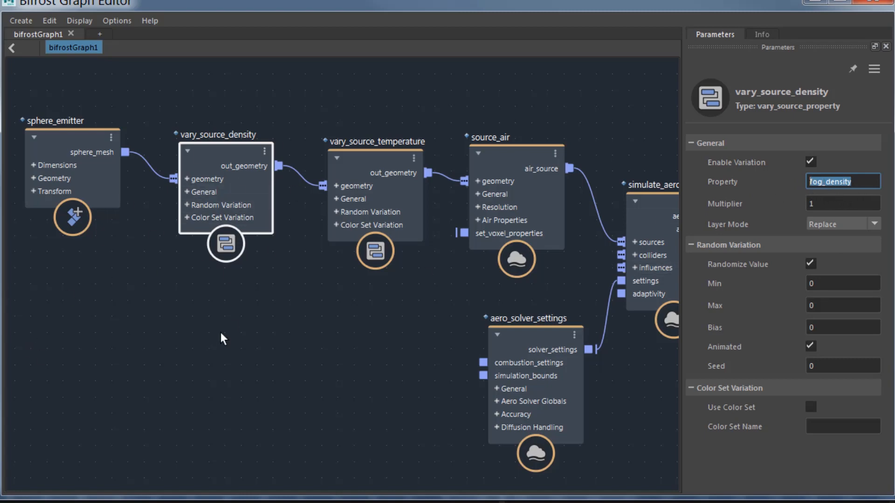
Set vary_source_density's random variation to a Max of 3 and a Bias of -0.5.
{"action": "left_click", "coordinate": [195, 153]}
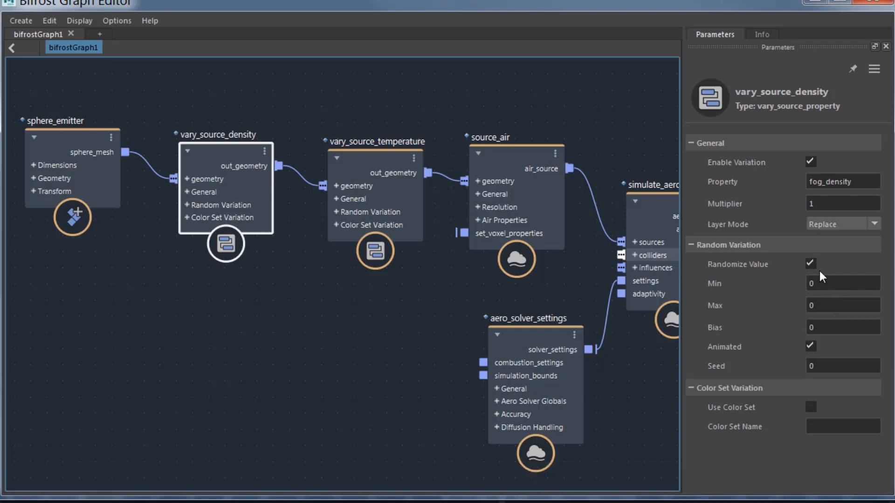
{"action": "left_click", "coordinate": [830, 305]}
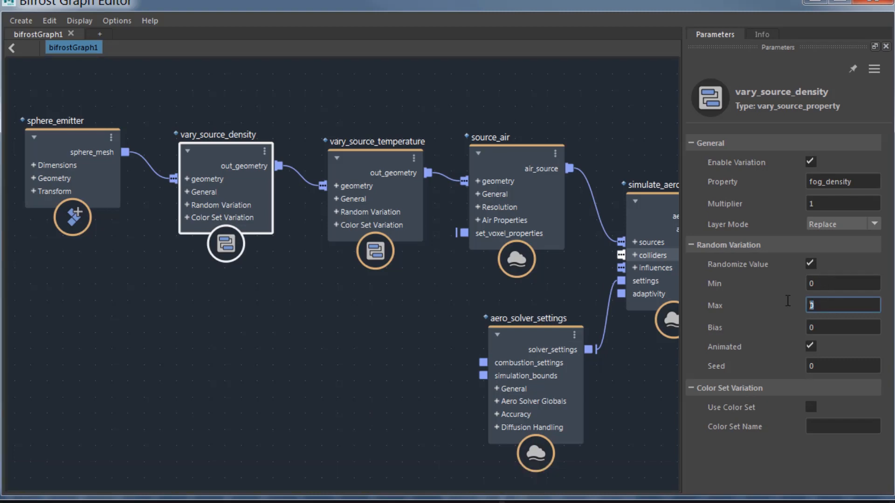
{"action": "type", "text": "3"}
{"action": "left_click", "coordinate": [823, 328]}
{"action": "type", "text": "-.5"}
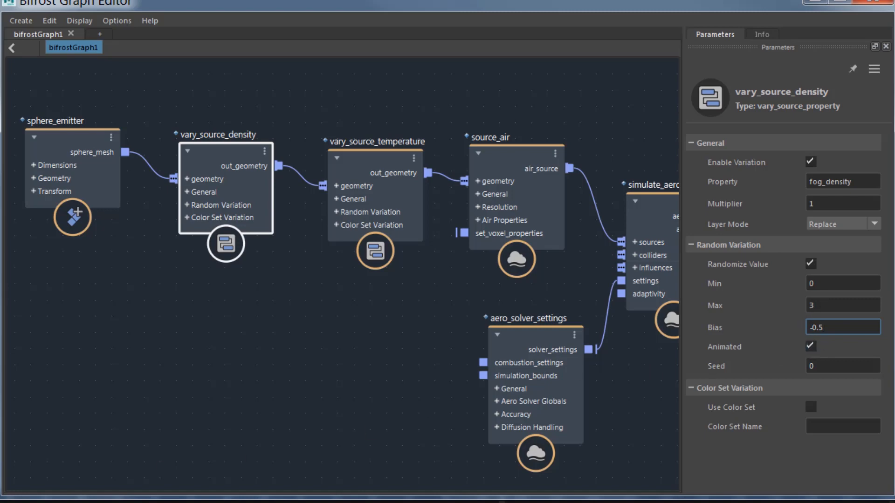
{"action": "key", "text": "Return"}
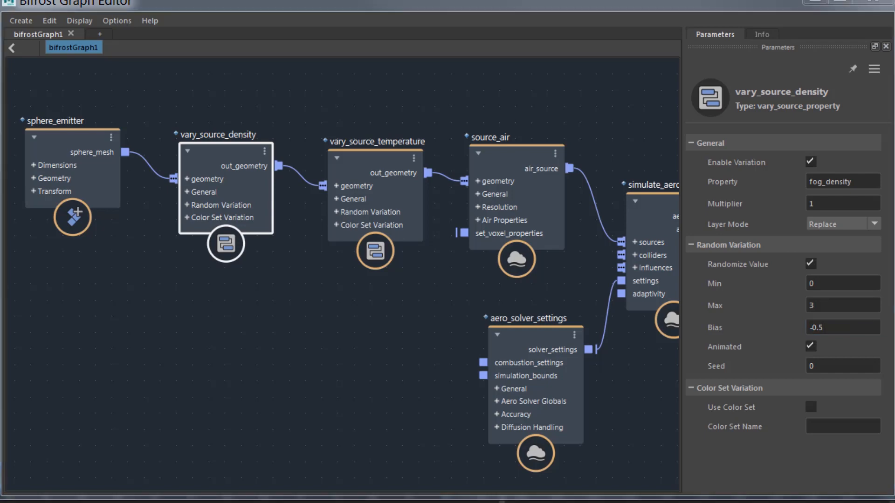
Set vary_source_temperature's Property to temperature, with a random variation Min of 20 and Max of 1000.
{"action": "left_click", "coordinate": [365, 158]}
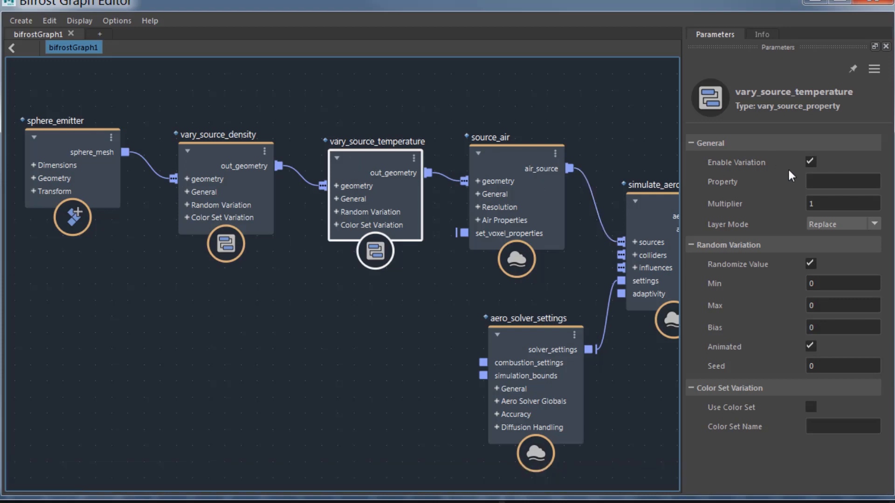
{"action": "right_click", "coordinate": [831, 182]}
{"action": "left_click", "coordinate": [839, 246]}
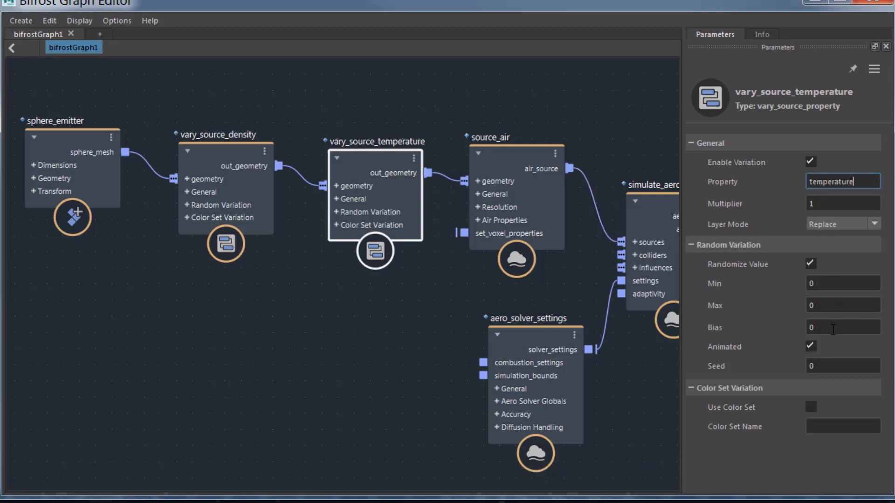
{"action": "left_click", "coordinate": [813, 284]}
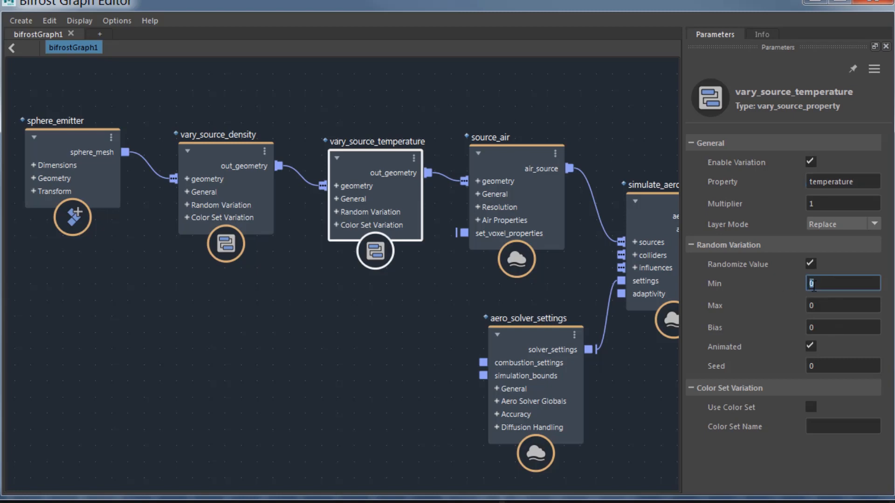
{"action": "type", "text": "20"}
{"action": "left_click", "coordinate": [824, 306]}
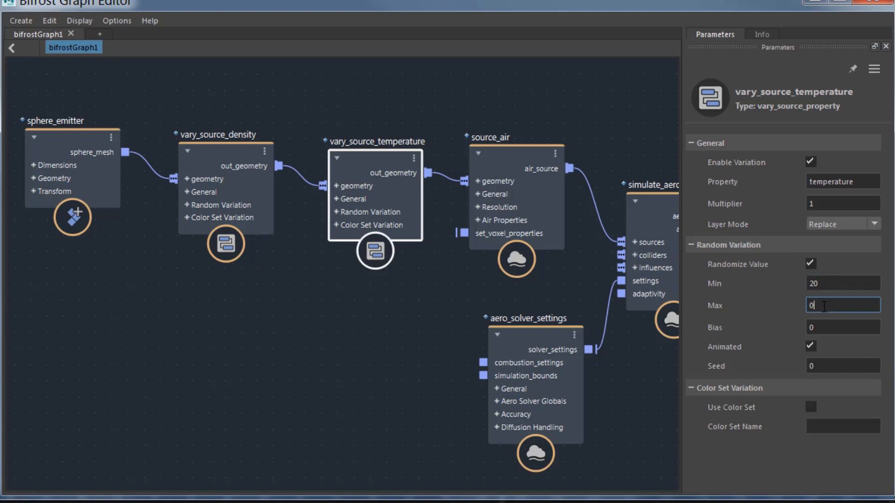
{"action": "key", "text": "BackSpace"}
{"action": "type", "text": "1000."}
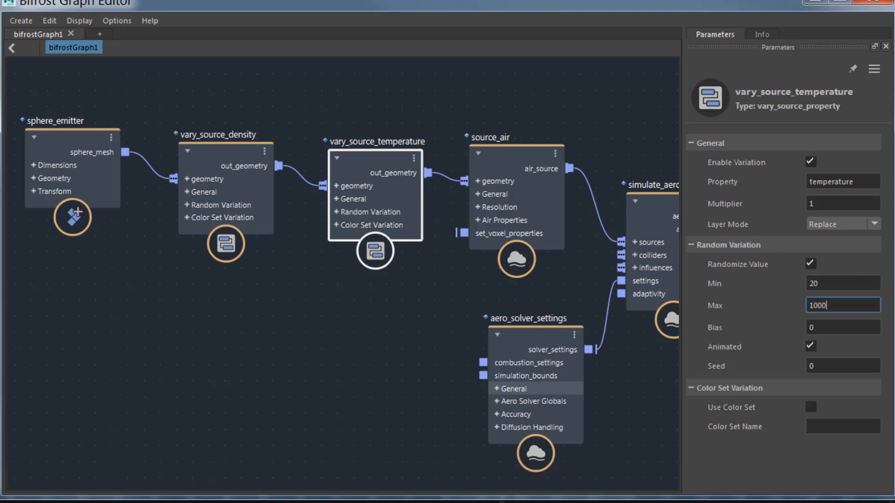
Add a dissipation_influence node from the simulation influence nodes in the empty area below vary_source_temperature.
{"action": "middle_click_drag", "start_coordinate": [380, 403], "coordinate": [256, 268], "text": "alt"}
{"action": "middle_click_drag", "start_coordinate": [275, 326], "coordinate": [237, 396], "text": "alt"}
{"action": "right_click_drag", "start_coordinate": [488, 340], "coordinate": [540, 409], "text": "alt"}
{"action": "middle_click_drag", "start_coordinate": [505, 397], "coordinate": [505, 410], "text": "alt"}
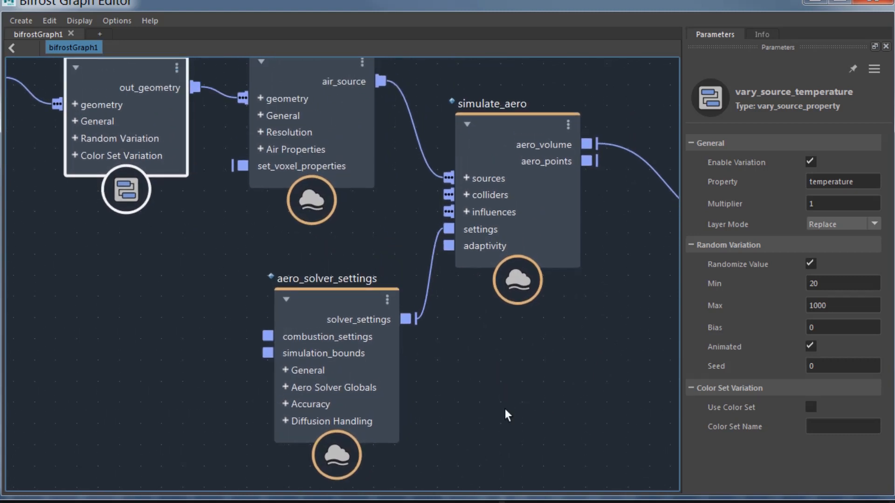
{"action": "left_click", "coordinate": [97, 295]}
{"action": "key", "text": "Tab"}
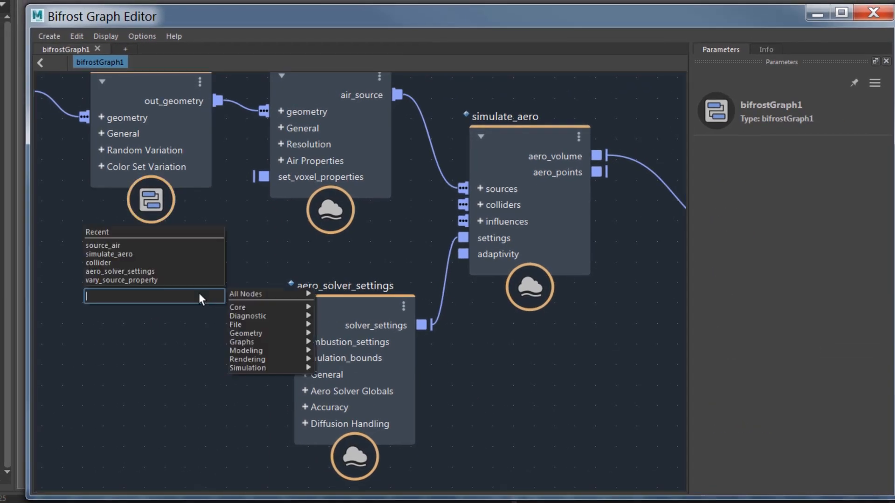
{"action": "type", "text": "influe"}
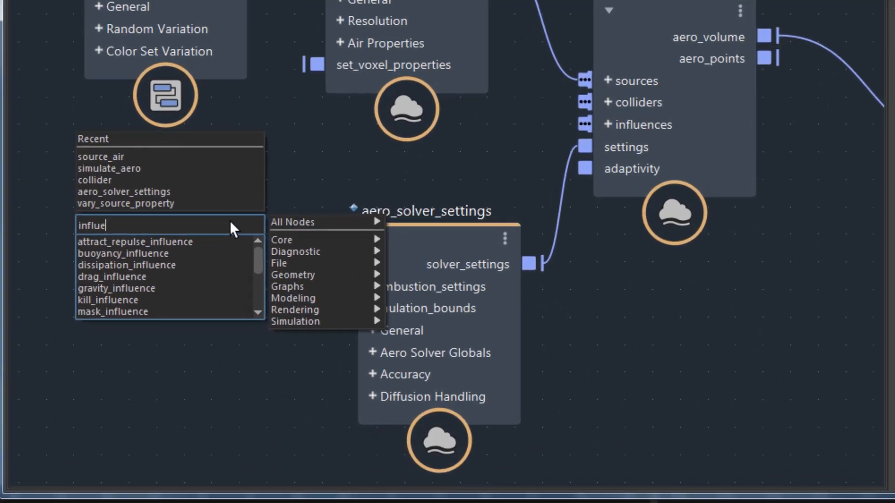
{"action": "type", "text": "nce"}
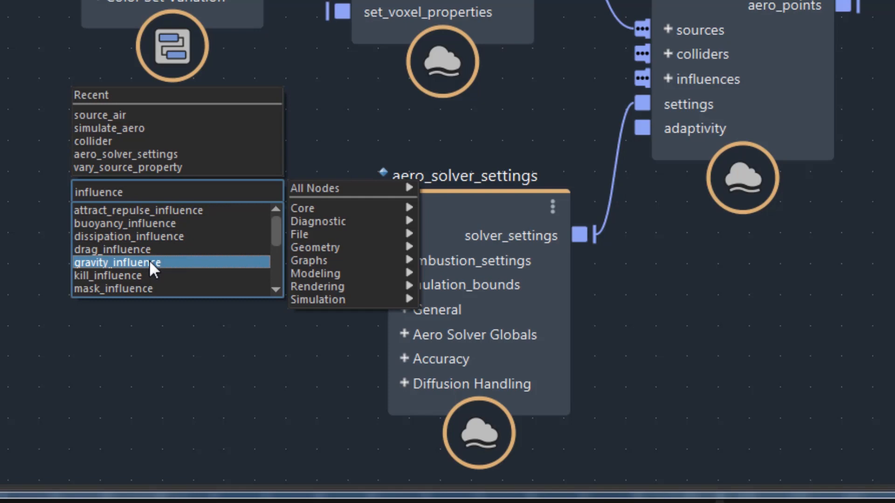
{"action": "mouse_move", "coordinate": [324, 298]}
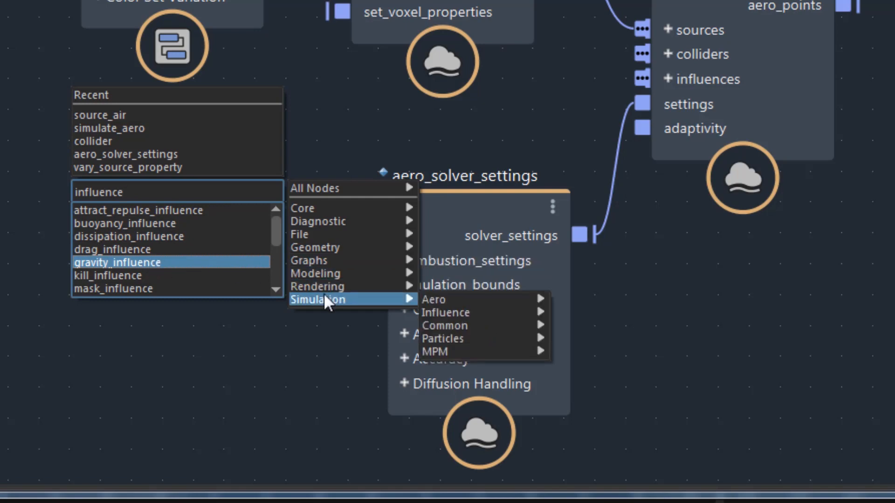
{"action": "mouse_move", "coordinate": [459, 310]}
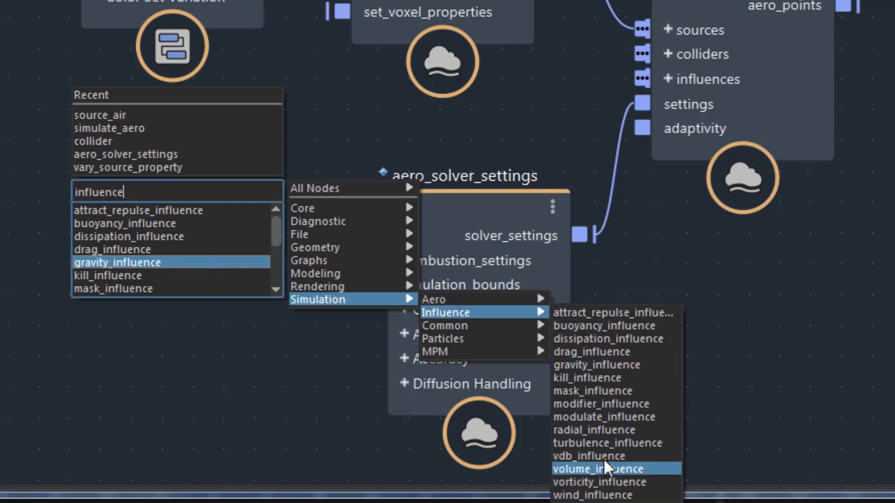
{"action": "left_click", "coordinate": [612, 339]}
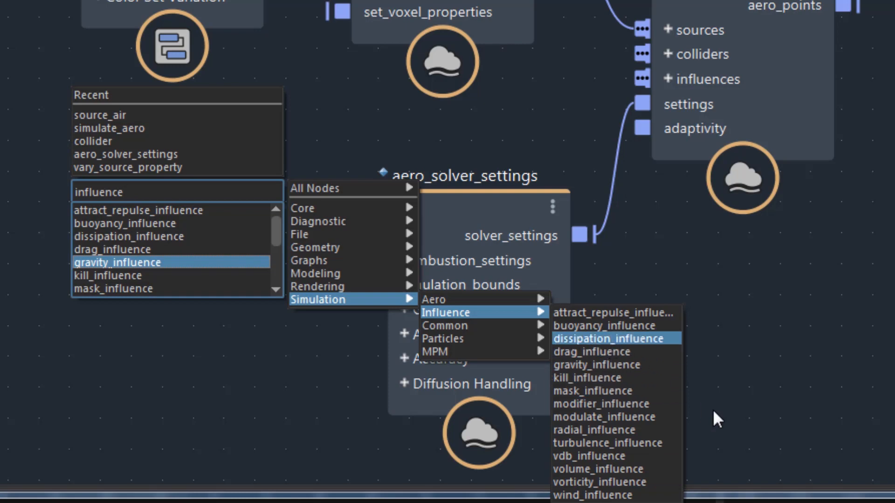
Move aero_solver_settings lower and connect dissipation_influence's out_influence to simulate_aero's influences port.
{"action": "left_click_drag", "start_coordinate": [468, 213], "coordinate": [571, 351]}
{"action": "left_click", "coordinate": [245, 220]}
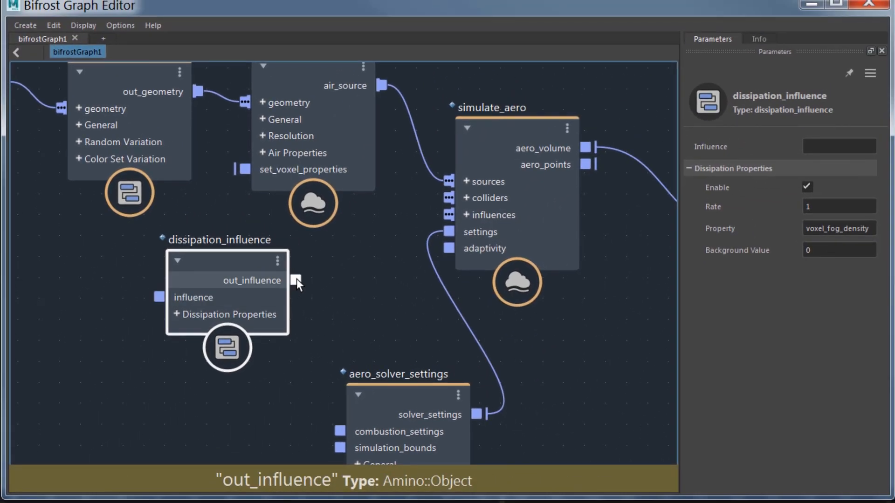
{"action": "left_click_drag", "start_coordinate": [297, 279], "coordinate": [447, 214]}
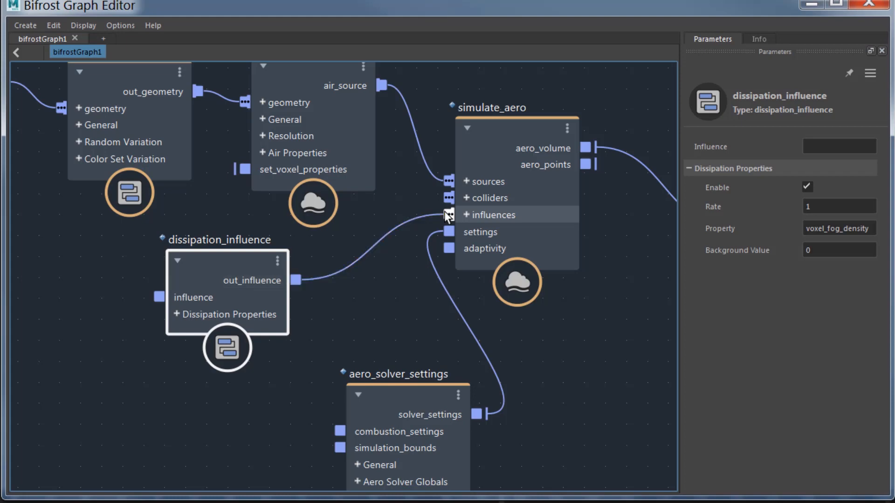
Copy the property name voxel_fog_density from dissipation_influence and move that node slightly away from simulate_aero.
{"action": "double_click", "coordinate": [819, 228]}
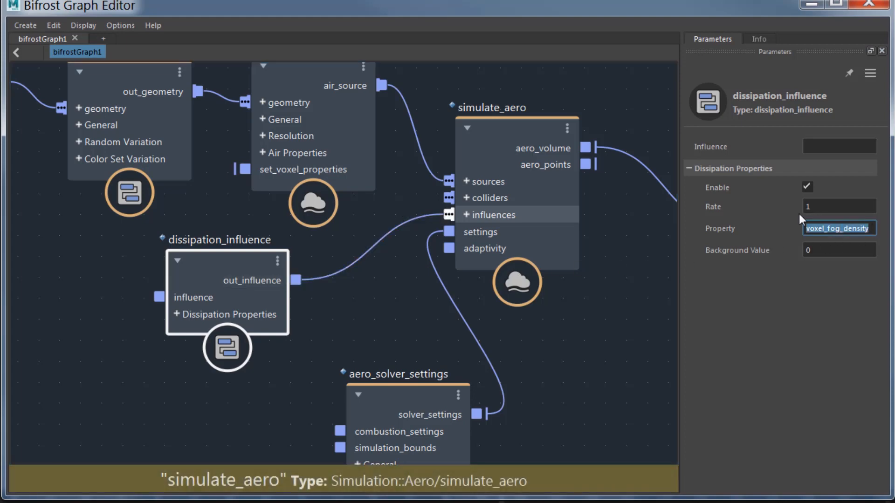
{"action": "right_click", "coordinate": [819, 228]}
{"action": "left_click", "coordinate": [835, 278]}
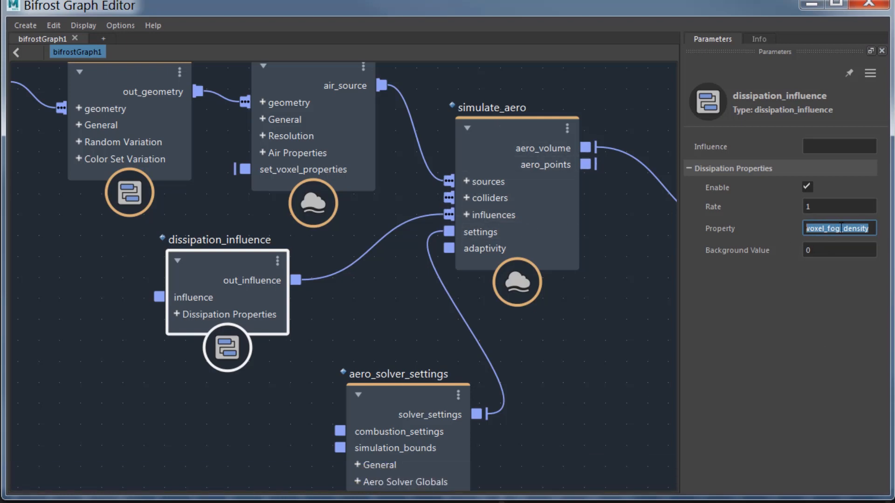
{"action": "left_click_drag", "start_coordinate": [217, 262], "coordinate": [194, 270]}
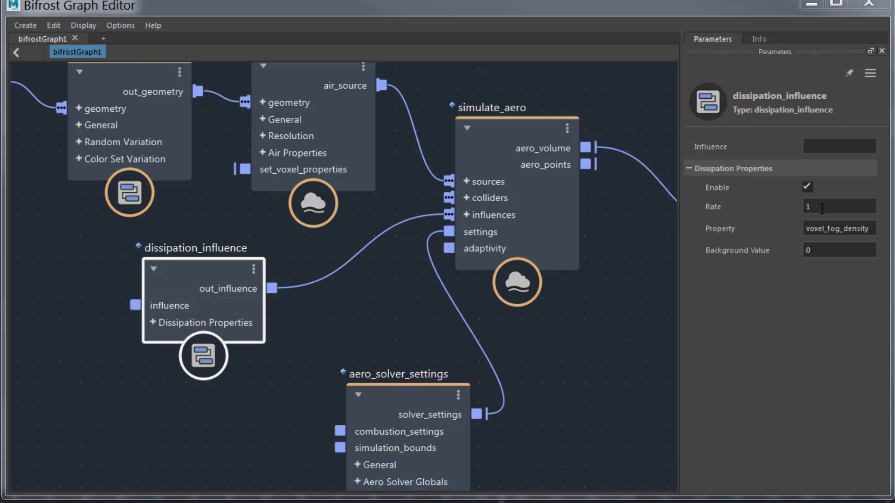
Set dissipation_influence's Rate to 1.5 and move the aero_solver_settings node slightly lower.
{"action": "left_click_drag", "start_coordinate": [817, 210], "coordinate": [769, 212]}
{"action": "type", "text": "1.5"}
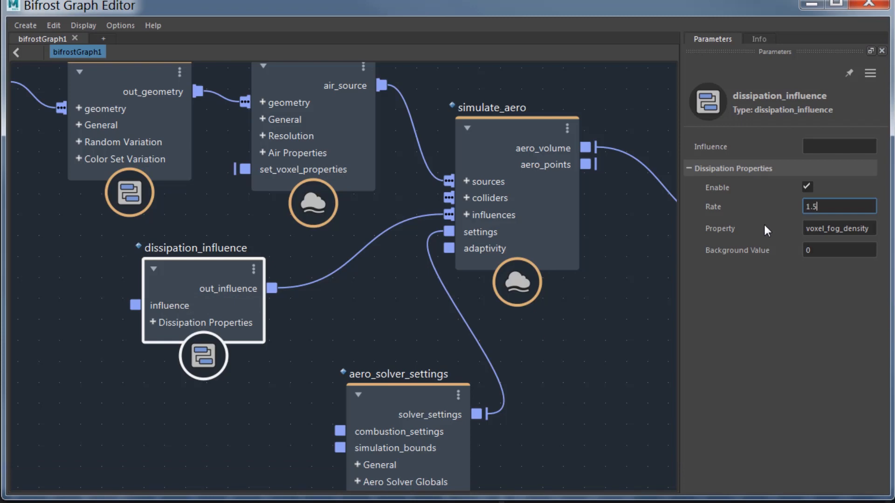
{"action": "left_click_drag", "start_coordinate": [387, 412], "coordinate": [395, 431]}
{"action": "middle_click_drag", "start_coordinate": [234, 408], "coordinate": [228, 388]}
{"action": "left_click", "coordinate": [217, 387]}
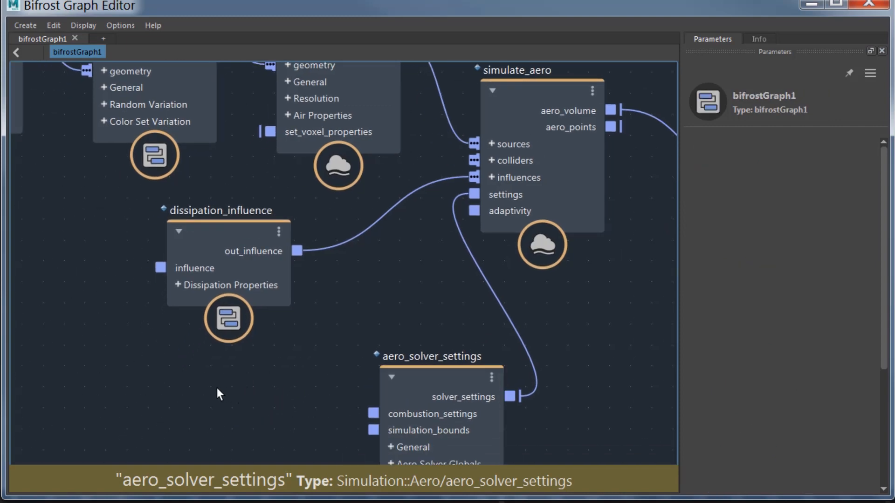
{"action": "key", "text": "Tab"}
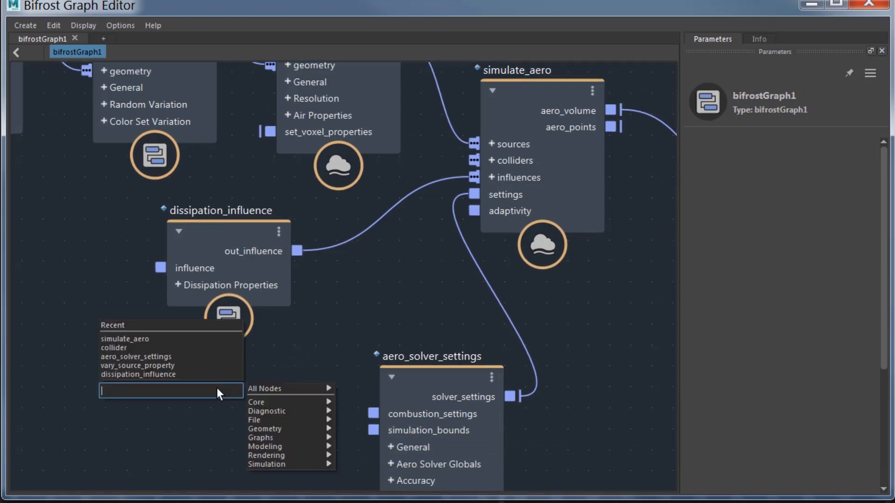
{"action": "mouse_move", "coordinate": [275, 466]}
{"action": "mouse_move", "coordinate": [339, 471]}
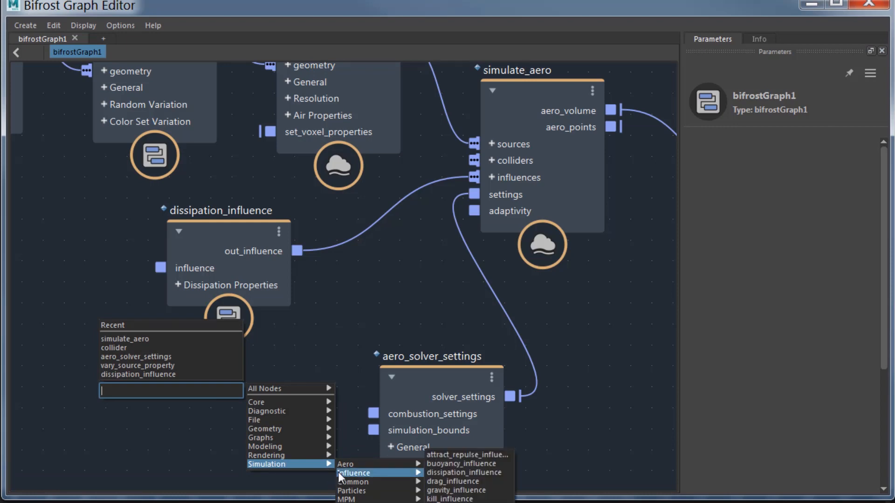
{"action": "left_click", "coordinate": [100, 223]}
Move dissipation_influence farther away from simulate_aero, placing it below the vary_source nodes to free up space.
{"action": "left_click_drag", "start_coordinate": [205, 234], "coordinate": [202, 211]}
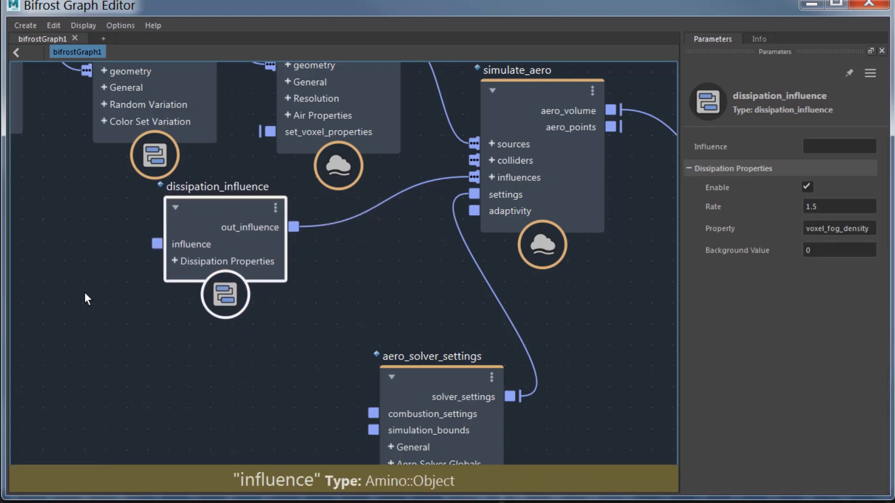
{"action": "middle_click_drag", "start_coordinate": [159, 270], "coordinate": [329, 197], "text": "alt"}
{"action": "left_click_drag", "start_coordinate": [360, 144], "coordinate": [179, 135]}
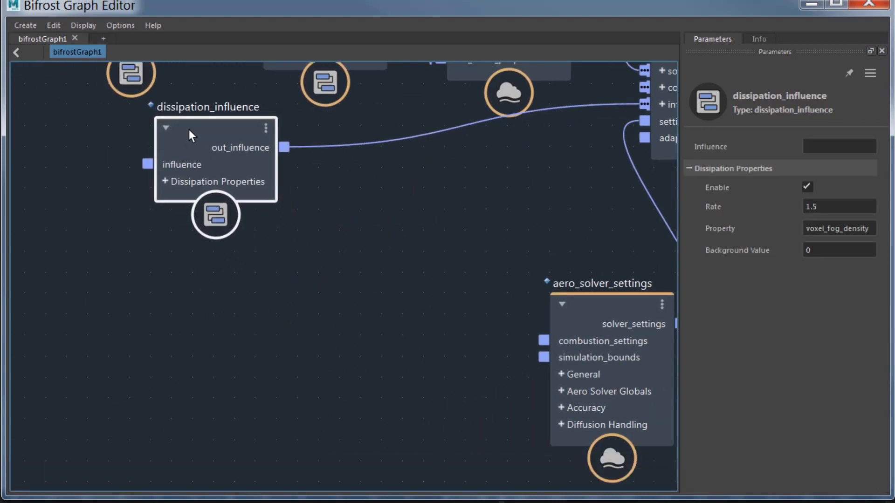
Add a vorticity_influence node from the simulation influence nodes in the empty area between dissipation_influence and aero_solver_settings.
{"action": "left_click", "coordinate": [363, 172]}
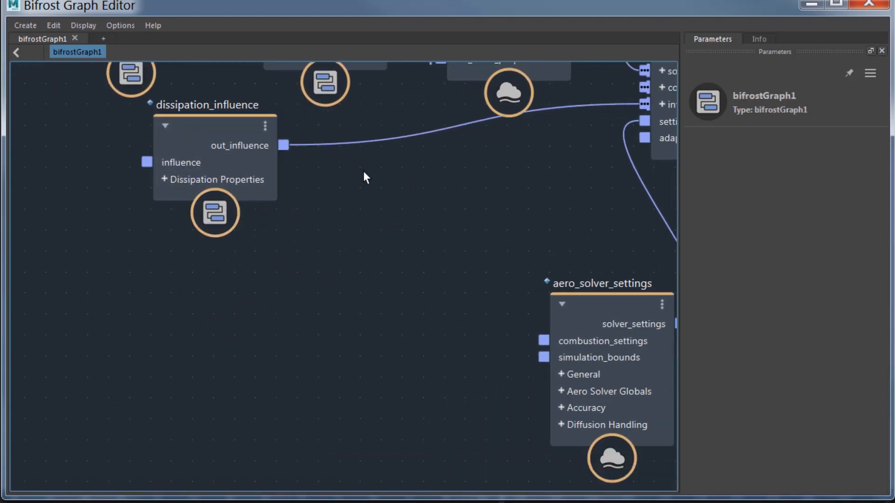
{"action": "key", "text": "Tab"}
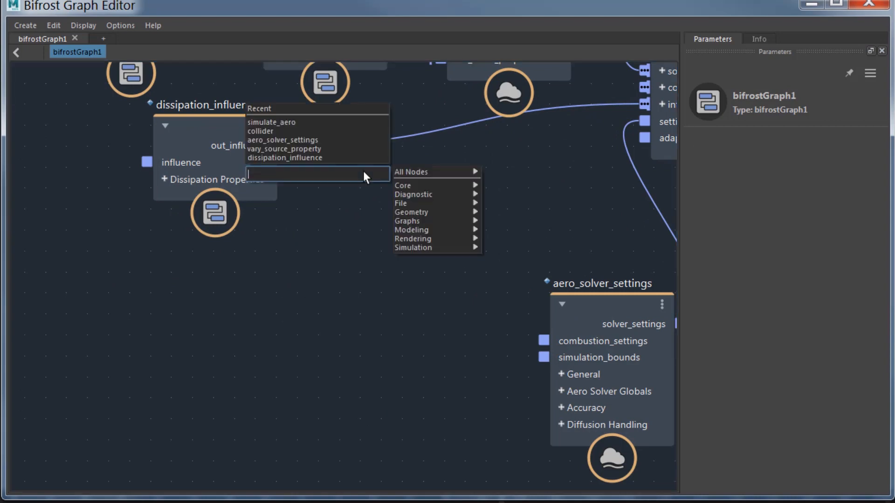
{"action": "mouse_move", "coordinate": [433, 248]}
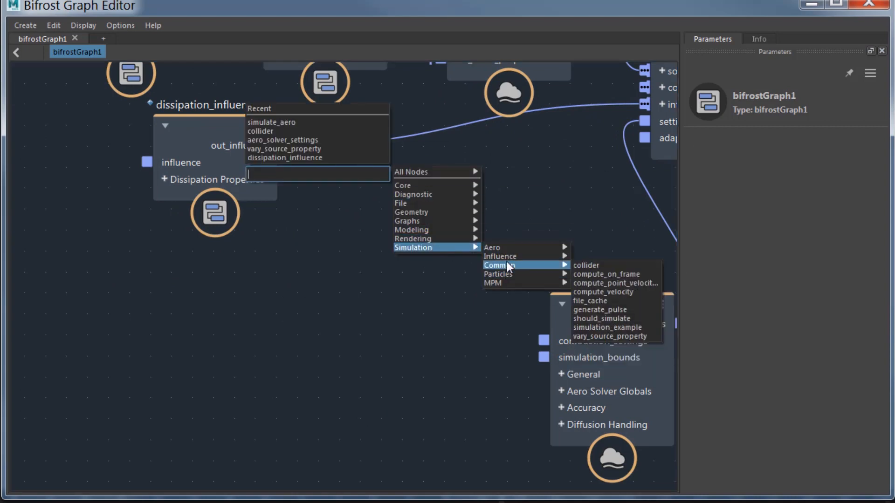
{"action": "mouse_move", "coordinate": [518, 257]}
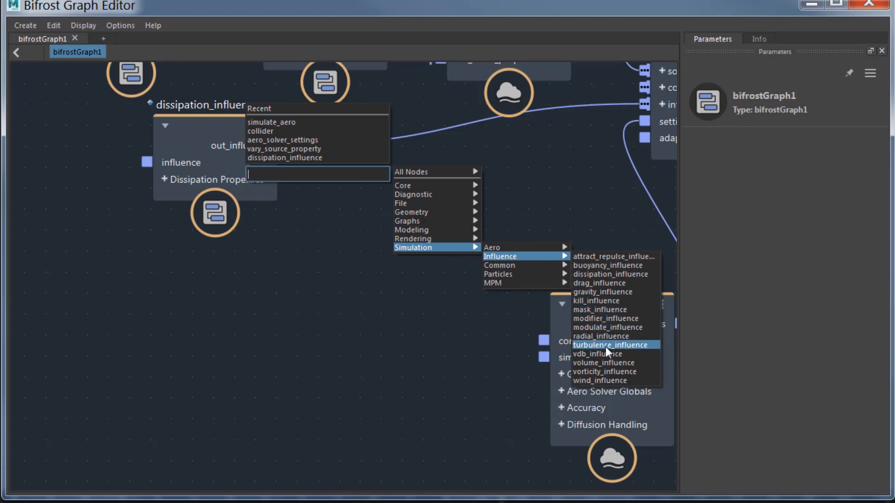
{"action": "left_click", "coordinate": [601, 371]}
{"action": "left_click_drag", "start_coordinate": [355, 250], "coordinate": [357, 262]}
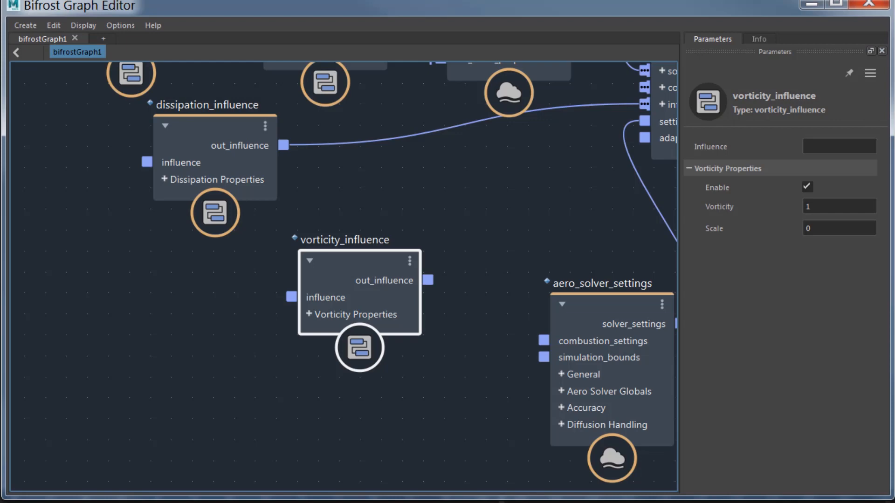
Set vorticity_influence's Vorticity to 1.5 and move the node slightly higher.
{"action": "left_click", "coordinate": [836, 203]}
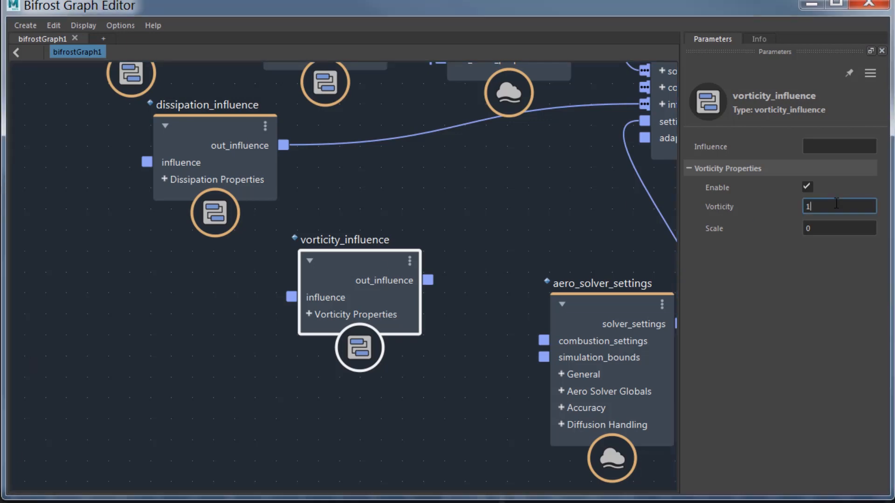
{"action": "type", "text": ".5"}
{"action": "left_click_drag", "start_coordinate": [368, 259], "coordinate": [398, 214]}
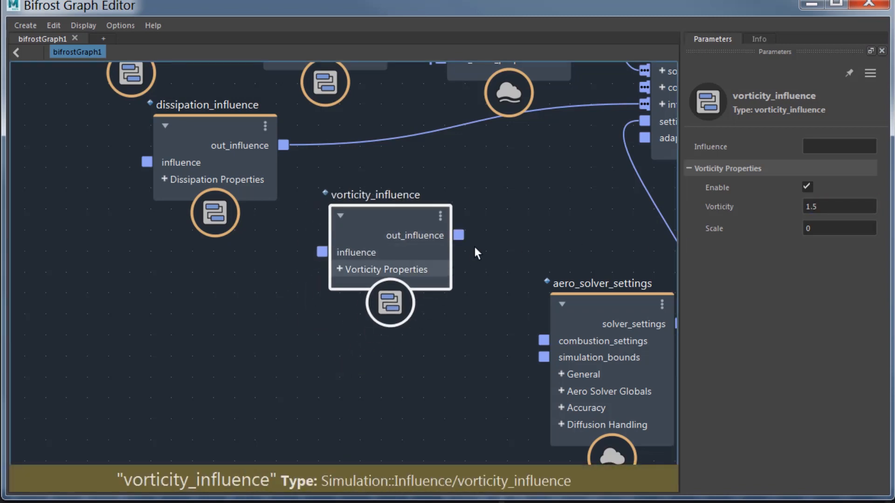
Connect vorticity_influence's out_influence to simulate_aero's influences port and line the node up directly below dissipation_influence.
{"action": "middle_click_drag", "start_coordinate": [440, 282], "coordinate": [330, 373], "text": "alt"}
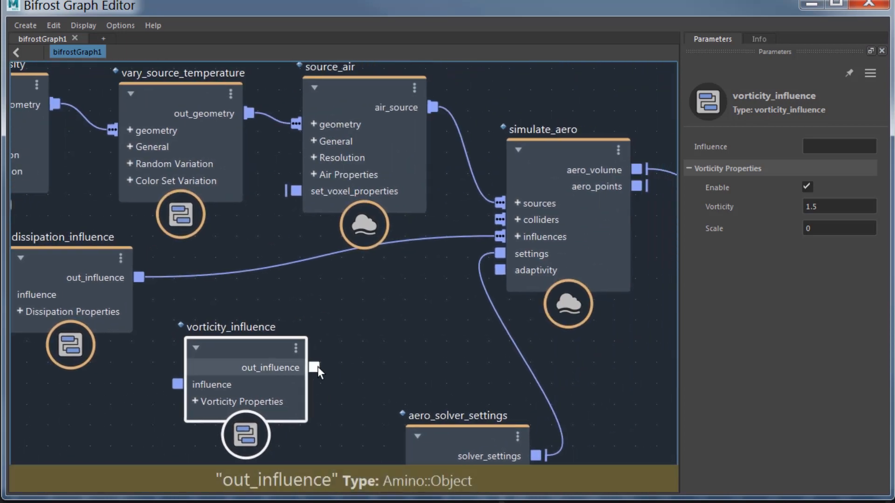
{"action": "left_click_drag", "start_coordinate": [316, 367], "coordinate": [499, 231]}
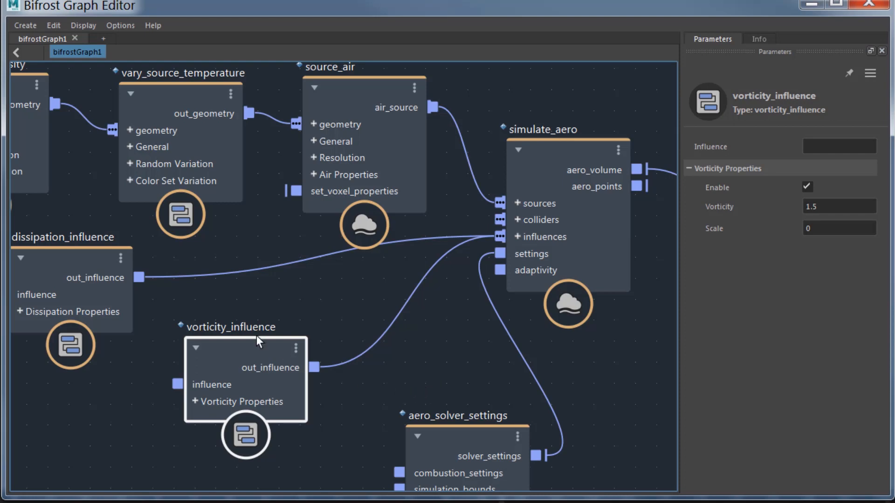
{"action": "left_click_drag", "start_coordinate": [228, 345], "coordinate": [59, 414]}
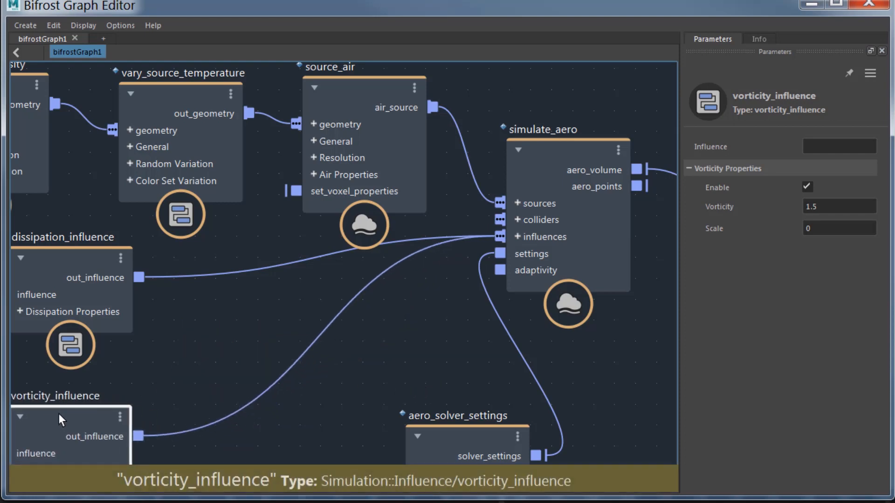
{"action": "middle_click_drag", "start_coordinate": [270, 328], "coordinate": [419, 297], "text": "alt"}
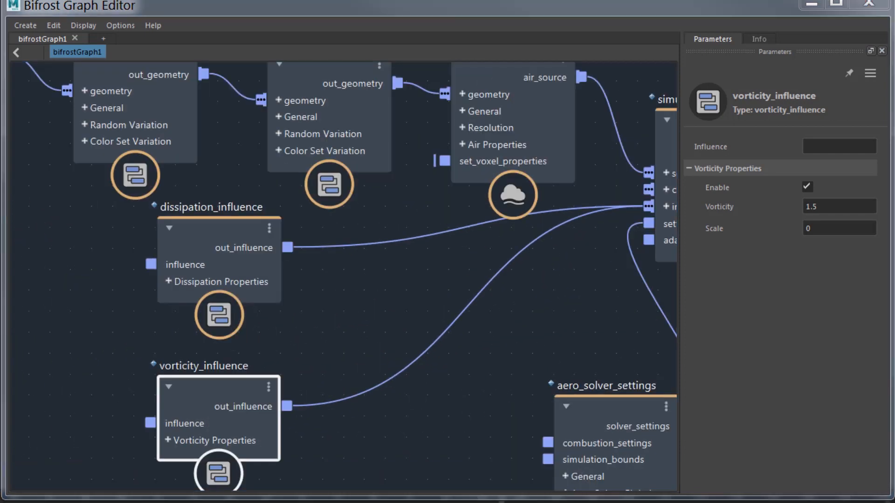
{"action": "left_click_drag", "start_coordinate": [155, 361], "coordinate": [155, 346]}
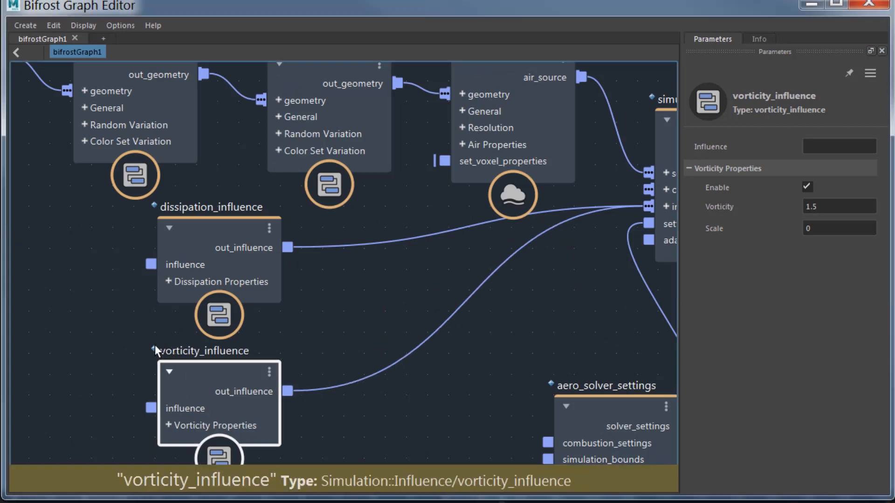
{"action": "middle_click_drag", "start_coordinate": [108, 349], "coordinate": [155, 287], "text": "alt"}
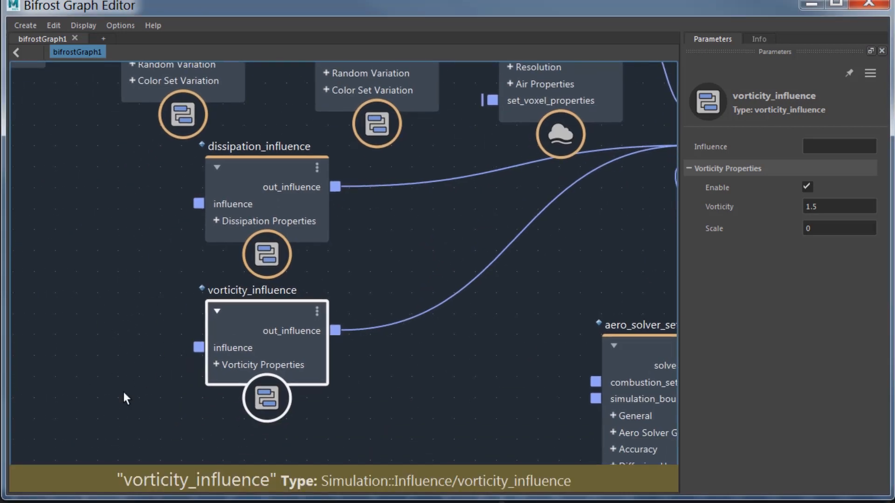
Move vary_source_density and vary_source_temperature slightly up and toward sphere_emitter.
{"action": "middle_click_drag", "start_coordinate": [114, 332], "coordinate": [211, 350], "text": "alt"}
{"action": "left_click_drag", "start_coordinate": [301, 170], "coordinate": [285, 154]}
{"action": "left_click_drag", "start_coordinate": [520, 185], "coordinate": [497, 163]}
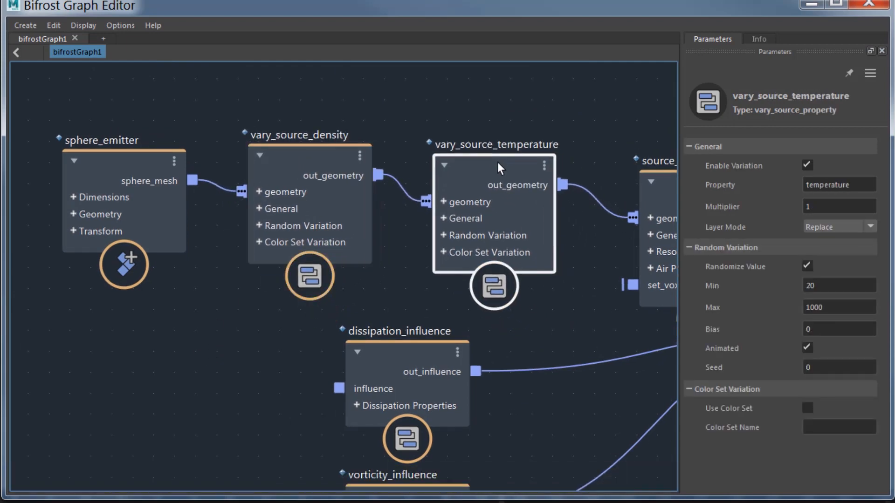
Nudge vorticity_influence and add a modulate_influence node from the simulation influence nodes in the empty area before it.
{"action": "middle_click_drag", "start_coordinate": [236, 426], "coordinate": [277, 305], "text": "alt"}
{"action": "middle_click_drag", "start_coordinate": [272, 392], "coordinate": [270, 347], "text": "alt"}
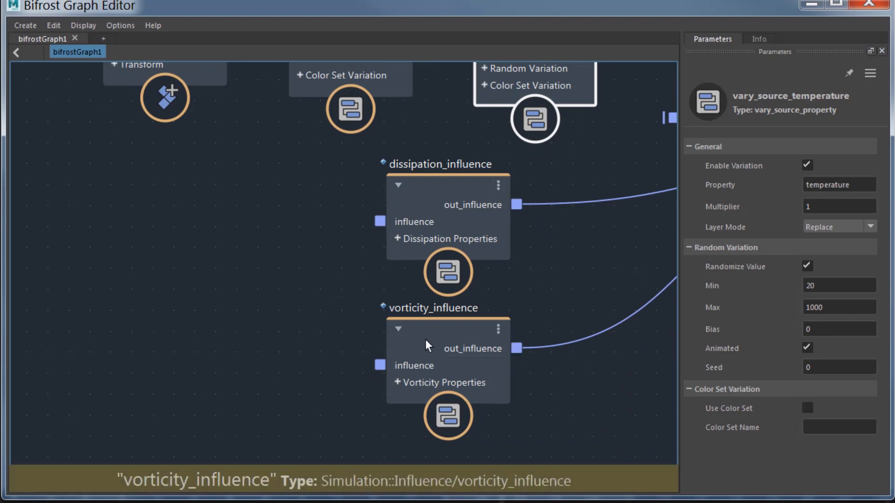
{"action": "left_click_drag", "start_coordinate": [443, 327], "coordinate": [440, 332]}
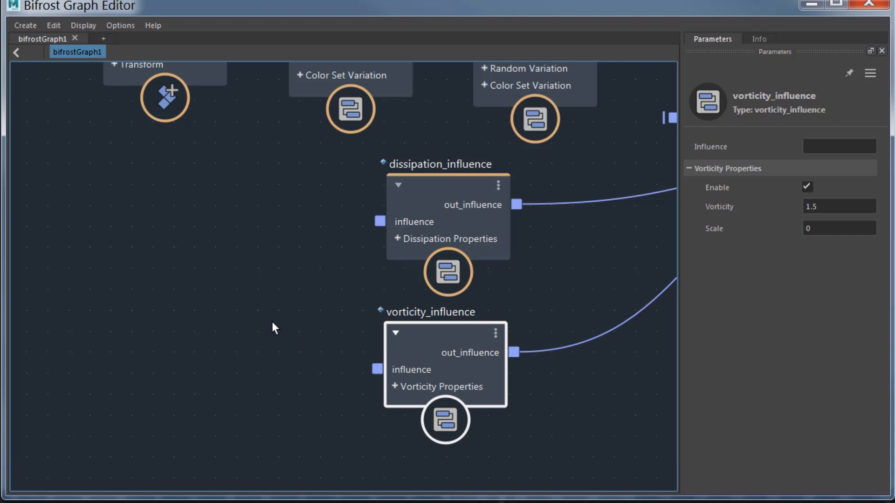
{"action": "left_click", "coordinate": [235, 298]}
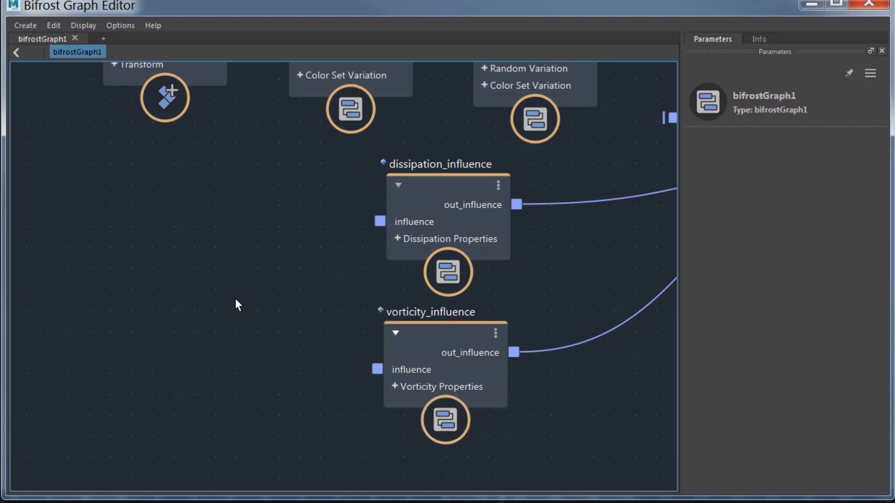
{"action": "key", "text": "Tab"}
{"action": "mouse_move", "coordinate": [314, 377]}
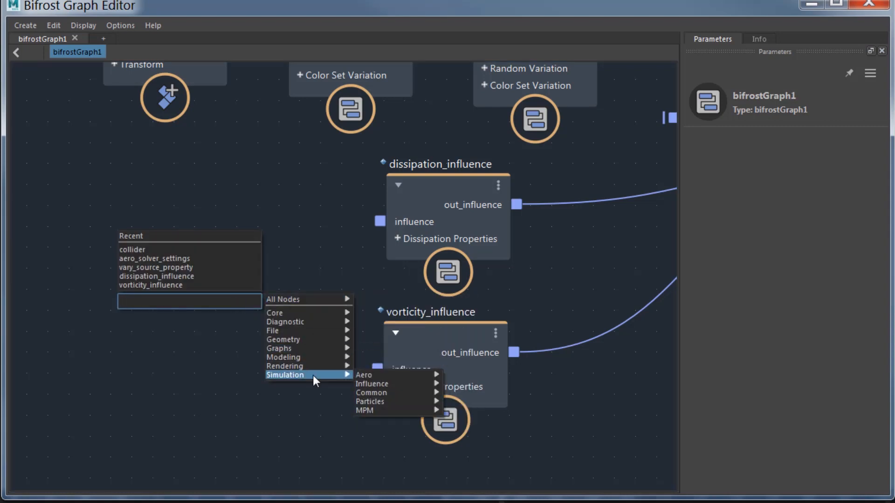
{"action": "mouse_move", "coordinate": [379, 382]}
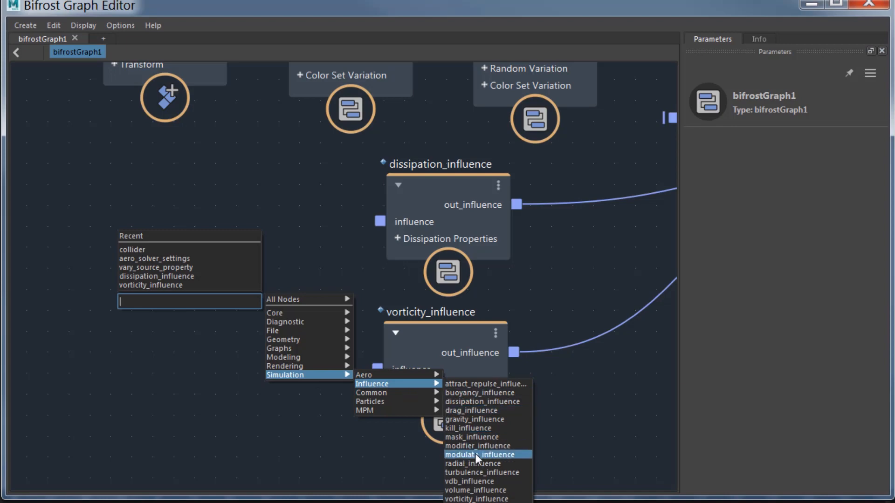
{"action": "key", "text": "Return"}
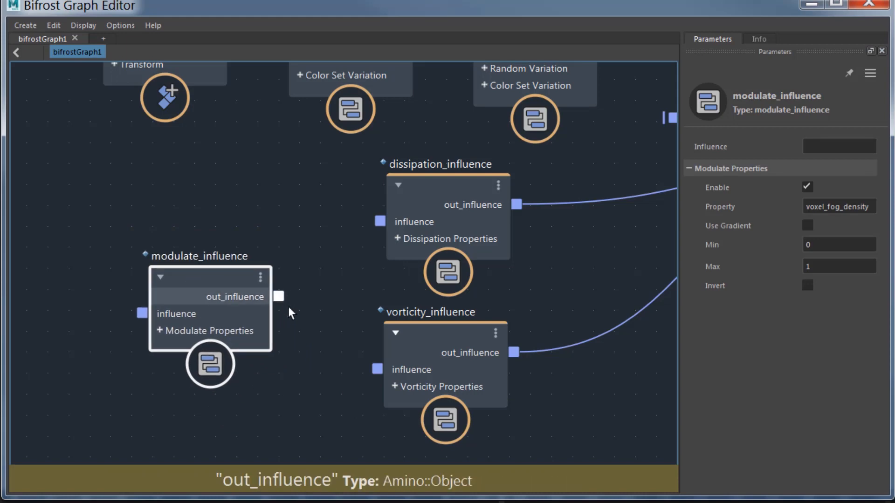
Connect modulate_influence's out_influence to vorticity_influence's influence port and set its Min to 0.25.
{"action": "left_click_drag", "start_coordinate": [279, 297], "coordinate": [377, 369]}
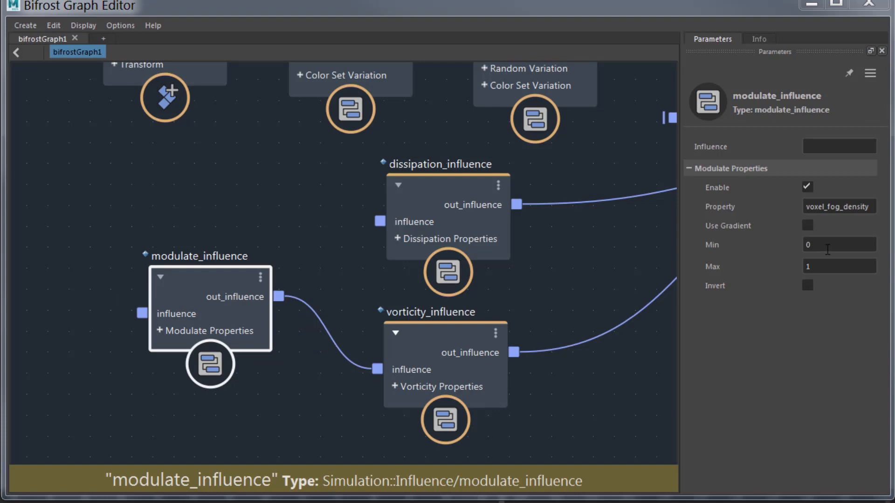
{"action": "left_click_drag", "start_coordinate": [826, 246], "coordinate": [746, 242]}
{"action": "type", "text": ".25"}
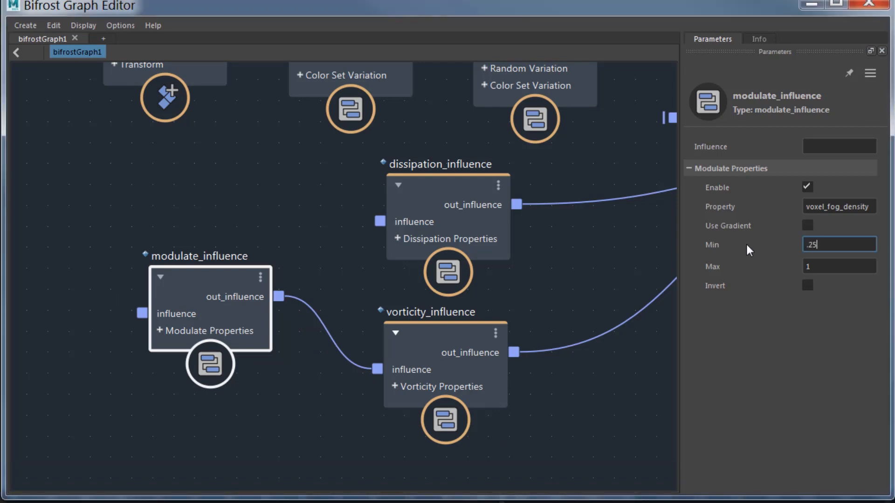
{"action": "key", "text": "Return"}
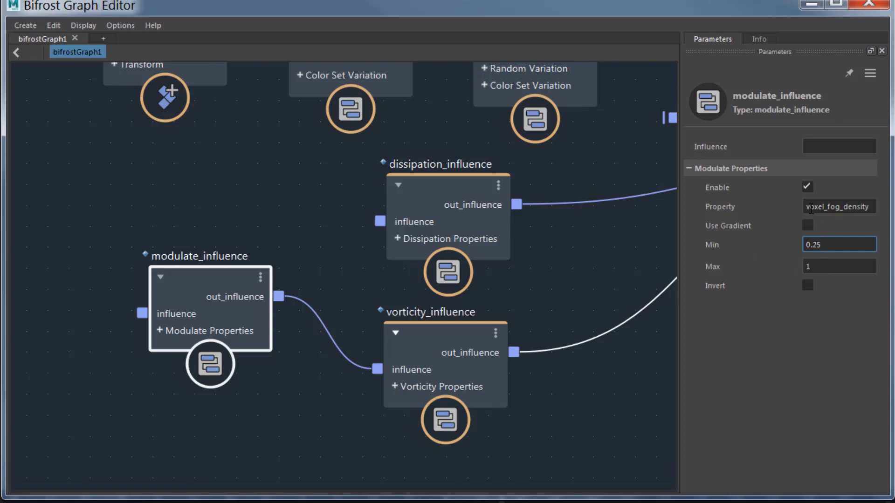
{"action": "left_click_drag", "start_coordinate": [807, 206], "coordinate": [881, 219]}
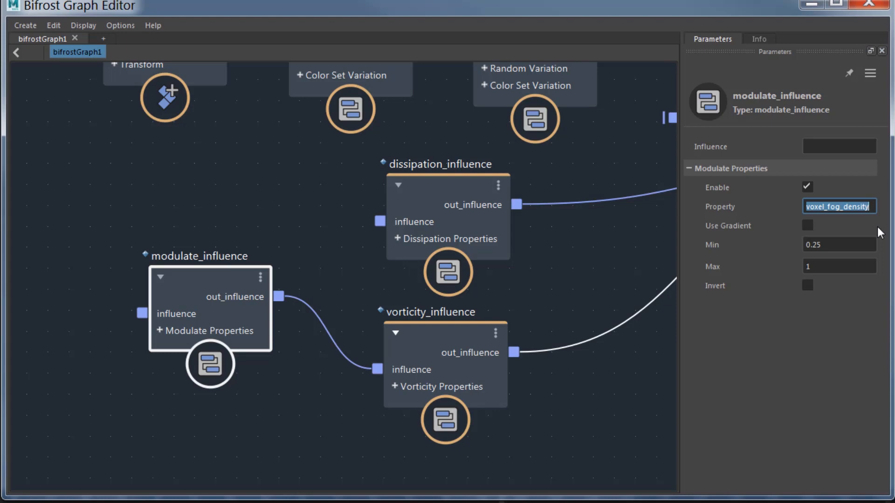
Add a wind_influence node from the simulation influence nodes beside vorticity_influence.
{"action": "middle_click_drag", "start_coordinate": [517, 376], "coordinate": [444, 332]}
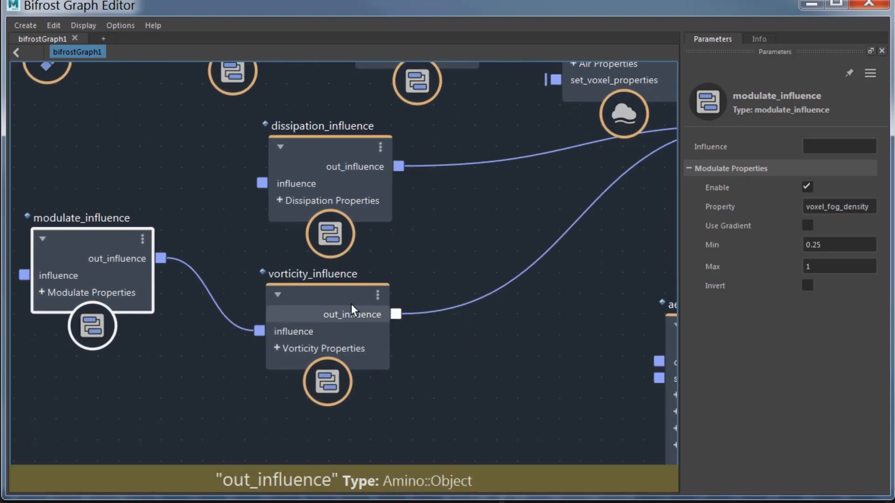
{"action": "left_click", "coordinate": [335, 296]}
{"action": "left_click", "coordinate": [460, 363]}
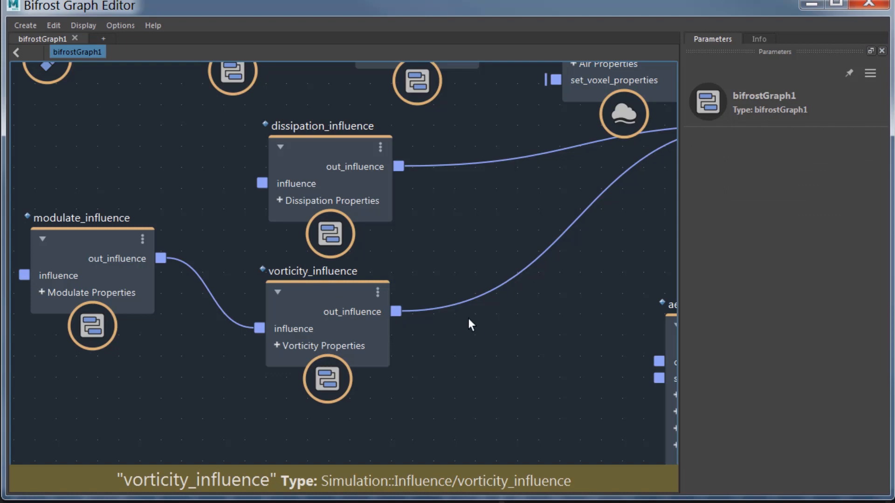
{"action": "key", "text": "Tab"}
{"action": "mouse_move", "coordinate": [520, 397]}
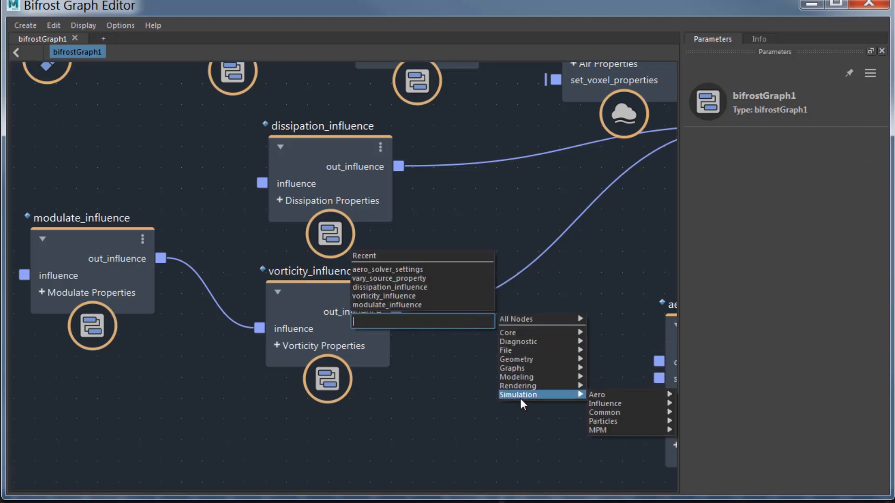
{"action": "mouse_move", "coordinate": [594, 406]}
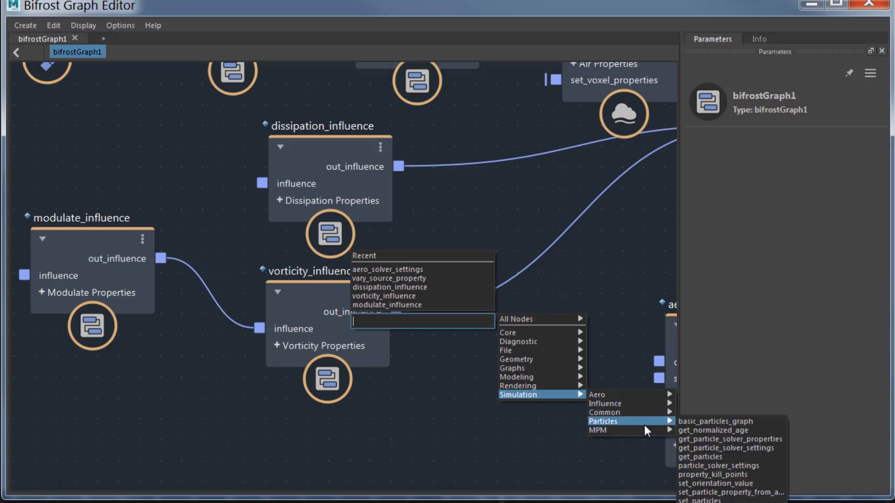
{"action": "mouse_move", "coordinate": [638, 404]}
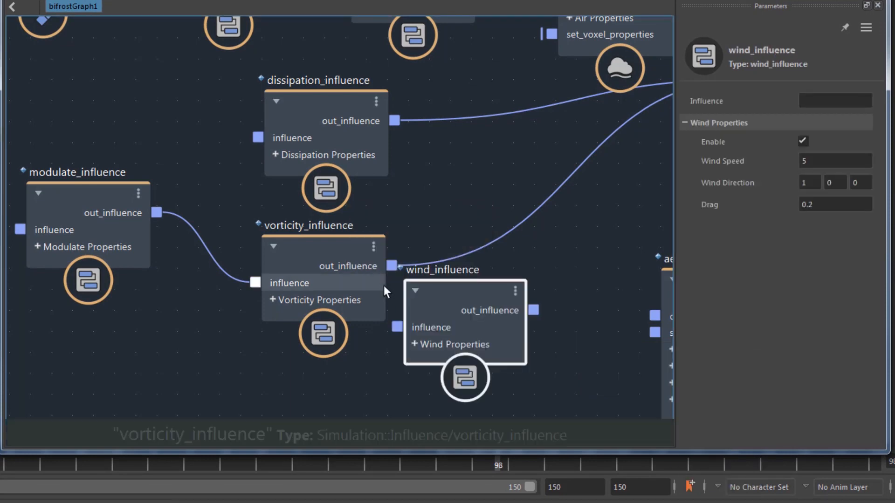
Stack the dissipation, vorticity and wind nodes in a column beside modulate_influence and connect wind_influence's out_influence to simulate_aero's influences port.
{"action": "left_click_drag", "start_coordinate": [428, 328], "coordinate": [297, 388]}
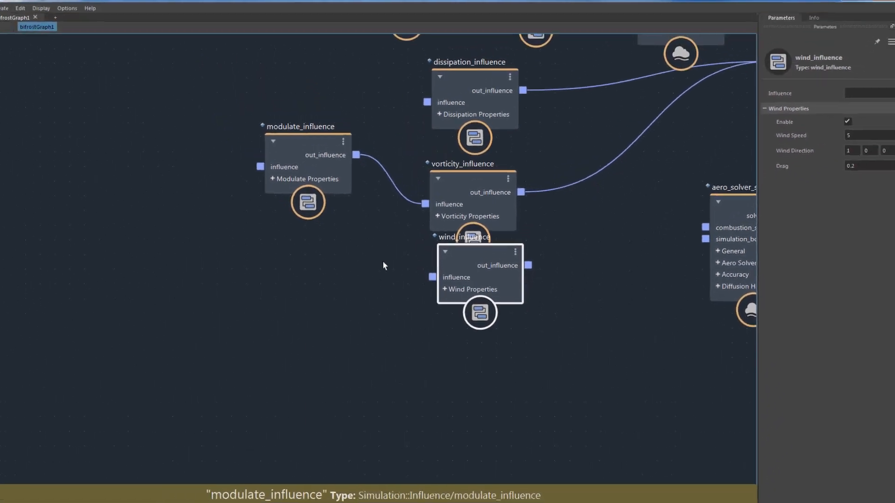
{"action": "left_click_drag", "start_coordinate": [186, 254], "coordinate": [107, 255]}
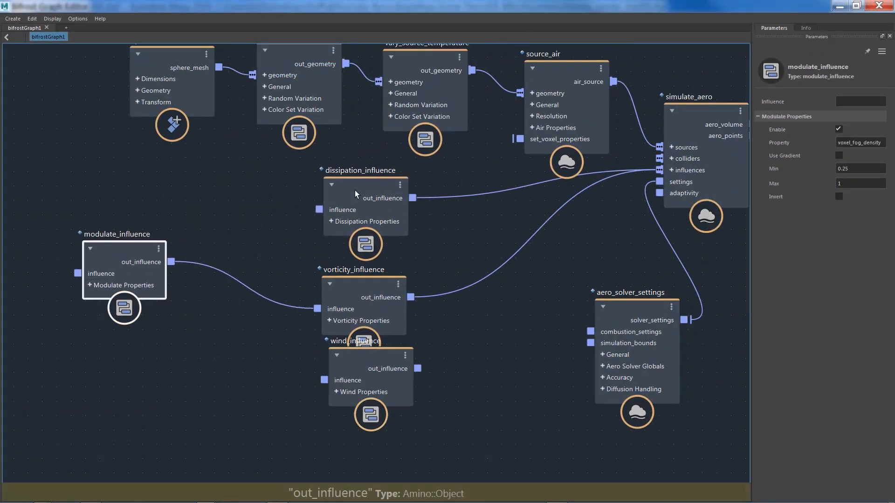
{"action": "left_click_drag", "start_coordinate": [354, 190], "coordinate": [278, 188]}
{"action": "left_click_drag", "start_coordinate": [353, 305], "coordinate": [280, 305]}
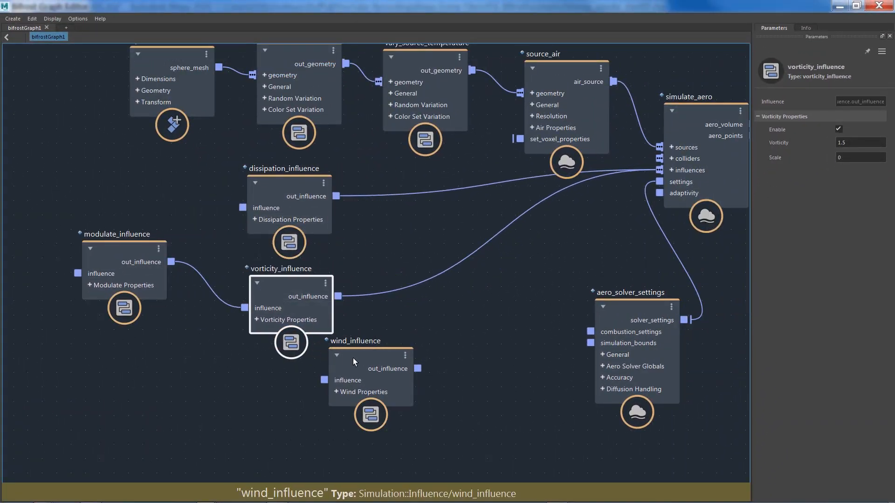
{"action": "left_click_drag", "start_coordinate": [356, 358], "coordinate": [275, 381]}
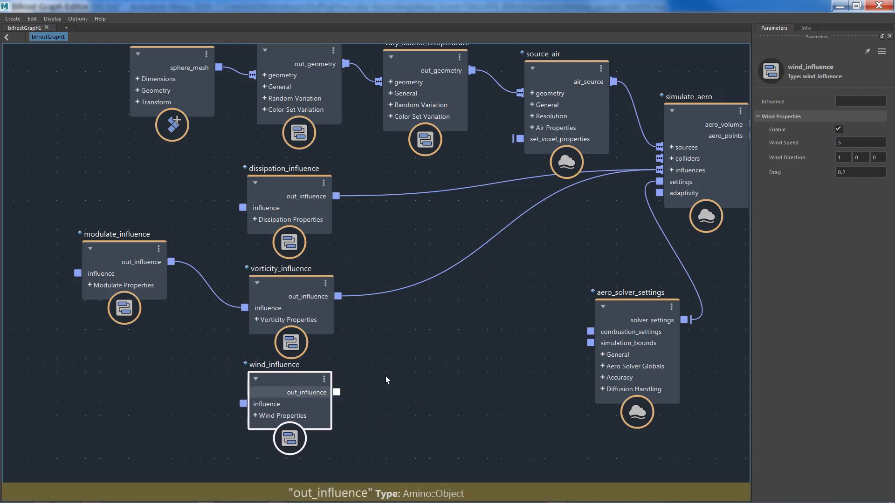
{"action": "left_click_drag", "start_coordinate": [337, 392], "coordinate": [658, 168]}
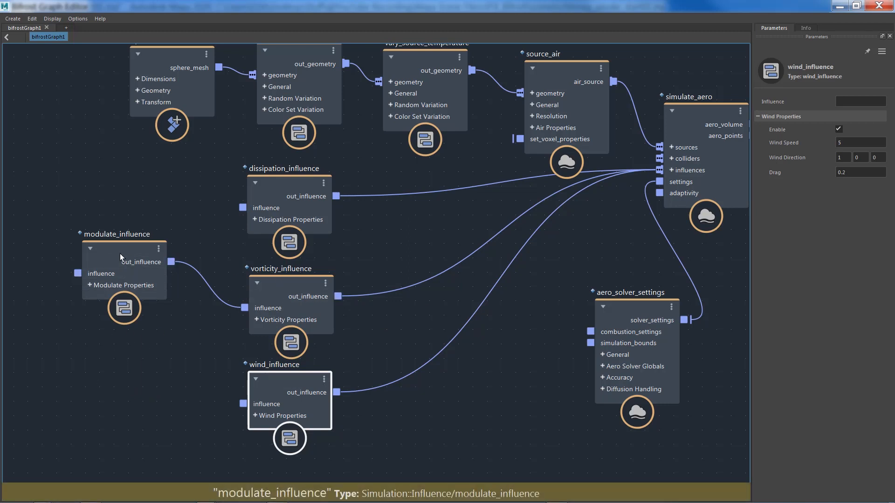
Add a second modulate_influence node below the first and connect its out_influence to wind_influence's influence port.
{"action": "left_click_drag", "start_coordinate": [115, 256], "coordinate": [123, 267]}
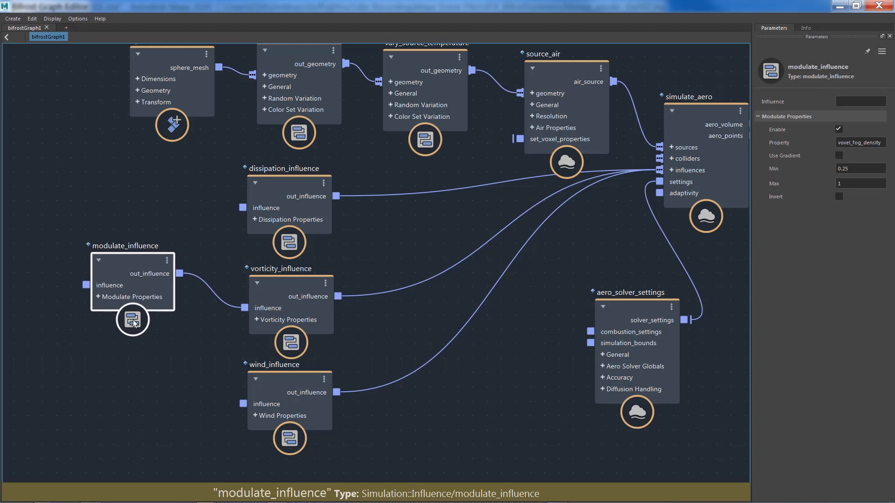
{"action": "left_click", "coordinate": [116, 344]}
{"action": "key", "text": "Tab"}
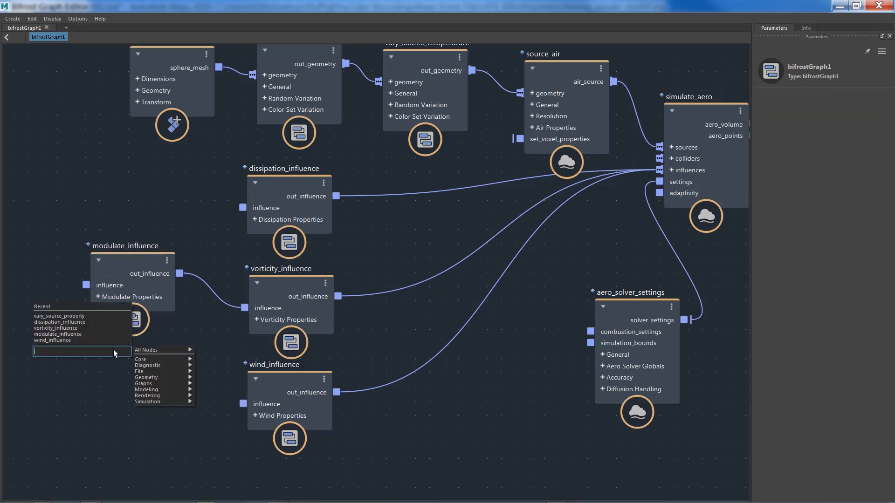
{"action": "mouse_move", "coordinate": [183, 400]}
{"action": "mouse_move", "coordinate": [208, 409]}
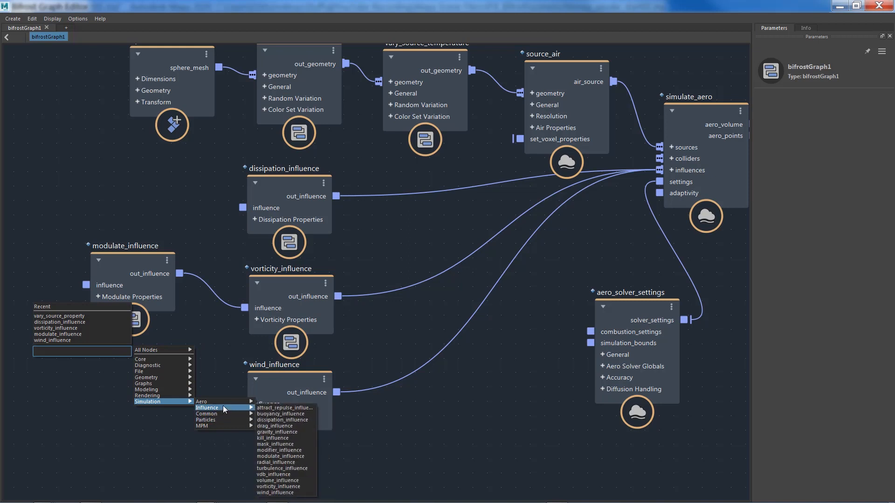
{"action": "mouse_move", "coordinate": [235, 404]}
{"action": "key", "text": "Return"}
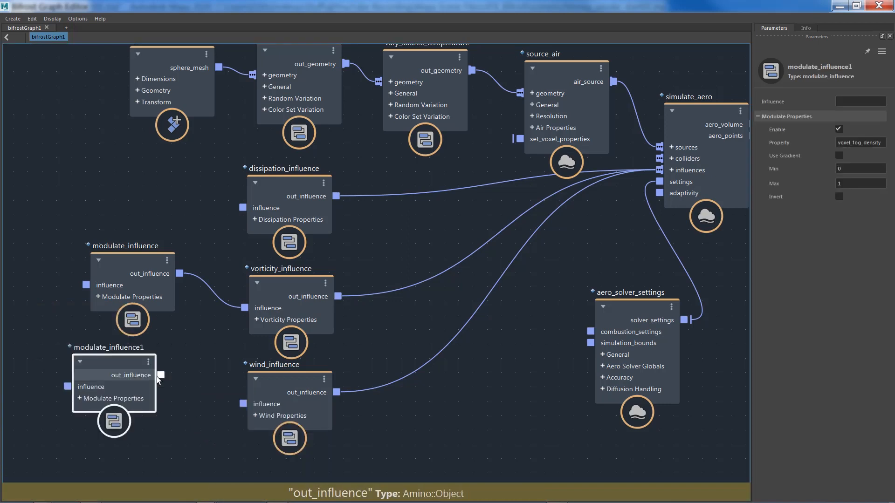
{"action": "left_click_drag", "start_coordinate": [157, 377], "coordinate": [242, 404]}
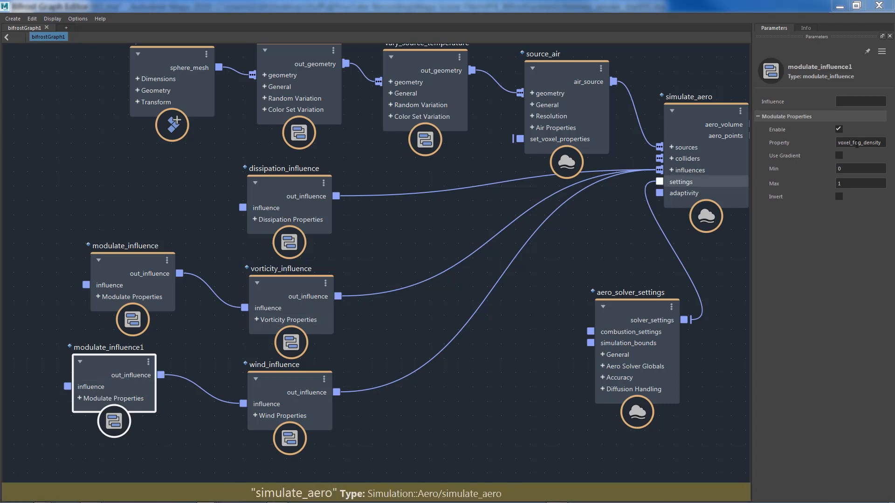
Open wind_influence's Wind Speed value for editing.
{"action": "left_click", "coordinate": [284, 380]}
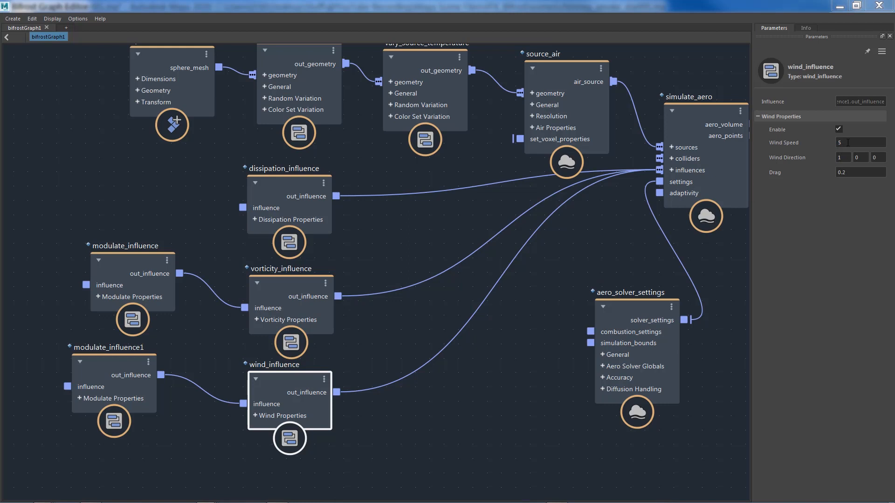
{"action": "left_click", "coordinate": [848, 143]}
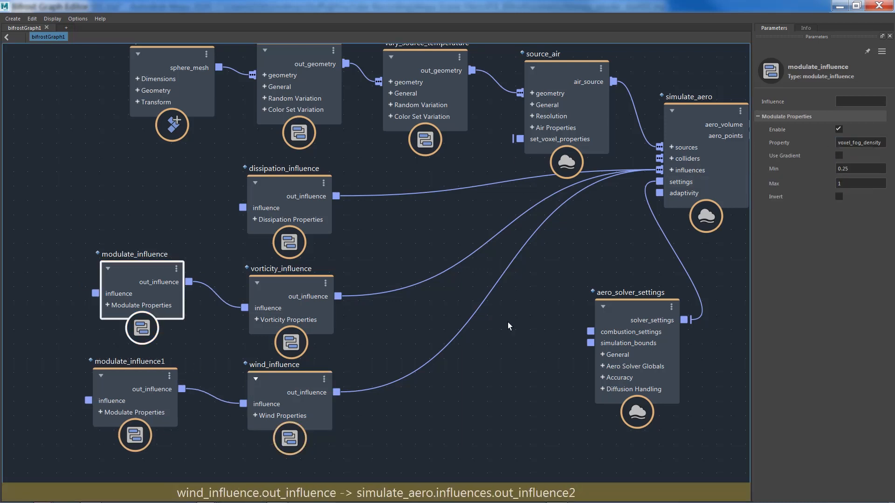
Create a backdrop around modulate_influence and enlarge it to cover the neighbouring influence and modulate nodes.
{"action": "middle_click_drag", "start_coordinate": [471, 326], "coordinate": [486, 297], "text": "alt"}
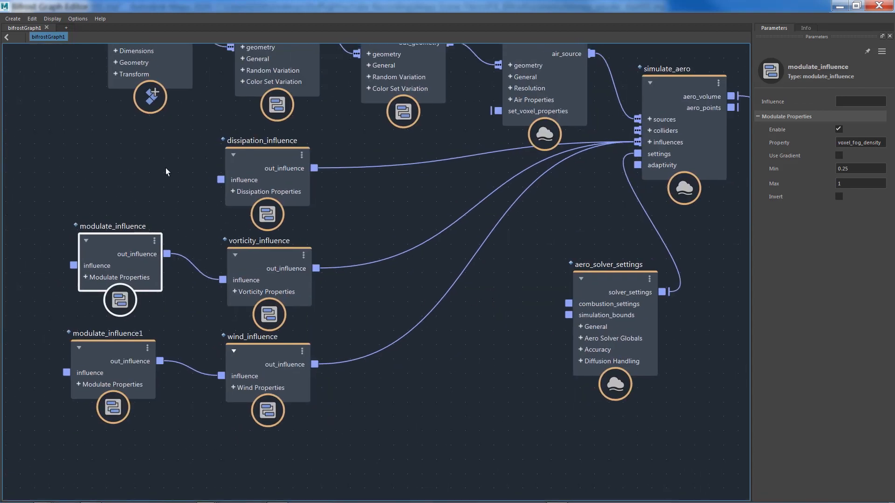
{"action": "right_click", "coordinate": [137, 155]}
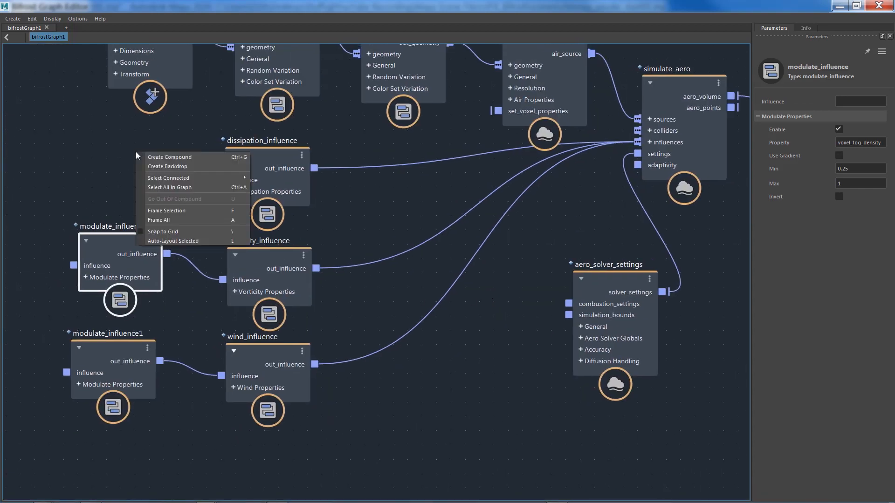
{"action": "left_click", "coordinate": [155, 167]}
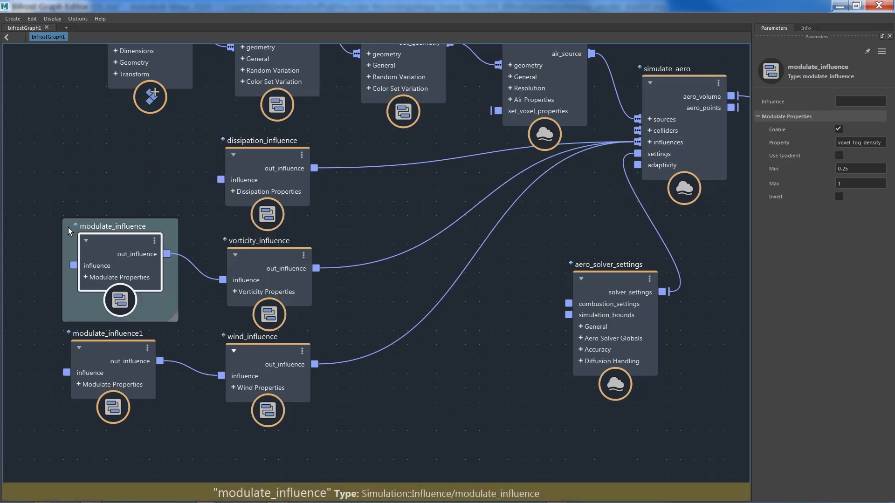
{"action": "left_click_drag", "start_coordinate": [69, 231], "coordinate": [43, 187]}
{"action": "left_click_drag", "start_coordinate": [149, 275], "coordinate": [380, 460]}
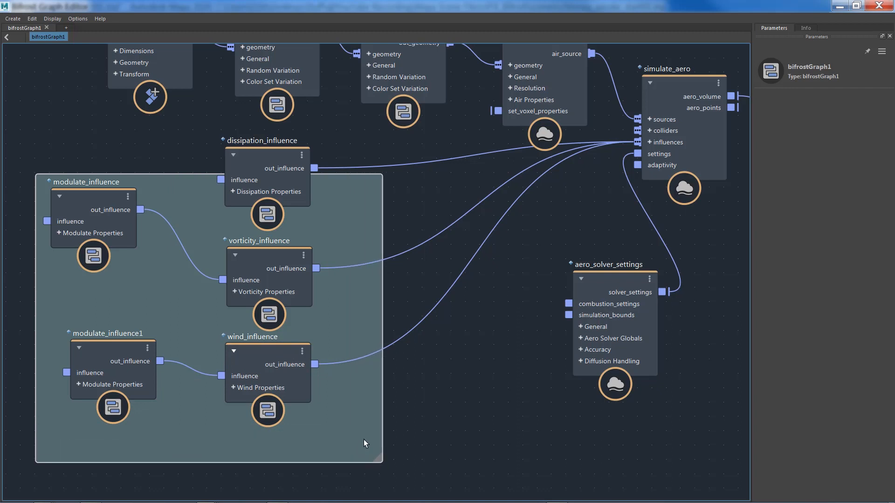
Arrange the dissipation, vorticity, wind and modulate nodes with even spacing inside the backdrop.
{"action": "middle_click_drag", "start_coordinate": [363, 440], "coordinate": [358, 432], "text": "alt"}
{"action": "left_click_drag", "start_coordinate": [257, 152], "coordinate": [258, 182]}
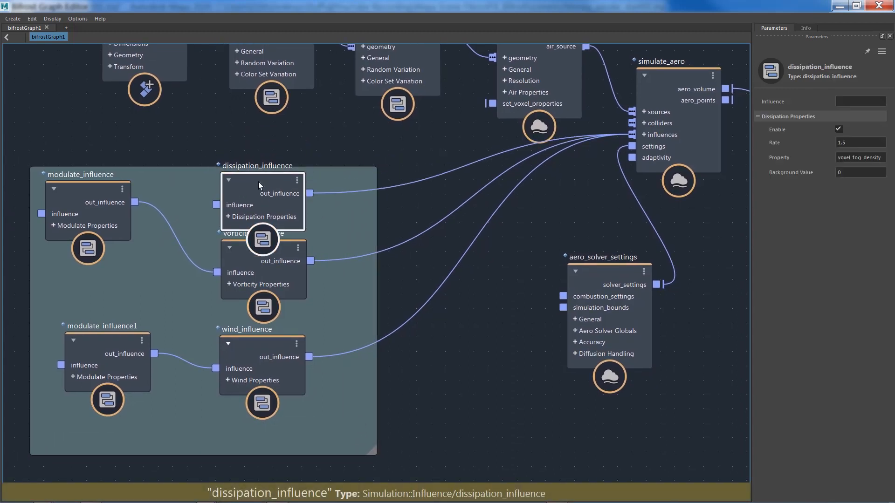
{"action": "left_click_drag", "start_coordinate": [245, 253], "coordinate": [235, 276]}
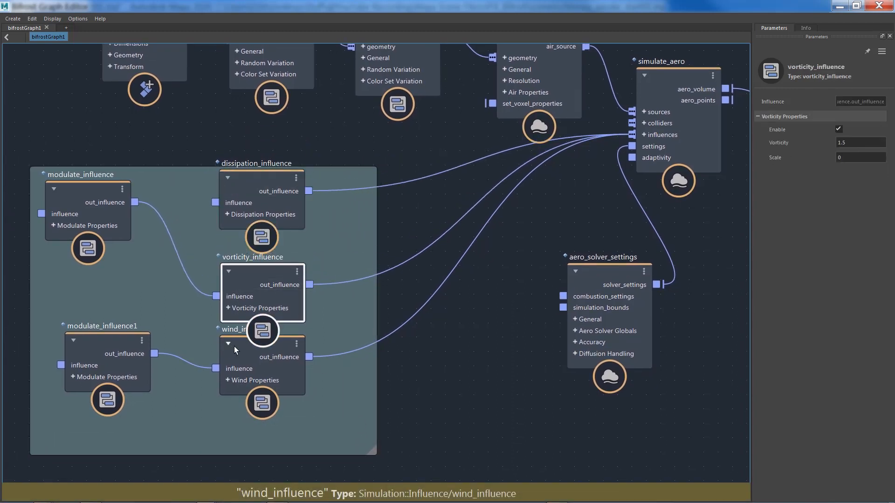
{"action": "left_click_drag", "start_coordinate": [234, 346], "coordinate": [234, 377]}
{"action": "left_click_drag", "start_coordinate": [258, 180], "coordinate": [255, 183]}
{"action": "left_click_drag", "start_coordinate": [362, 425], "coordinate": [376, 399]}
{"action": "left_click_drag", "start_coordinate": [90, 164], "coordinate": [106, 193]}
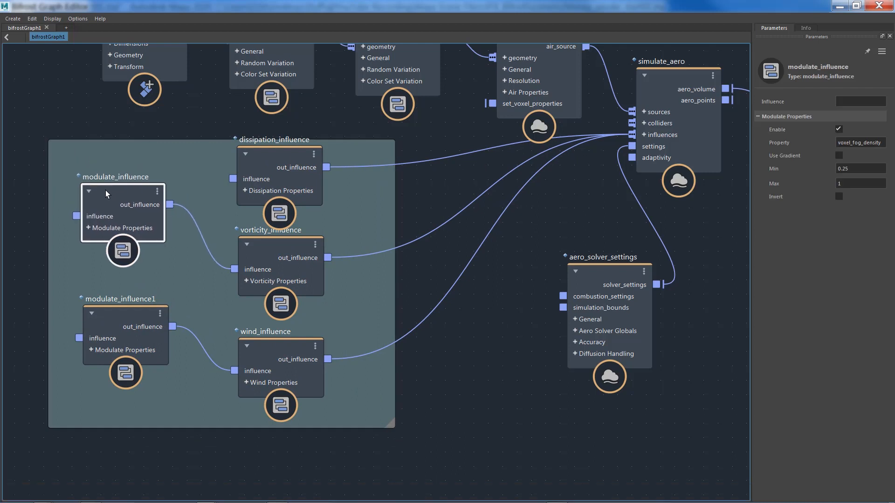
{"action": "left_click_drag", "start_coordinate": [267, 155], "coordinate": [245, 155]}
{"action": "left_click_drag", "start_coordinate": [262, 252], "coordinate": [242, 264]}
{"action": "left_click_drag", "start_coordinate": [271, 352], "coordinate": [247, 356]}
Label the backdrop around the influence nodes INFLUENCE.
{"action": "scroll", "coordinate": [253, 326], "scroll_direction": "down", "scroll_amount": 2}
{"action": "scroll", "coordinate": [256, 323], "scroll_direction": "down", "scroll_amount": 1}
{"action": "left_click", "coordinate": [141, 203]}
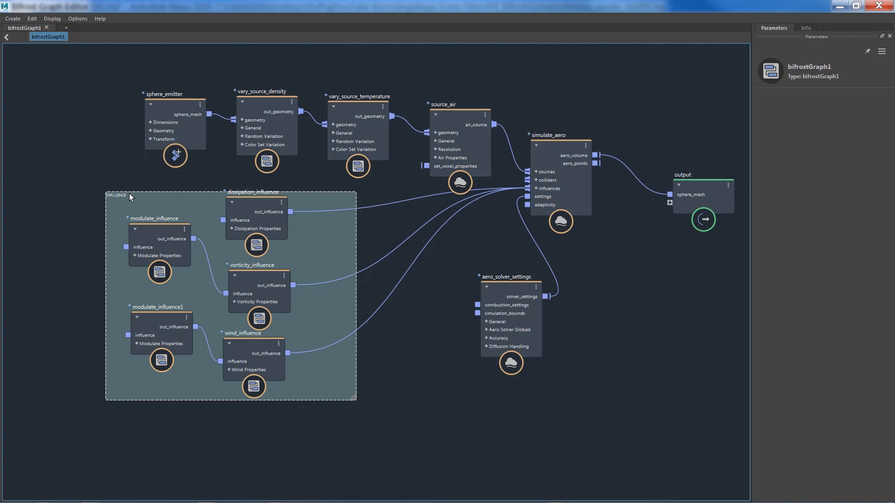
Playblast the smoke simulation from the perspective view, overwriting playblast01.mov, and close the movie after reviewing it.
{"action": "left_click", "coordinate": [838, 6]}
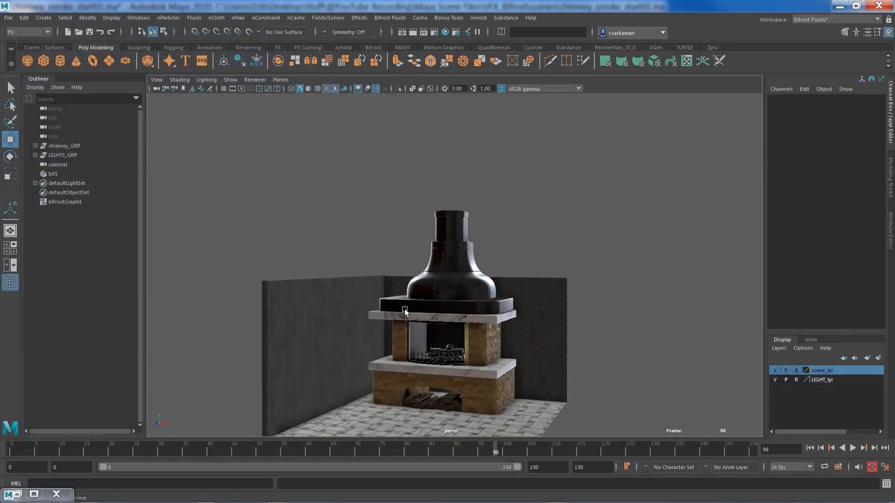
{"action": "middle_click_drag", "start_coordinate": [389, 297], "coordinate": [369, 313], "text": "alt"}
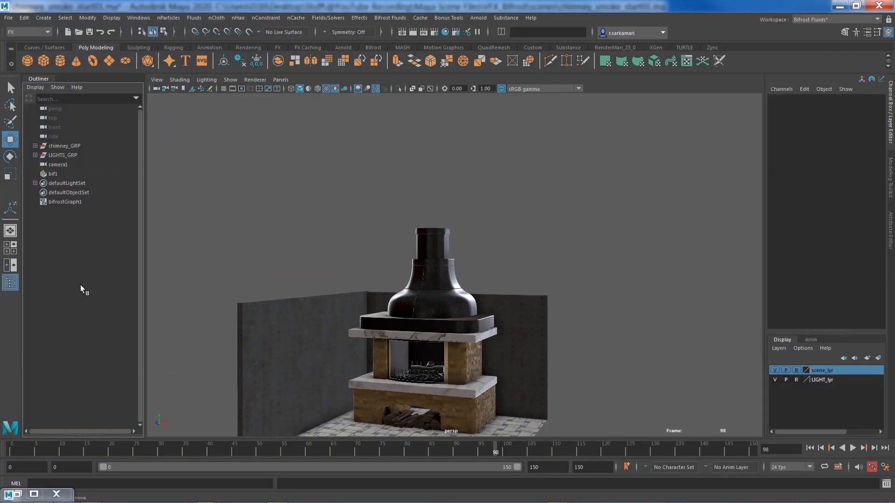
{"action": "right_click", "coordinate": [362, 453]}
{"action": "left_click", "coordinate": [386, 449]}
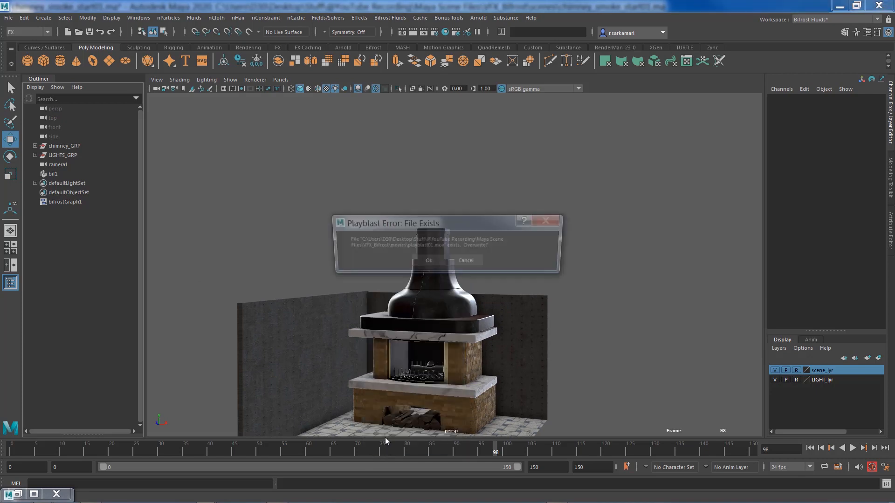
{"action": "left_click", "coordinate": [417, 261]}
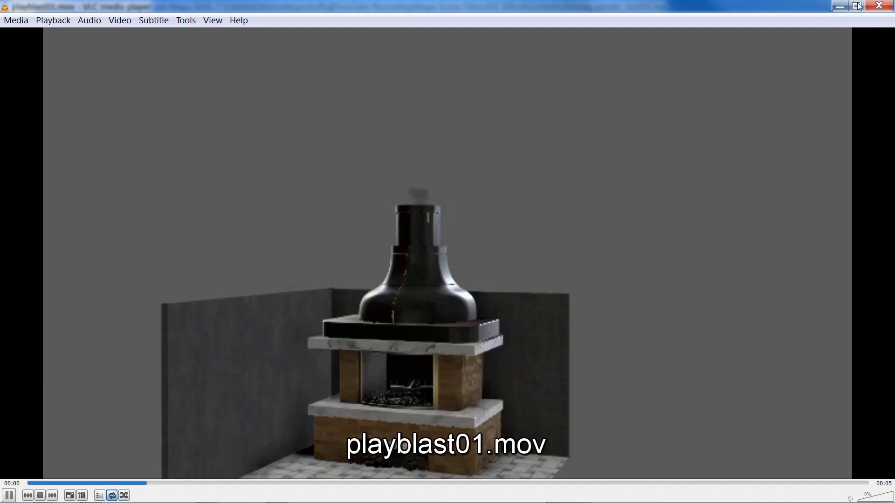
{"action": "left_click", "coordinate": [878, 10]}
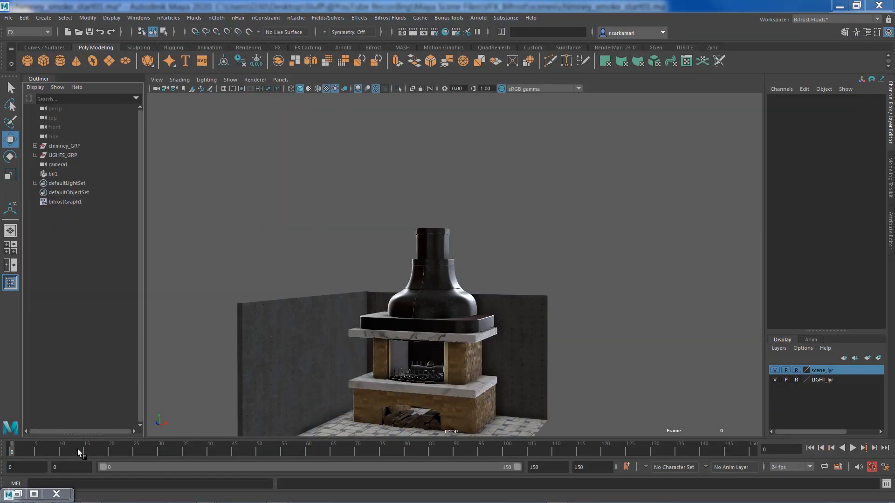
Return to the Bifrost graph and set dissipation_influence's Rate to 1.1.
{"action": "left_click", "coordinate": [19, 494]}
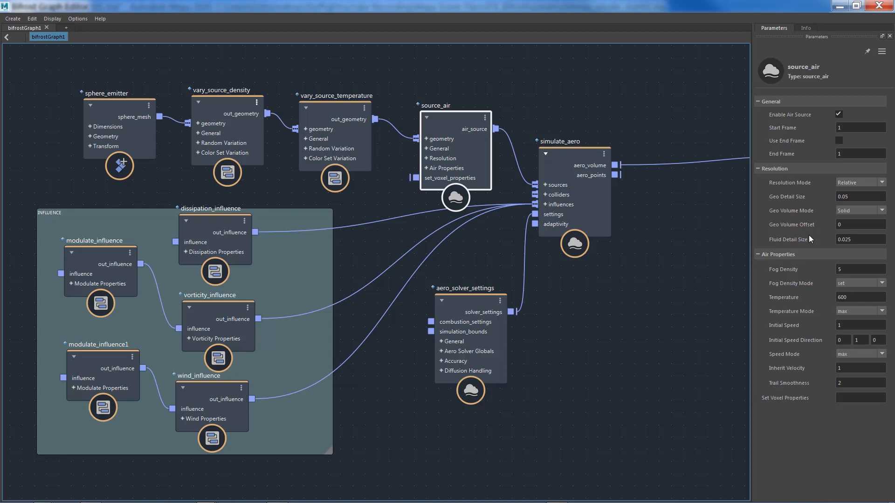
{"action": "left_click", "coordinate": [199, 226]}
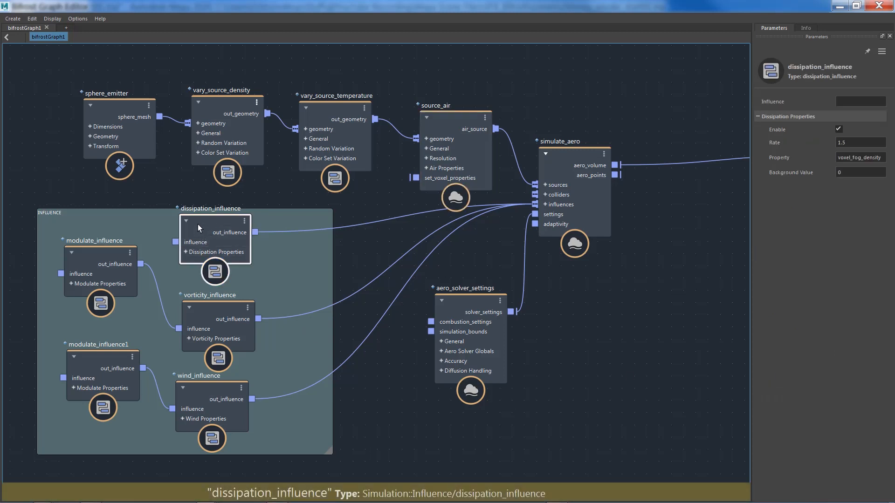
{"action": "left_click", "coordinate": [857, 142]}
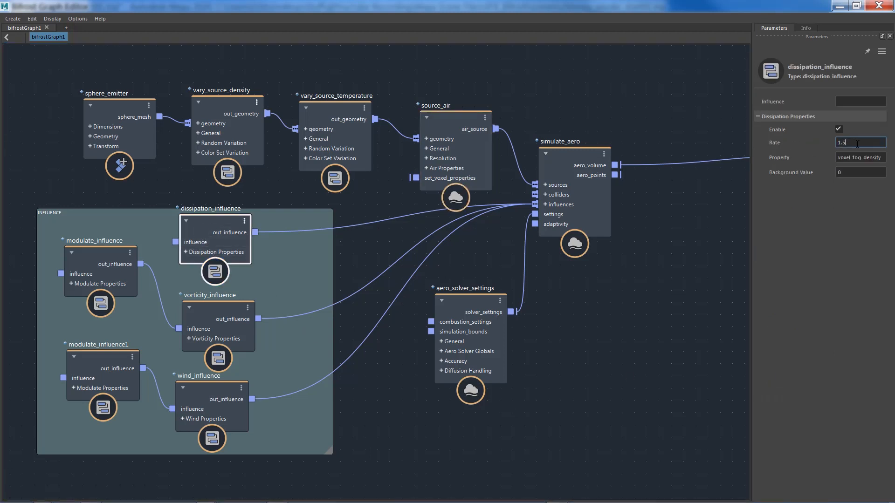
{"action": "left_click_drag", "start_coordinate": [859, 141], "coordinate": [794, 145]}
{"action": "type", "text": "1.1"}
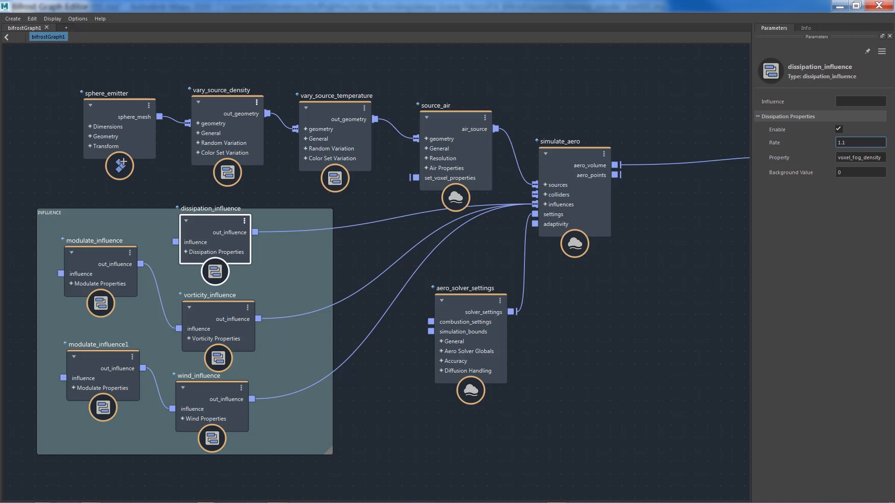
{"action": "key", "text": "Return"}
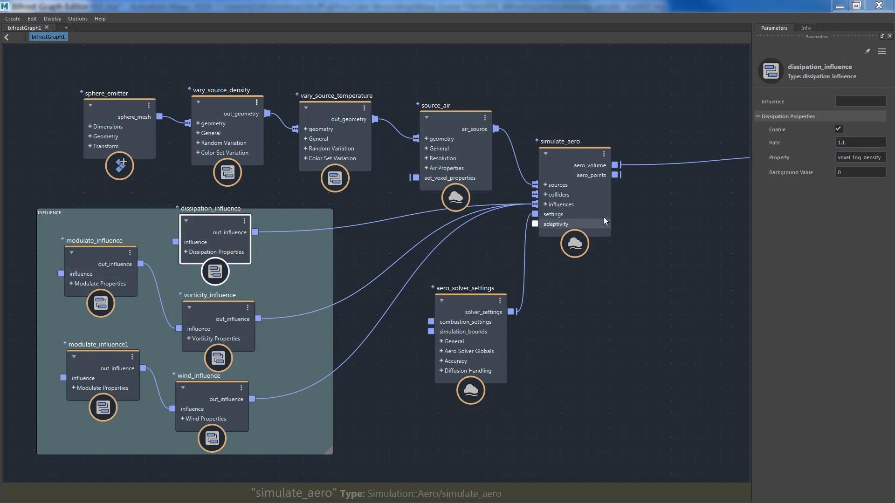
Minimize the Bifrost graph, bring up the Hypershade and enlarge its window to show the node work area and property editor.
{"action": "left_click", "coordinate": [840, 6]}
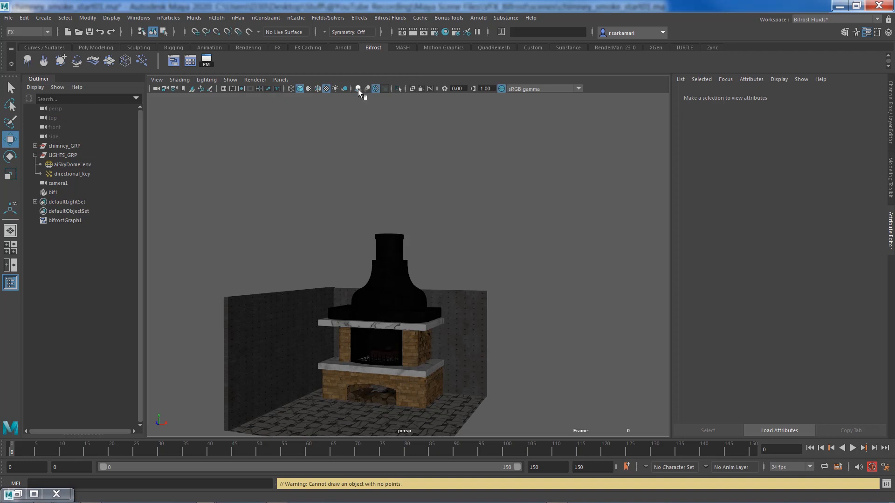
{"action": "left_click", "coordinate": [334, 88]}
{"action": "left_click", "coordinate": [334, 88]}
{"action": "left_click", "coordinate": [443, 32]}
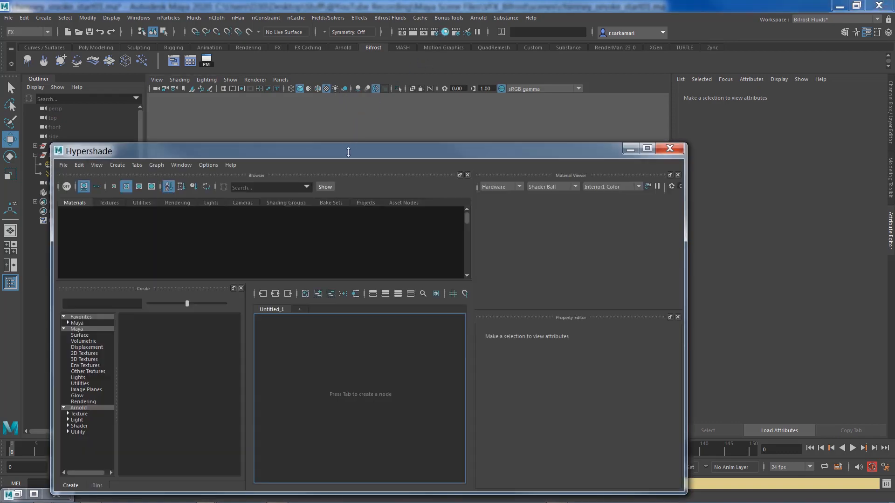
{"action": "left_click_drag", "start_coordinate": [348, 151], "coordinate": [391, 72]}
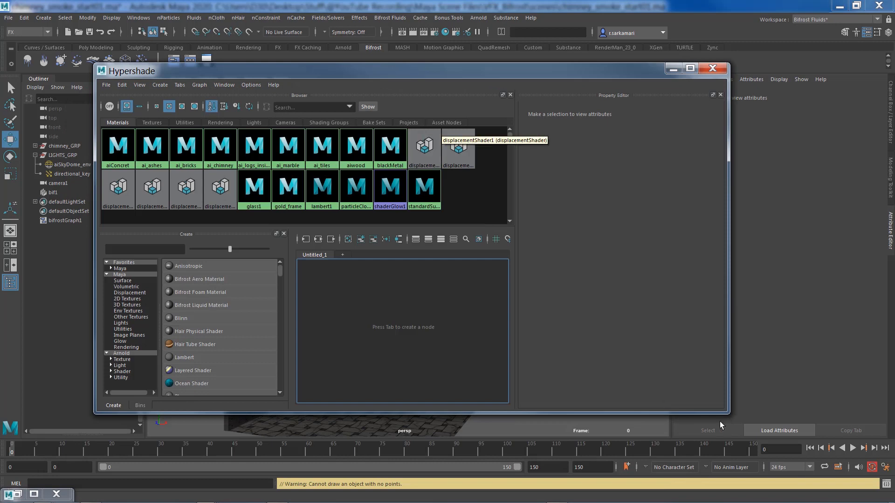
{"action": "left_click_drag", "start_coordinate": [728, 413], "coordinate": [874, 451]}
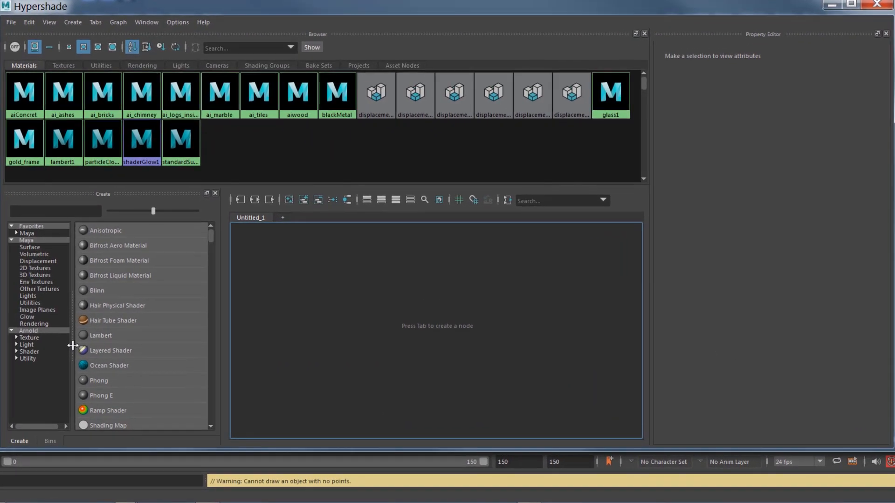
Create an Arnold aiStandardVolume shader and reposition its node in the Hypershade work area.
{"action": "left_click", "coordinate": [22, 352]}
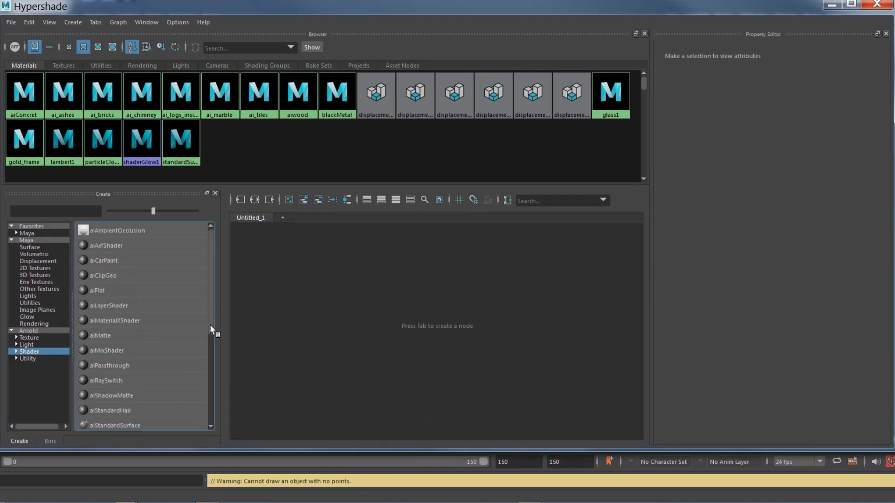
{"action": "left_click_drag", "start_coordinate": [209, 324], "coordinate": [209, 406]}
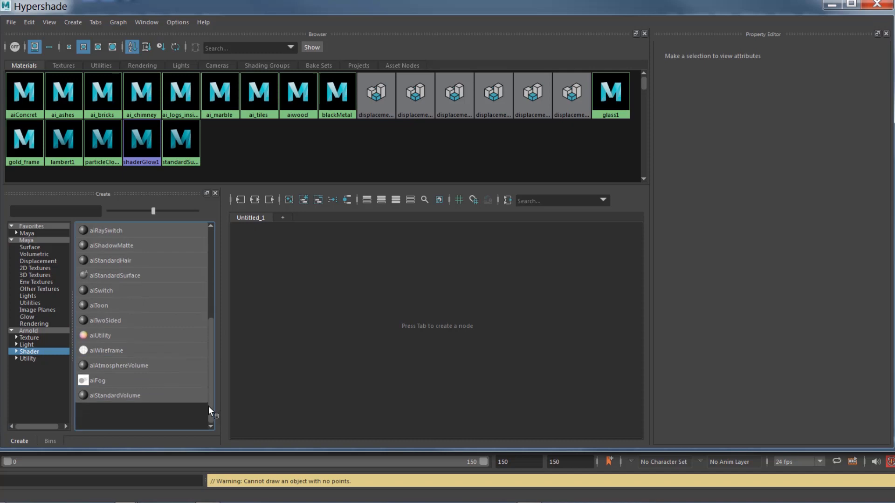
{"action": "left_click", "coordinate": [125, 396]}
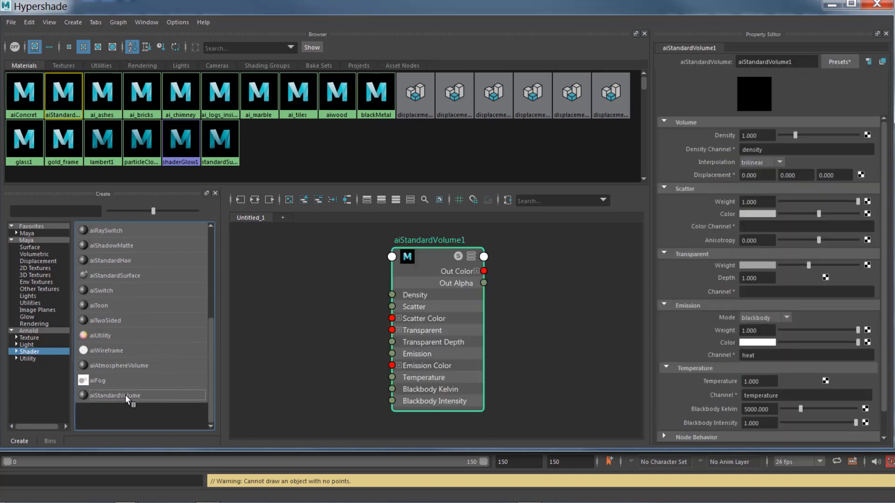
{"action": "scroll", "coordinate": [388, 255], "scroll_direction": "down", "scroll_amount": 1}
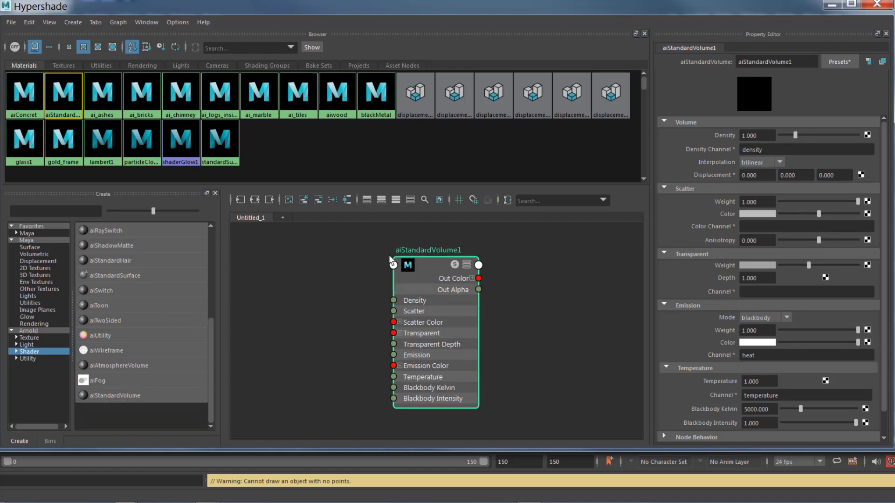
{"action": "left_click_drag", "start_coordinate": [433, 261], "coordinate": [348, 273]}
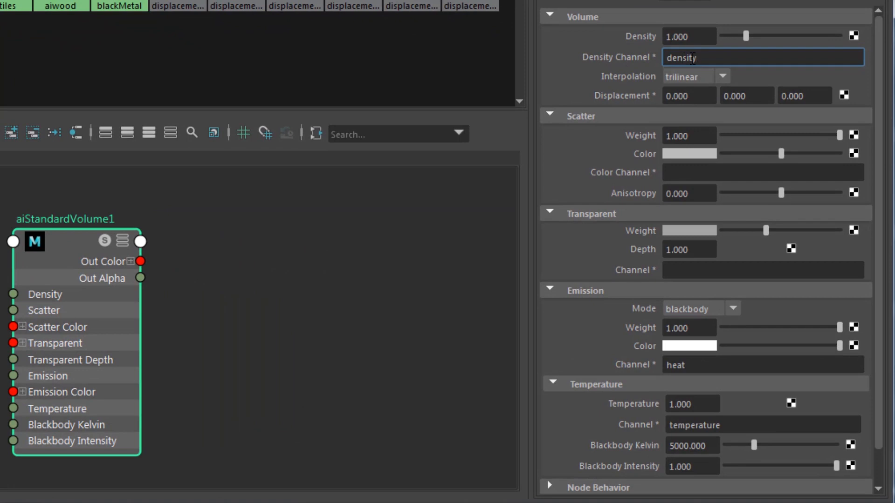
Set aiStandardVolume1's Density Channel to voxel_fog_density and its scatter colour to white.
{"action": "left_click", "coordinate": [739, 149]}
{"action": "type", "text": "voxel_fog_density"}
{"action": "key", "text": "Return"}
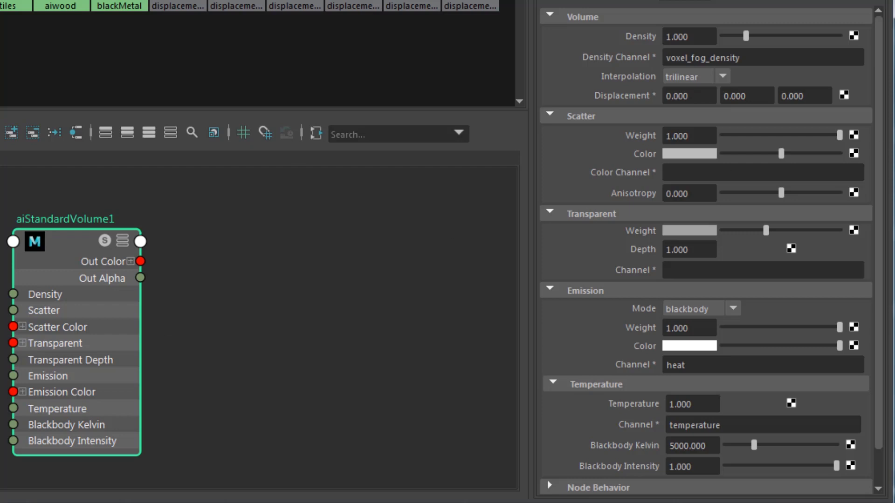
{"action": "left_click_drag", "start_coordinate": [789, 149], "coordinate": [839, 154]}
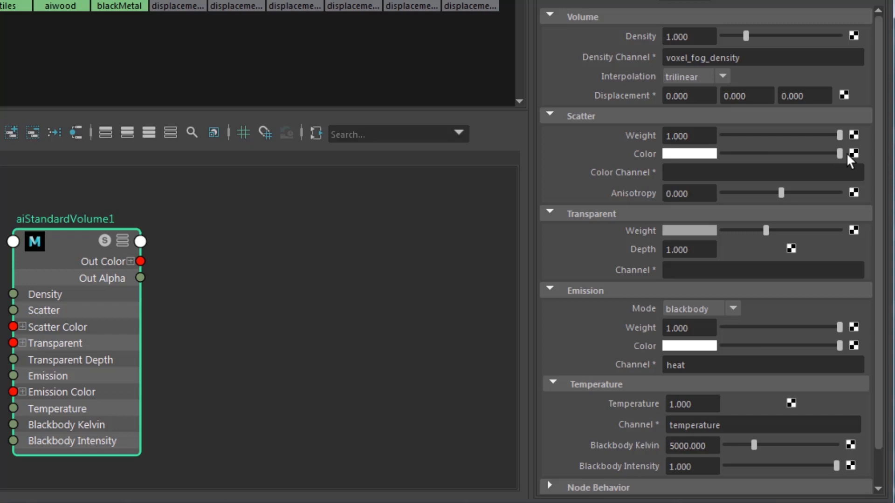
Set the brightness value of the volume shader's Transparent Weight colour to 0.5.
{"action": "scroll", "coordinate": [872, 154], "scroll_direction": "down", "scroll_amount": 2}
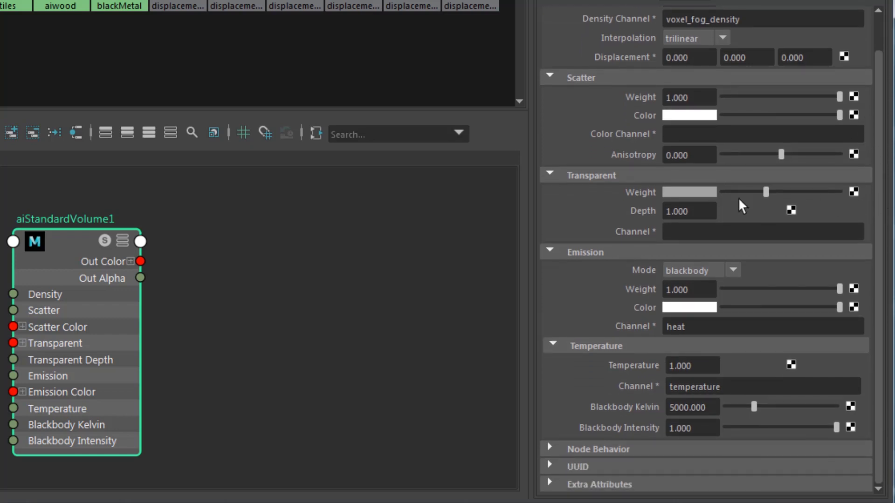
{"action": "left_click", "coordinate": [703, 196]}
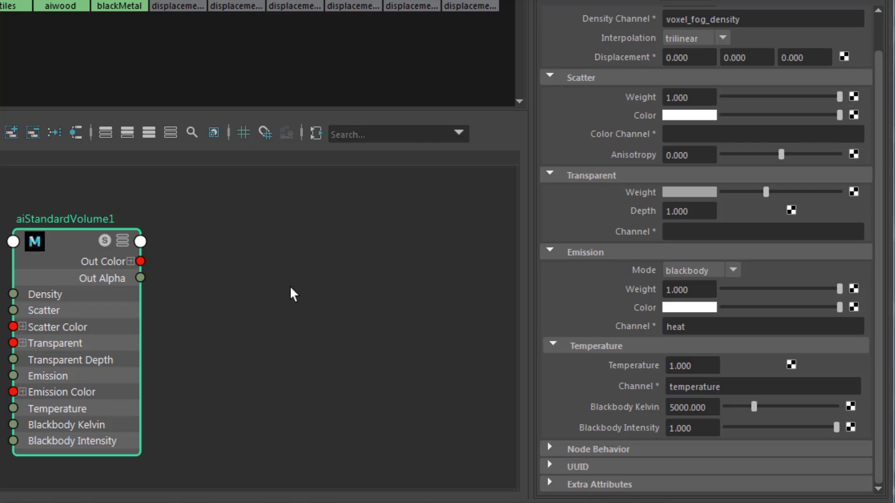
{"action": "left_click", "coordinate": [693, 193]}
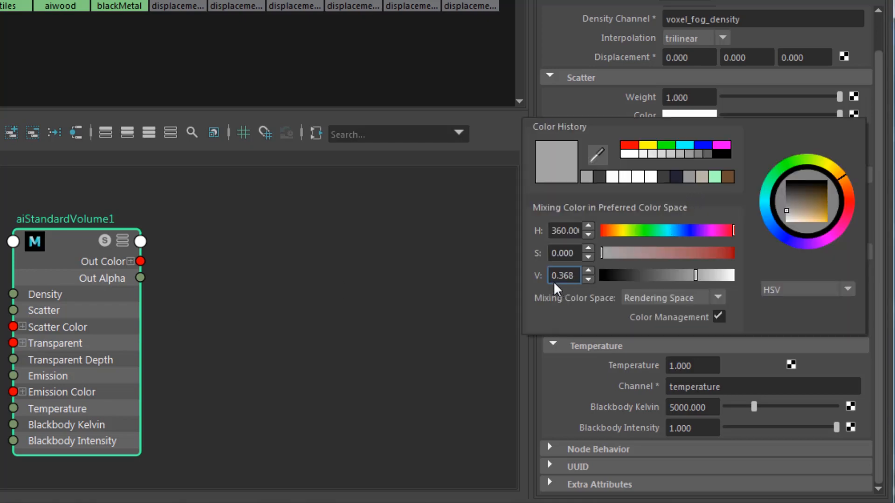
{"action": "left_click_drag", "start_coordinate": [559, 275], "coordinate": [617, 281]}
{"action": "type", "text": "5"}
{"action": "key", "text": "Return"}
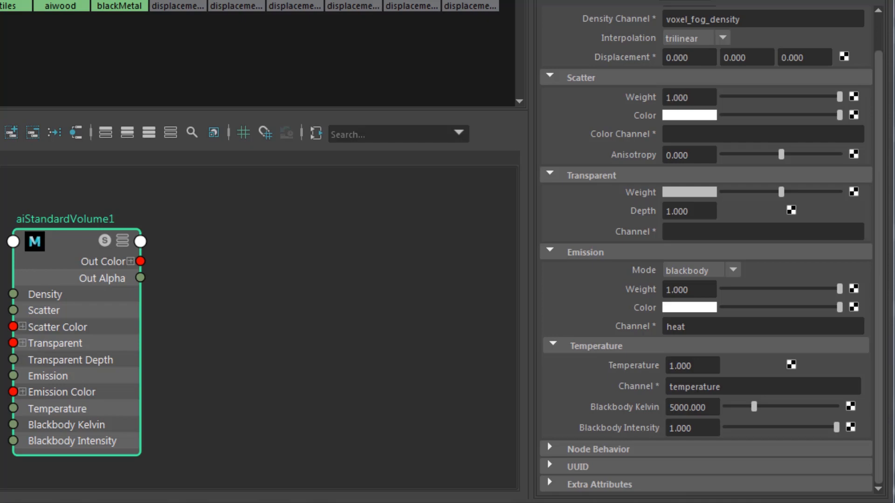
Switch the volume shader's Emission Mode to channel and give the emission a very dark, slightly desaturated blue colour.
{"action": "left_click", "coordinate": [697, 272]}
{"action": "left_click", "coordinate": [690, 304]}
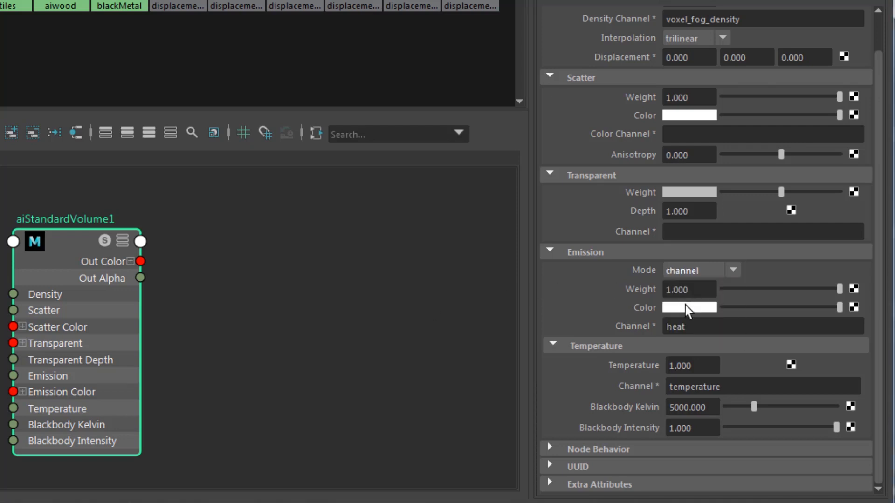
{"action": "left_click", "coordinate": [689, 307]}
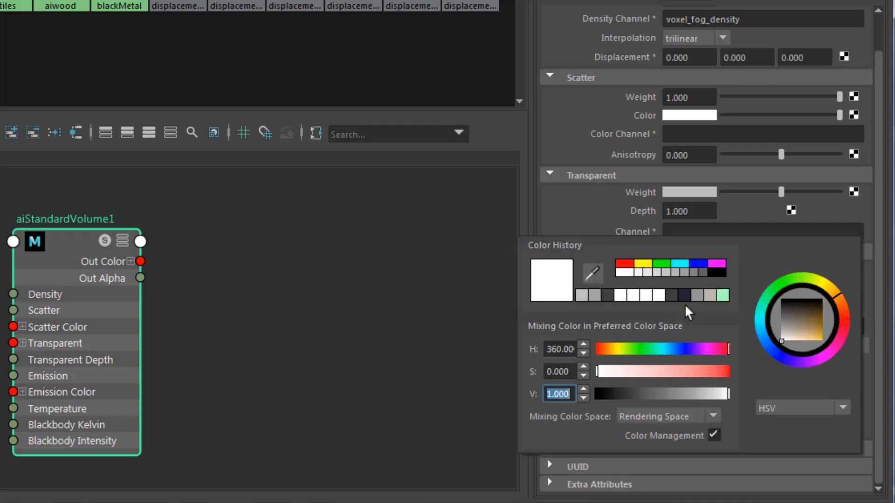
{"action": "left_click", "coordinate": [698, 264]}
{"action": "left_click", "coordinate": [621, 394]}
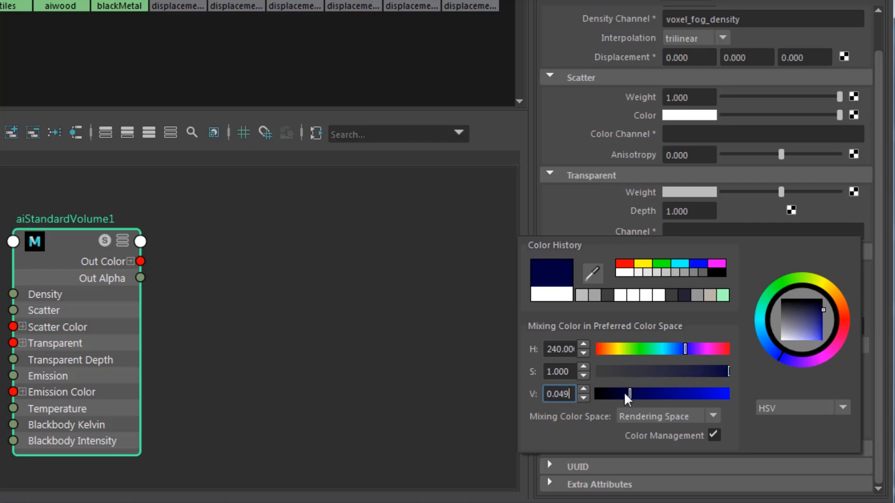
{"action": "left_click", "coordinate": [706, 371]}
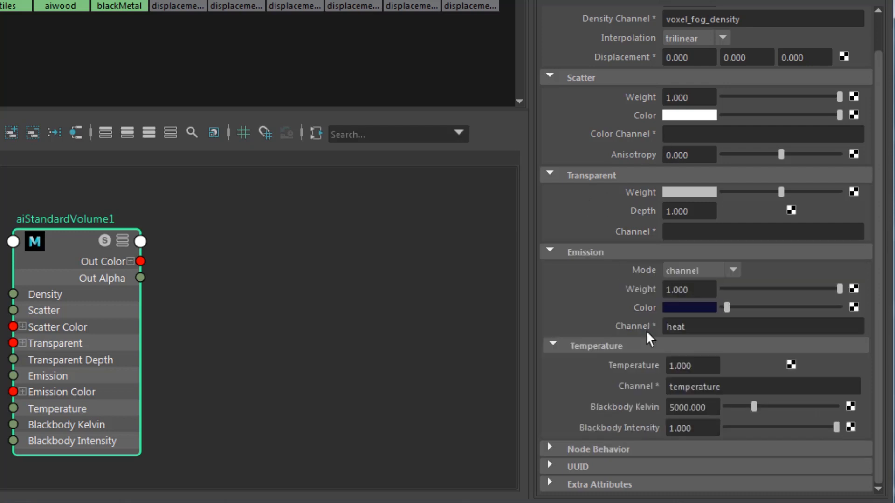
Set the volume shader's Emission Channel to voxel_fog_density.
{"action": "left_click", "coordinate": [659, 329]}
{"action": "key", "text": "ctrl+a"}
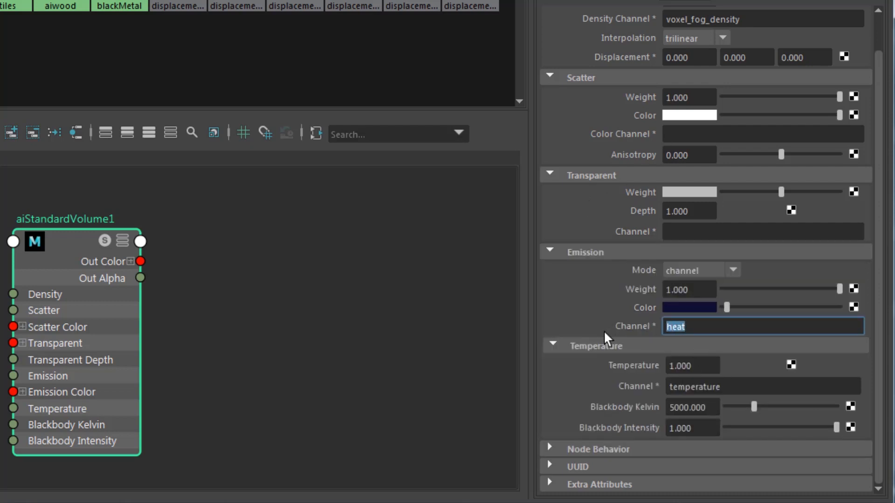
{"action": "type", "text": "voxel_fog_density"}
{"action": "key", "text": "Return"}
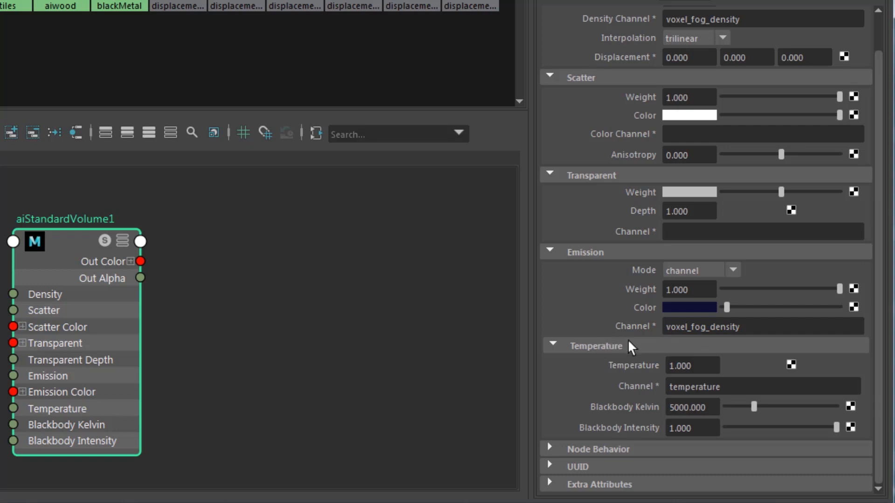
Set the volume shader's Temperature Channel to voxel_temperature.
{"action": "double_click", "coordinate": [745, 382]}
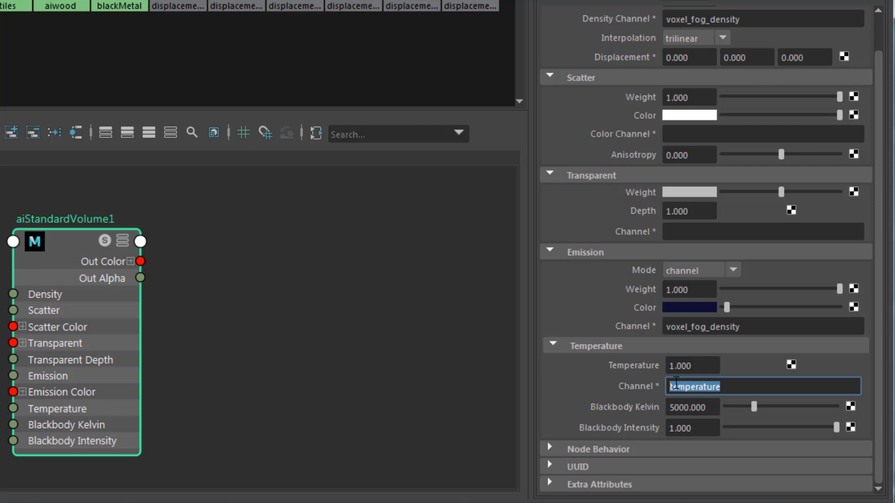
{"action": "left_click", "coordinate": [672, 387]}
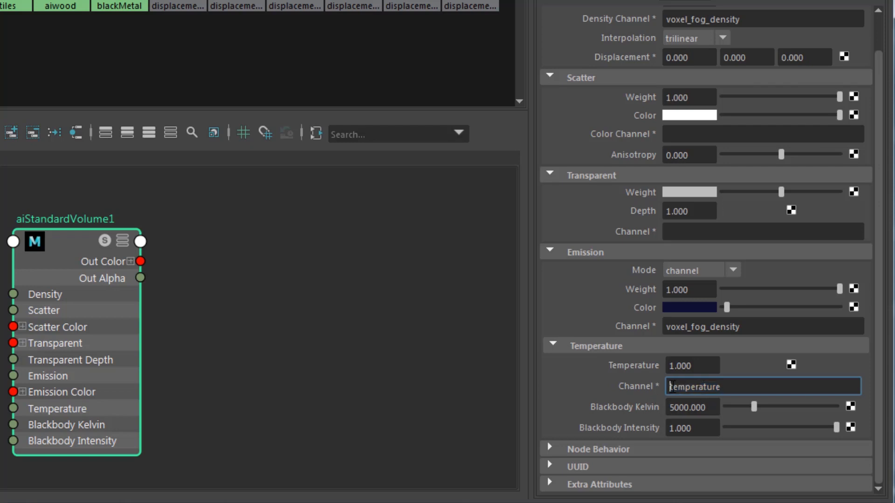
{"action": "type", "text": "voxel_fog_density"}
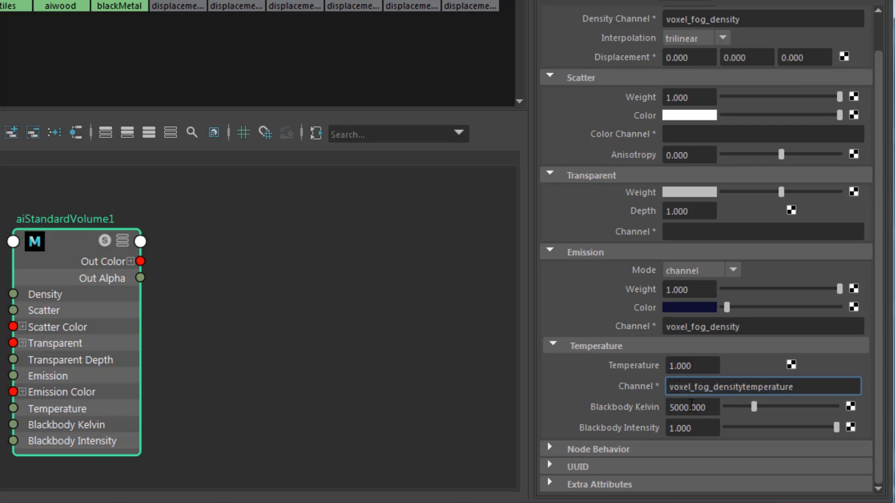
{"action": "left_click_drag", "start_coordinate": [695, 387], "coordinate": [743, 388]}
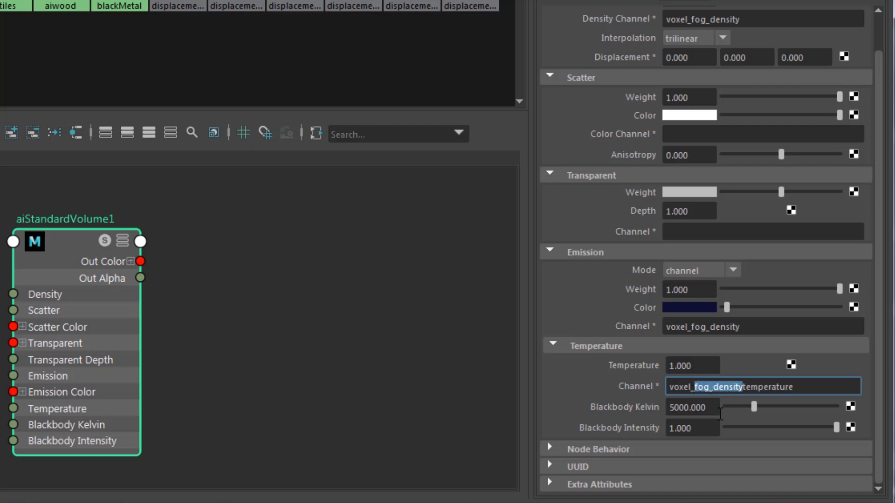
{"action": "key", "text": "BackSpace"}
{"action": "key", "text": "Return"}
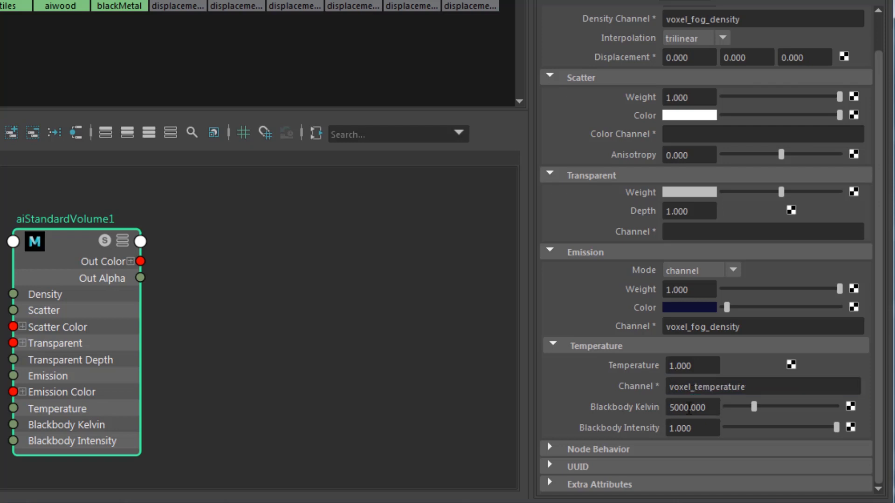
Set the volume shader's Blackbody Kelvin to 0.6 and its Blackbody Intensity to 0.002.
{"action": "left_click_drag", "start_coordinate": [714, 409], "coordinate": [586, 410]}
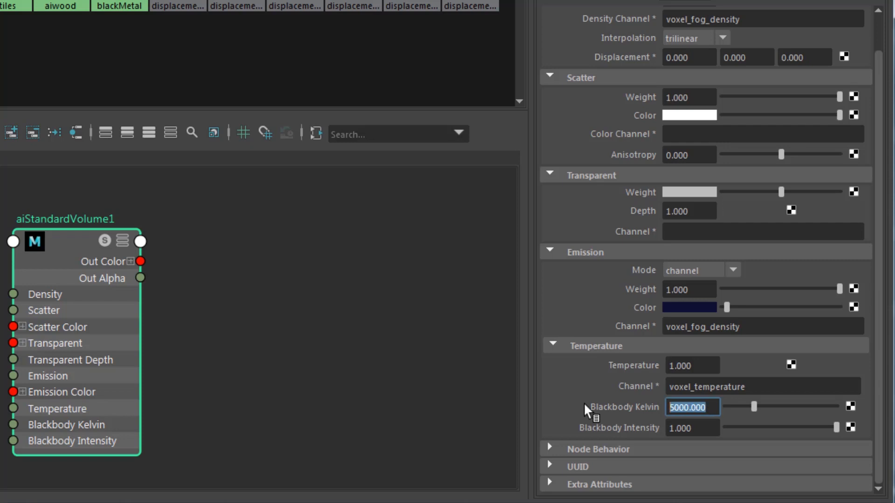
{"action": "type", "text": "0.6"}
{"action": "key", "text": "Return"}
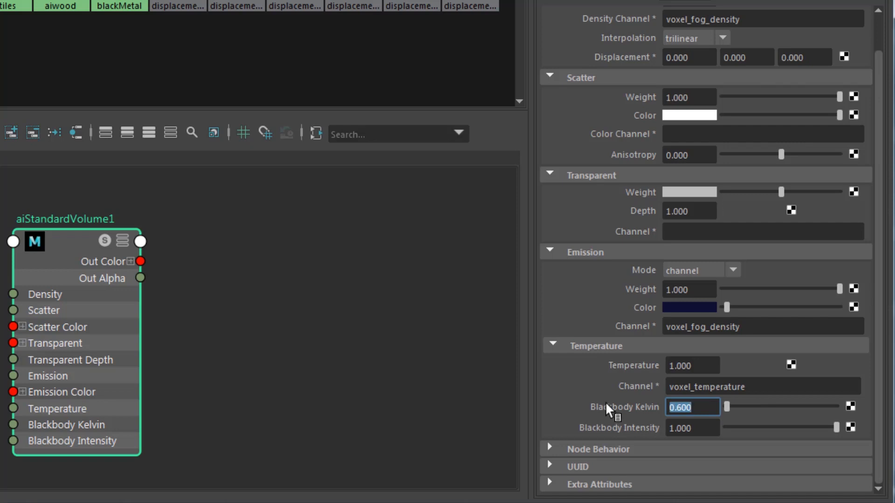
{"action": "key", "text": "Tab"}
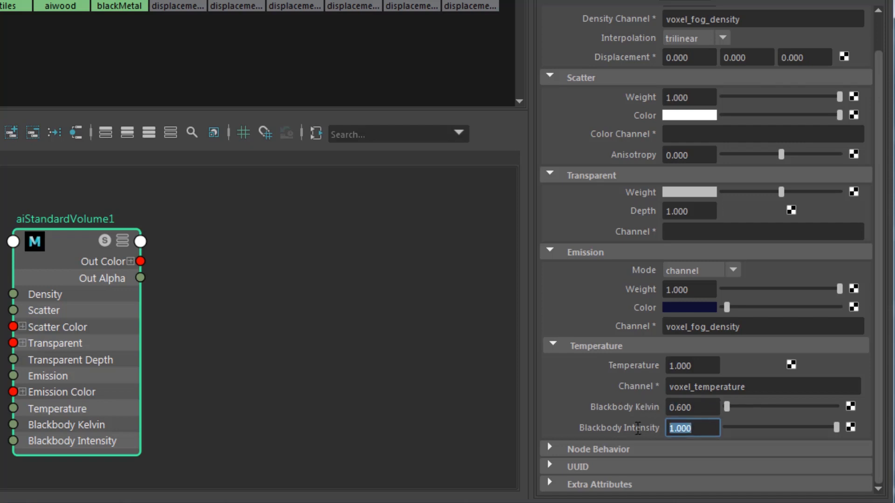
{"action": "type", "text": ".002"}
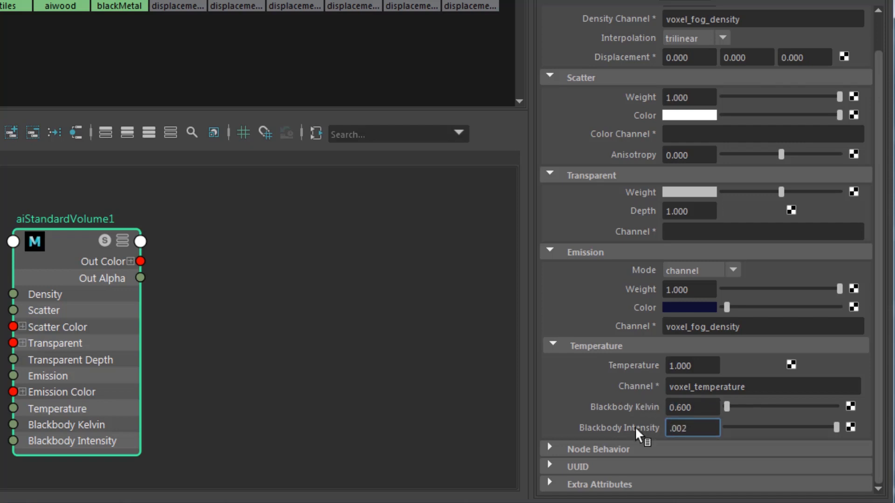
{"action": "key", "text": "Return"}
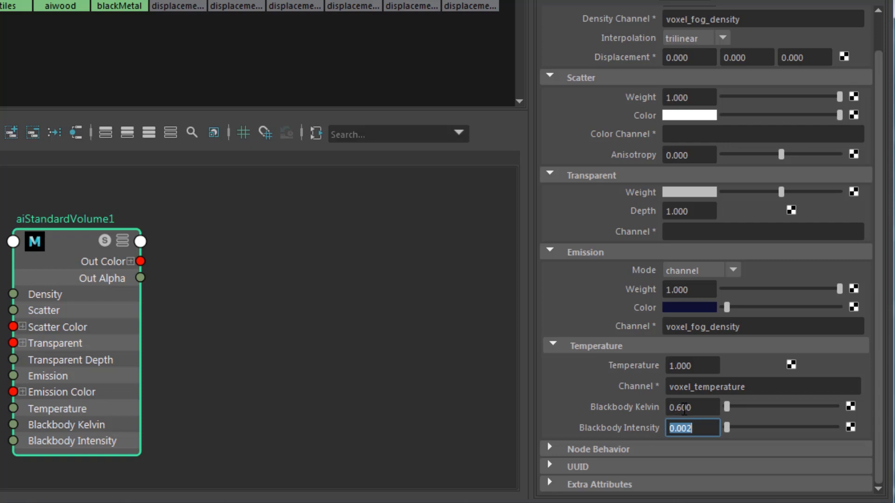
Close the Hypershade and reopen the Bifrost graph, ready for assigning the volume shader.
{"action": "left_click_drag", "start_coordinate": [880, 340], "coordinate": [883, 255]}
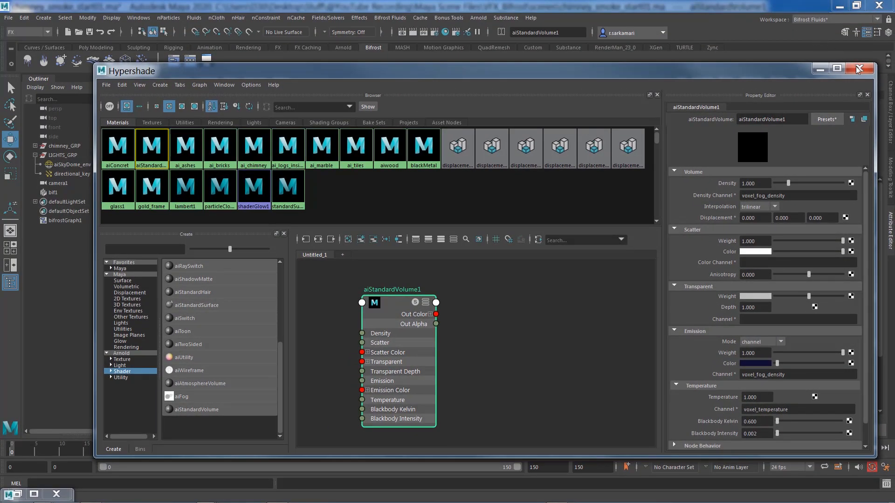
{"action": "left_click", "coordinate": [858, 69]}
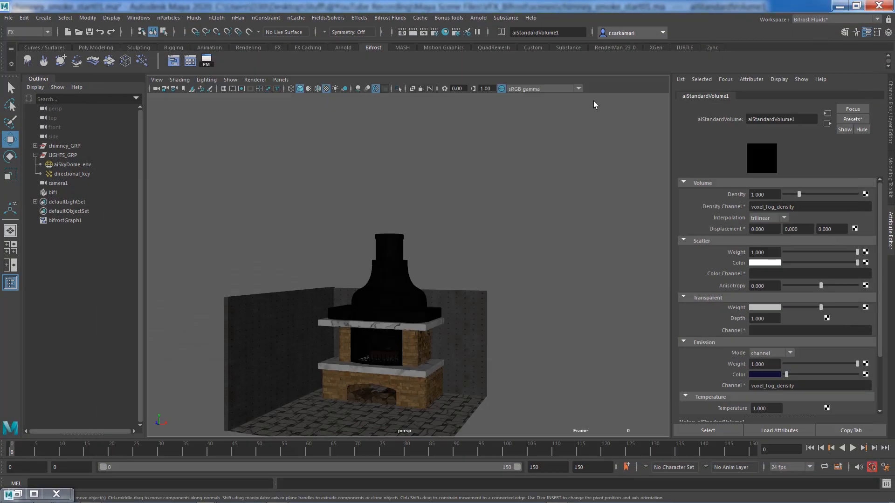
{"action": "left_click", "coordinate": [174, 66]}
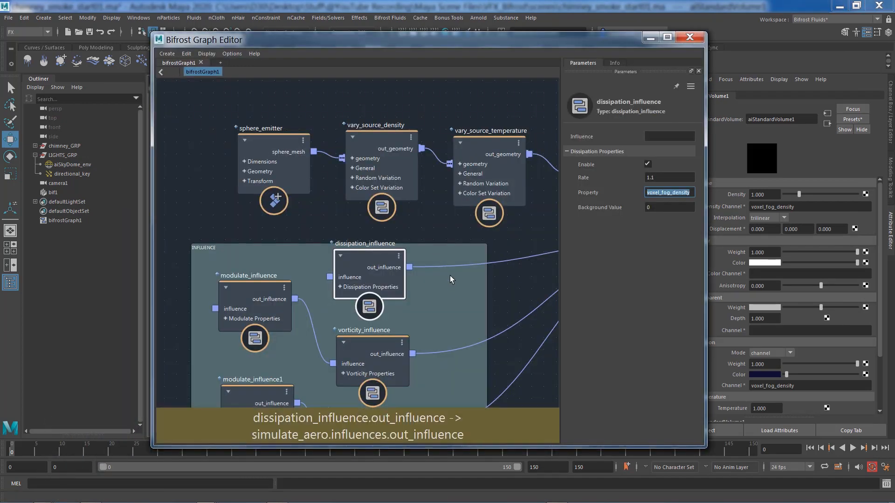
{"action": "middle_click_drag", "start_coordinate": [438, 264], "coordinate": [259, 266]}
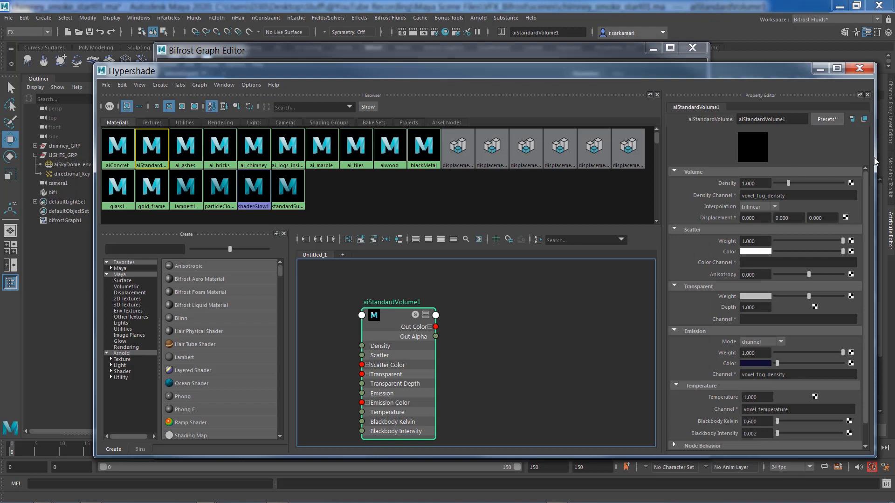
Arrange the Hypershade beside the Bifrost graph, add aiStandardVolume1 to the graph as a material reference node, and close the Hypershade.
{"action": "left_click_drag", "start_coordinate": [875, 161], "coordinate": [566, 158]}
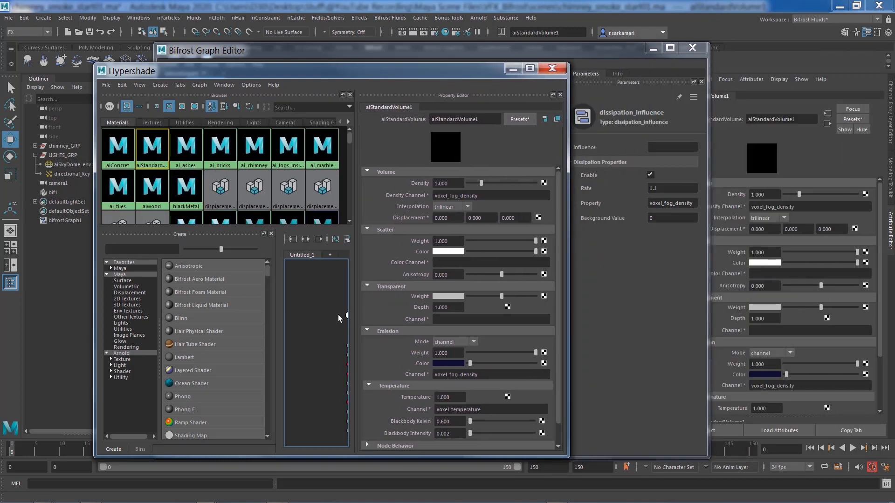
{"action": "middle_click_drag", "start_coordinate": [315, 319], "coordinate": [270, 312], "text": "alt"}
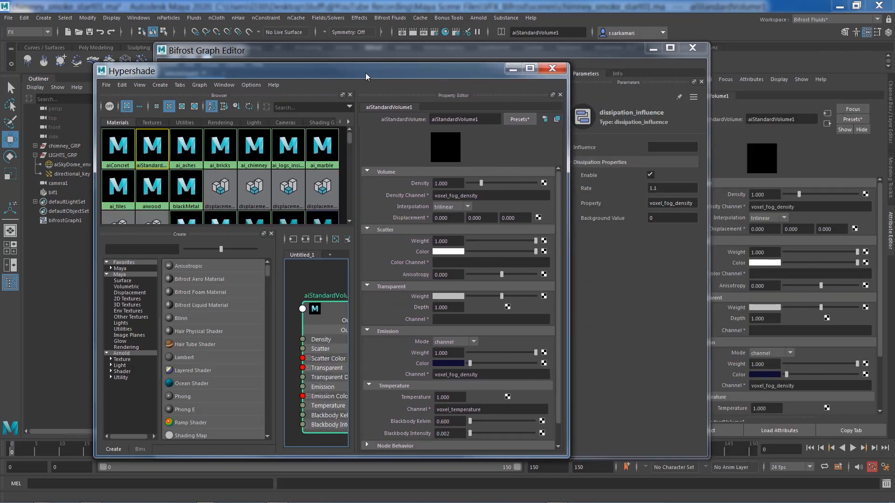
{"action": "left_click_drag", "start_coordinate": [369, 73], "coordinate": [290, 63]}
{"action": "left_click_drag", "start_coordinate": [517, 51], "coordinate": [630, 48]}
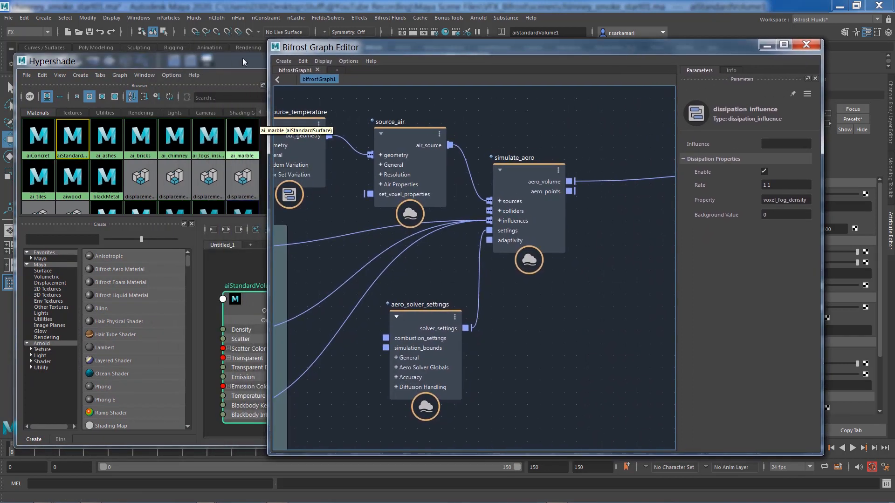
{"action": "left_click", "coordinate": [244, 321]}
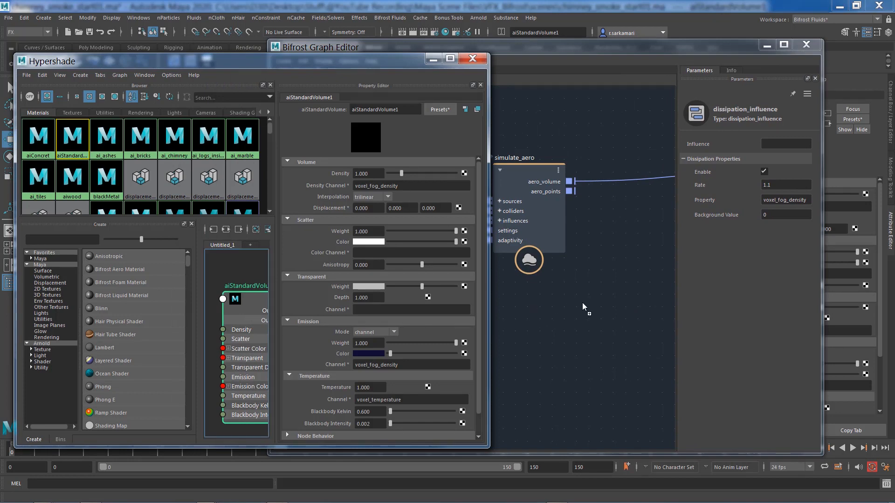
{"action": "left_click_drag", "start_coordinate": [584, 303], "coordinate": [577, 301]}
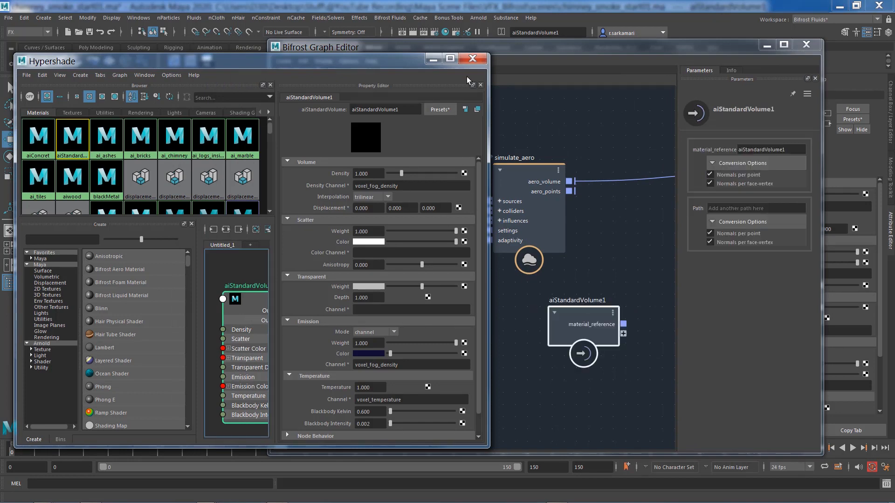
{"action": "left_click", "coordinate": [472, 60]}
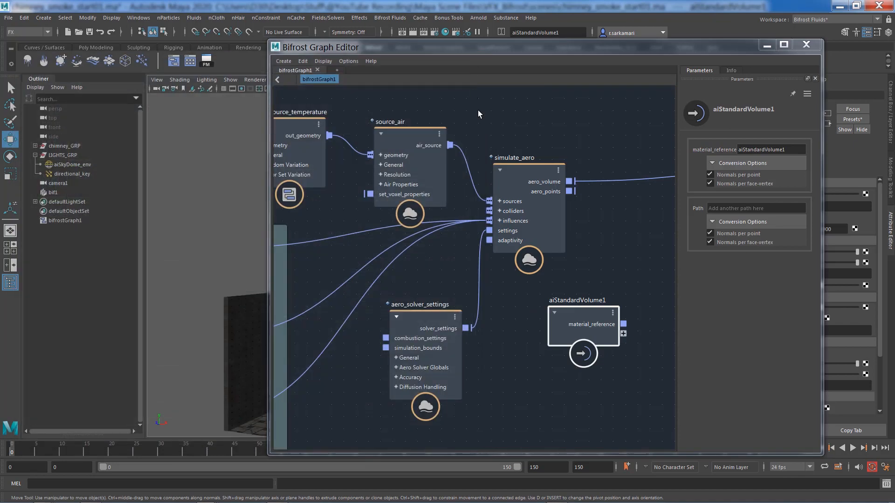
Add an assign_material node to the graph and place it between simulate_aero and the output node.
{"action": "middle_click_drag", "start_coordinate": [508, 320], "coordinate": [386, 324]}
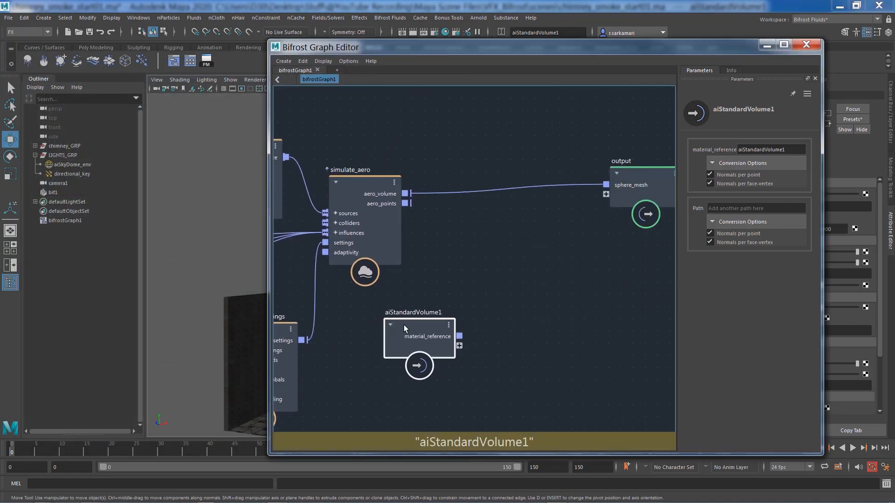
{"action": "left_click_drag", "start_coordinate": [404, 326], "coordinate": [448, 300]}
{"action": "left_click", "coordinate": [457, 256]}
{"action": "key", "text": "Tab"}
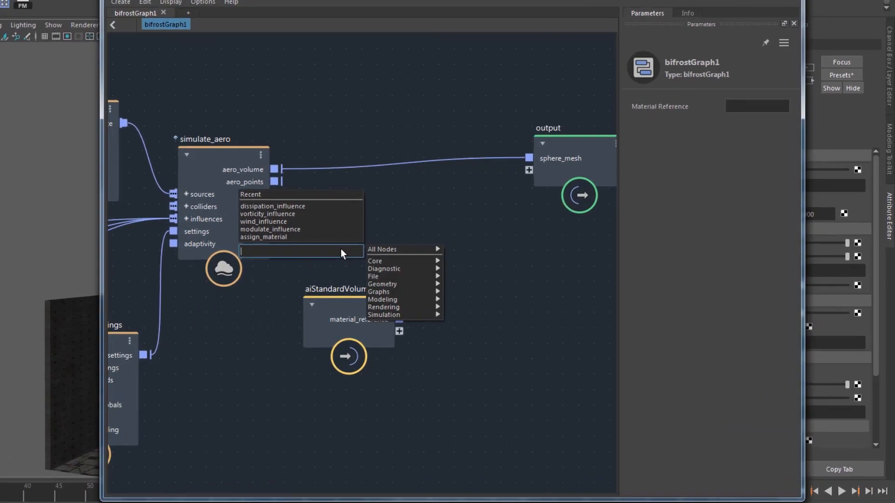
{"action": "type", "text": "assign"}
{"action": "key", "text": "Down"}
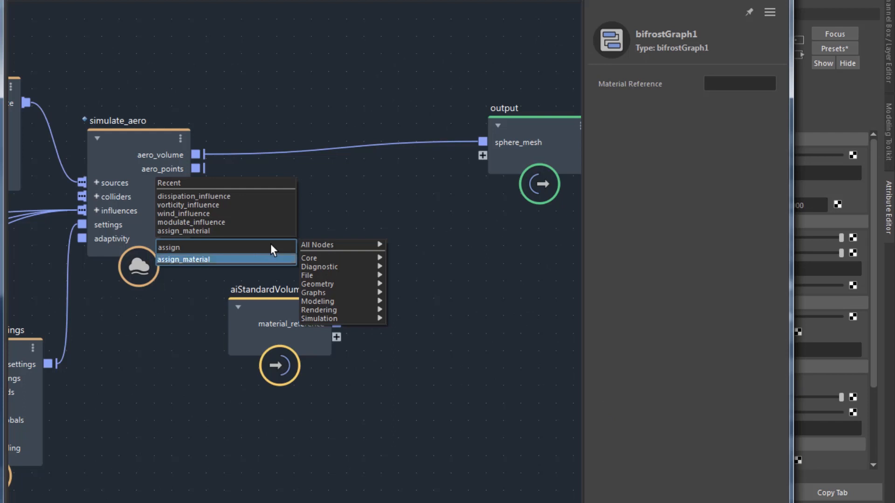
{"action": "left_click", "coordinate": [243, 259]}
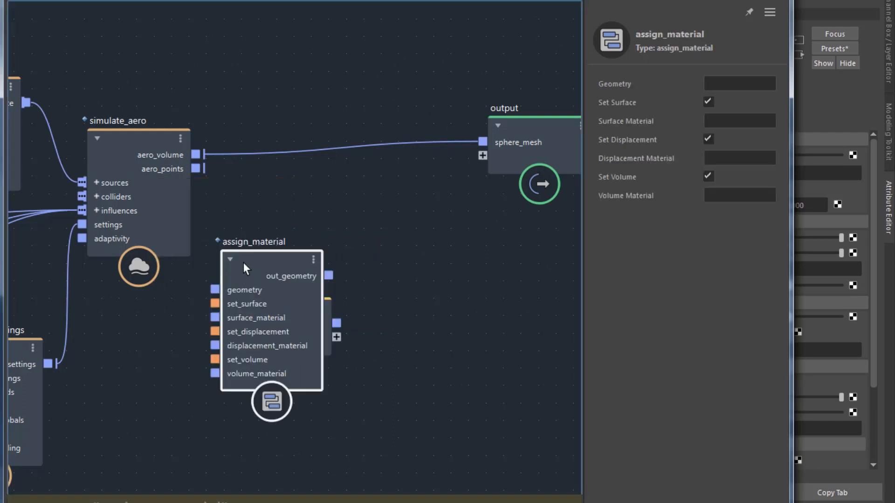
{"action": "left_click_drag", "start_coordinate": [266, 261], "coordinate": [385, 222]}
Wire assign_material between simulate_aero's aero_volume and the output's sphere_mesh, with aiStandardVolume1's material_reference feeding its volume_material.
{"action": "left_click_drag", "start_coordinate": [252, 311], "coordinate": [168, 338]}
{"action": "left_click_drag", "start_coordinate": [262, 348], "coordinate": [331, 329]}
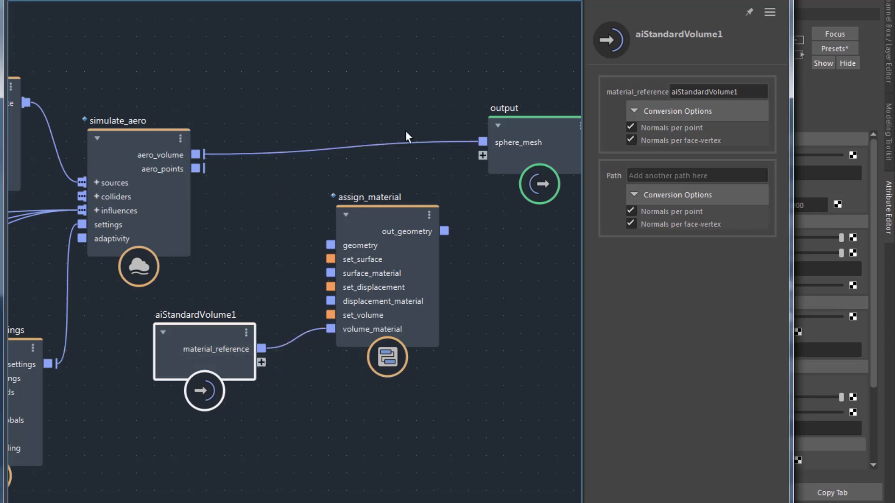
{"action": "left_click_drag", "start_coordinate": [481, 141], "coordinate": [326, 240]}
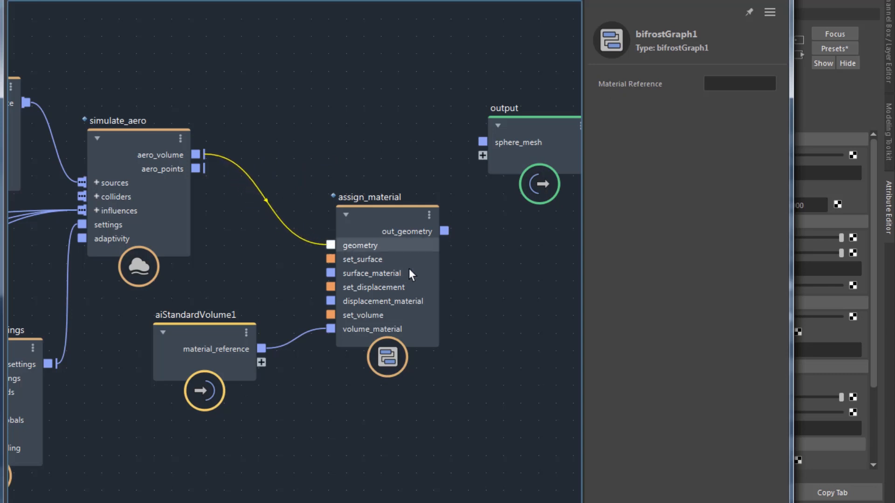
{"action": "left_click_drag", "start_coordinate": [388, 215], "coordinate": [344, 197]}
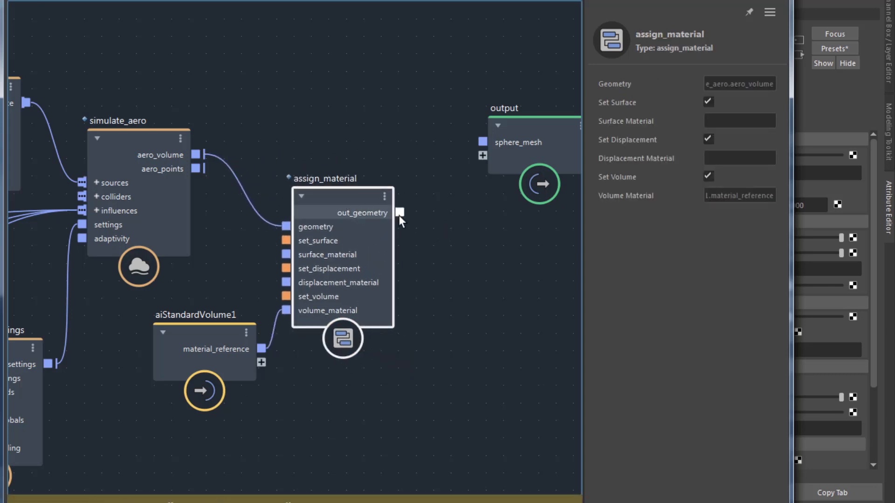
{"action": "left_click_drag", "start_coordinate": [399, 213], "coordinate": [480, 142]}
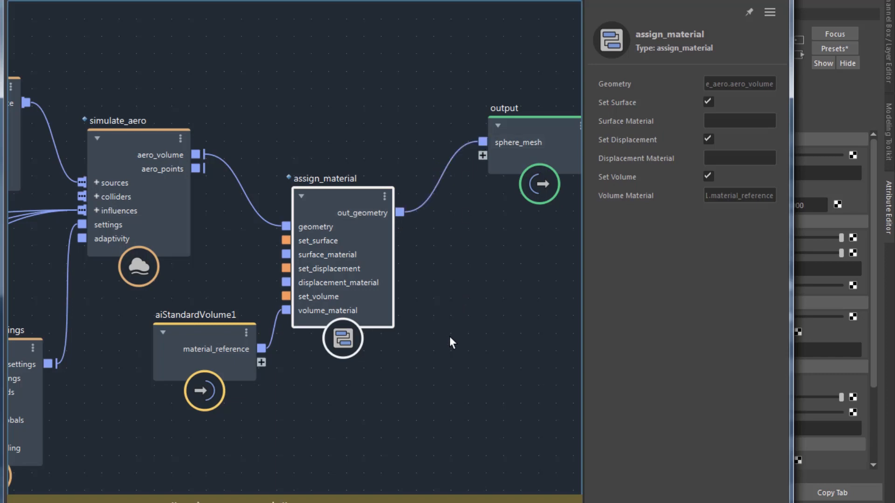
Minimize the Bifrost Graph Editor, play the simulation to frame 29, and frame the smoke at the chimney top.
{"action": "scroll", "coordinate": [448, 344], "scroll_direction": "down", "scroll_amount": 3}
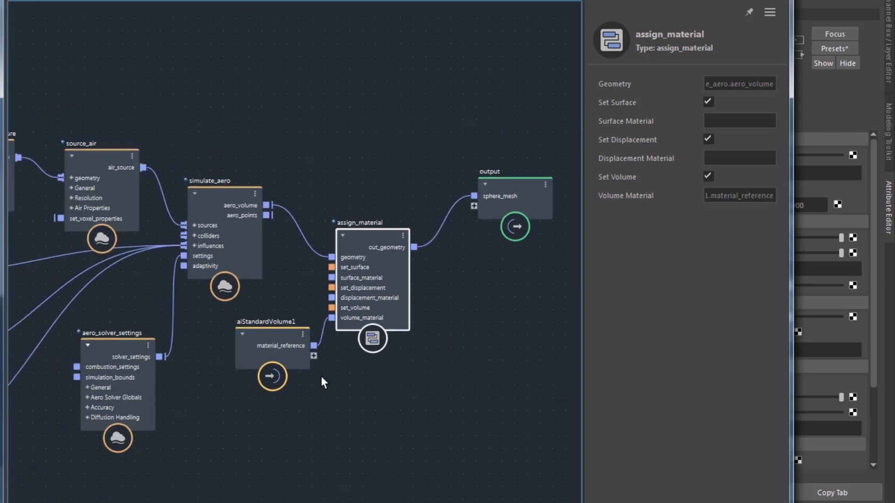
{"action": "middle_click_drag", "start_coordinate": [321, 377], "coordinate": [382, 332], "text": "alt"}
{"action": "scroll", "coordinate": [382, 352], "scroll_direction": "down", "scroll_amount": 3}
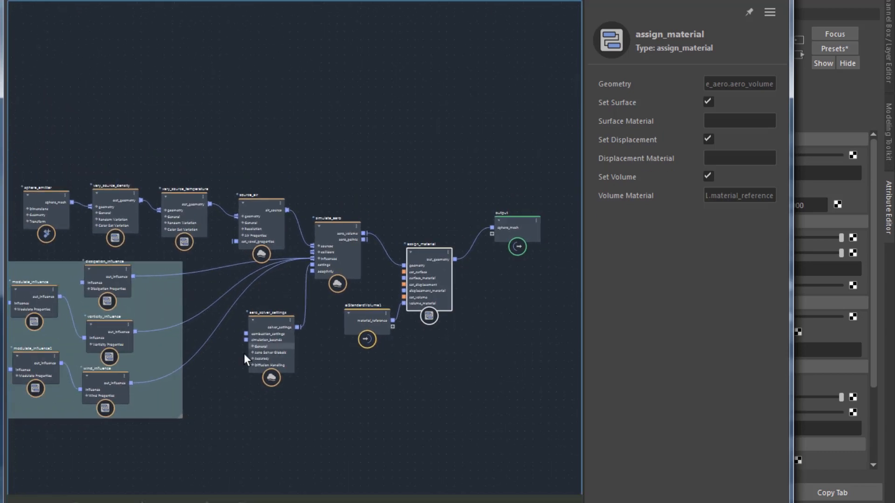
{"action": "middle_click_drag", "start_coordinate": [245, 354], "coordinate": [285, 274], "text": "alt"}
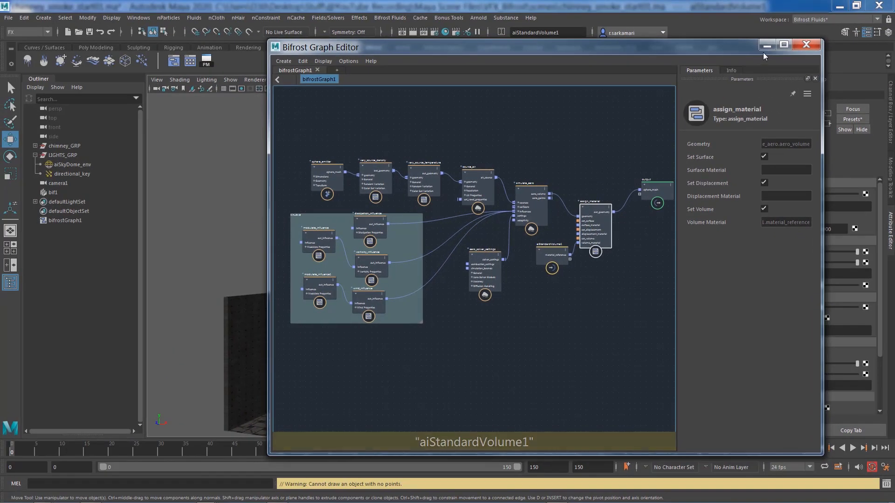
{"action": "left_click", "coordinate": [762, 50]}
{"action": "scroll", "coordinate": [341, 230], "scroll_direction": "up", "scroll_amount": 8}
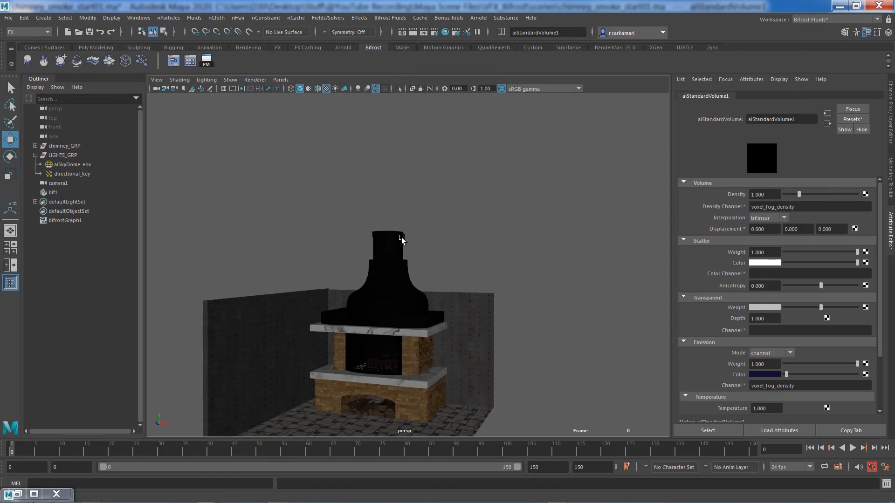
{"action": "scroll", "coordinate": [460, 285], "scroll_direction": "up", "scroll_amount": 2}
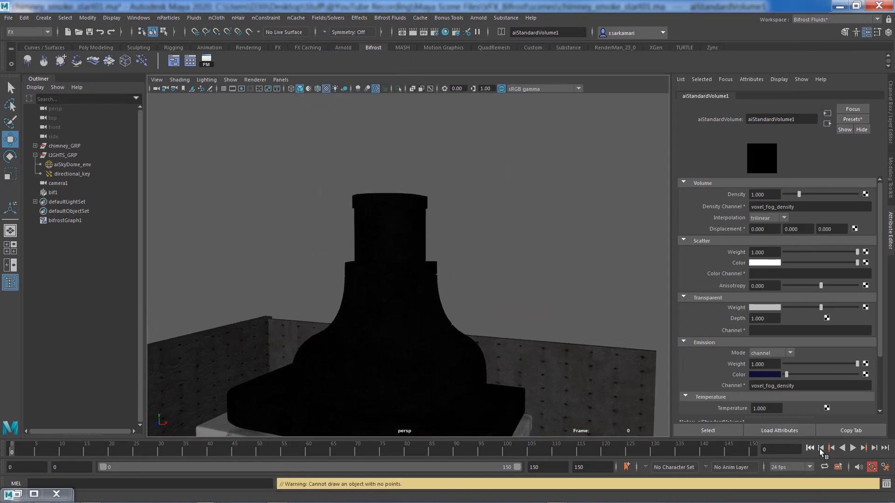
{"action": "left_click", "coordinate": [853, 447]}
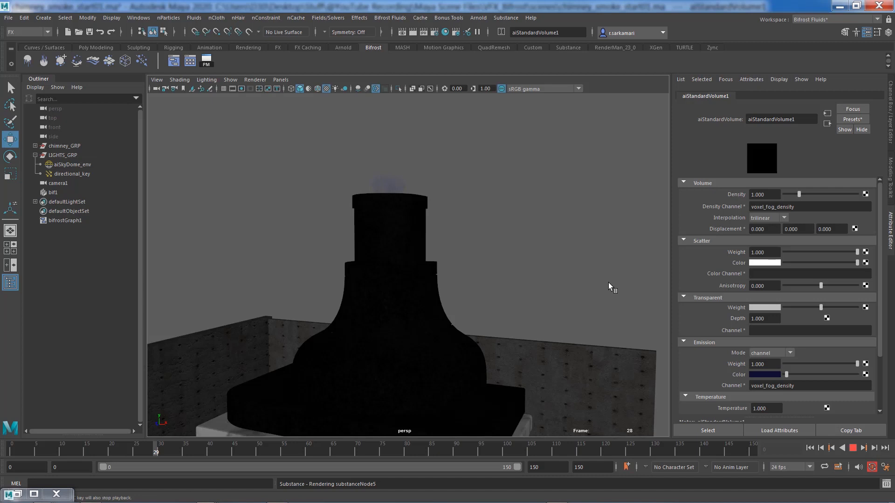
{"action": "key", "text": "Escape"}
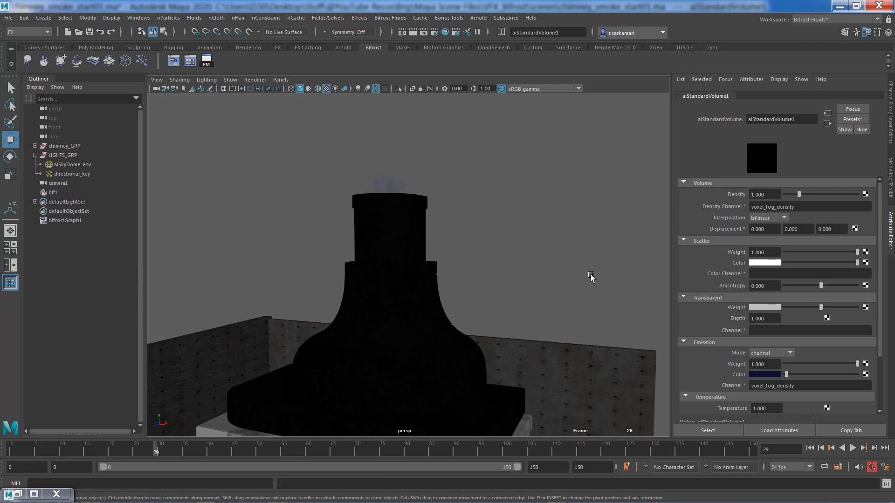
{"action": "left_click_drag", "start_coordinate": [569, 262], "coordinate": [535, 279], "text": "alt"}
{"action": "scroll", "coordinate": [554, 227], "scroll_direction": "up", "scroll_amount": 5}
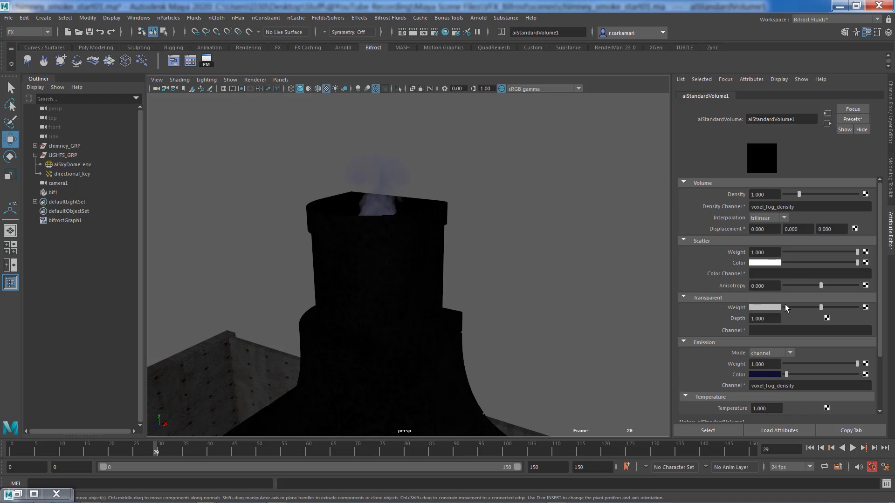
Lower the volume shader's Transparent Weight to near black and try Density values of 3 and 2.
{"action": "left_click_drag", "start_coordinate": [820, 308], "coordinate": [787, 308]}
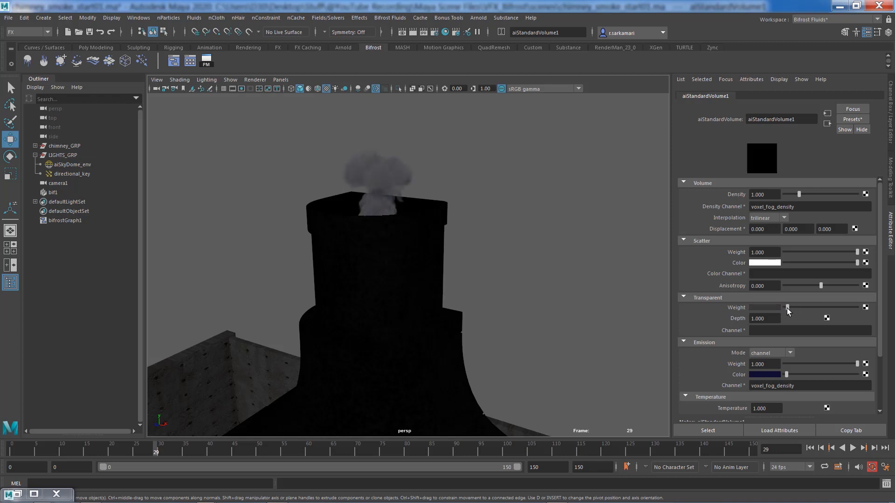
{"action": "left_click", "coordinate": [762, 194]}
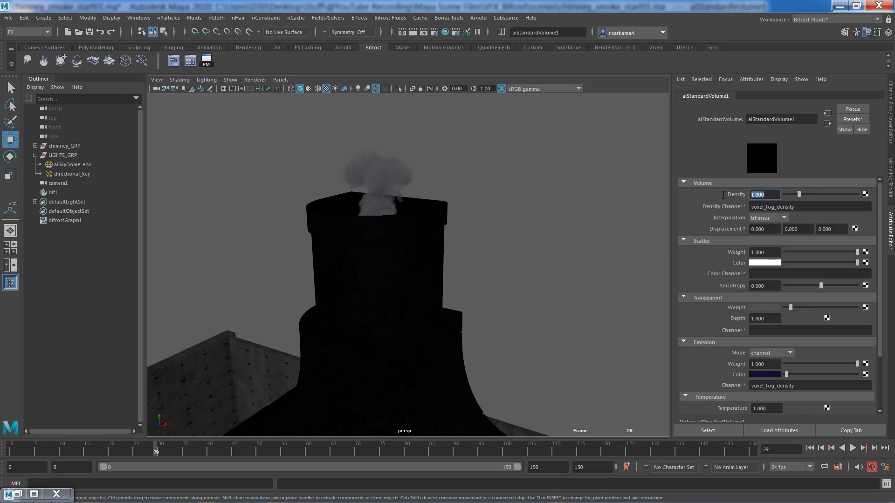
{"action": "type", "text": "3"}
{"action": "key", "text": "Return"}
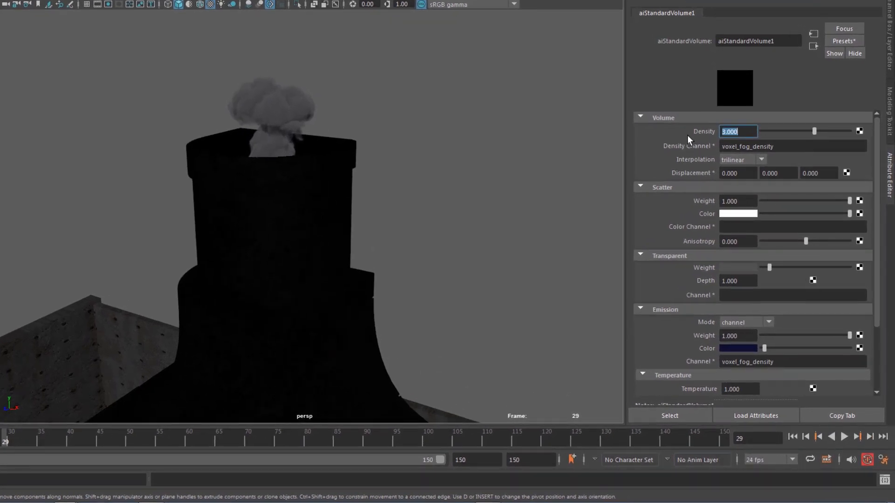
{"action": "type", "text": "2"}
{"action": "key", "text": "Return"}
Brighten the volume shader's Scatter Color to an HSV value of 3 and raise its Transparent Weight to light grey.
{"action": "left_click", "coordinate": [737, 217]}
{"action": "left_click", "coordinate": [727, 213]}
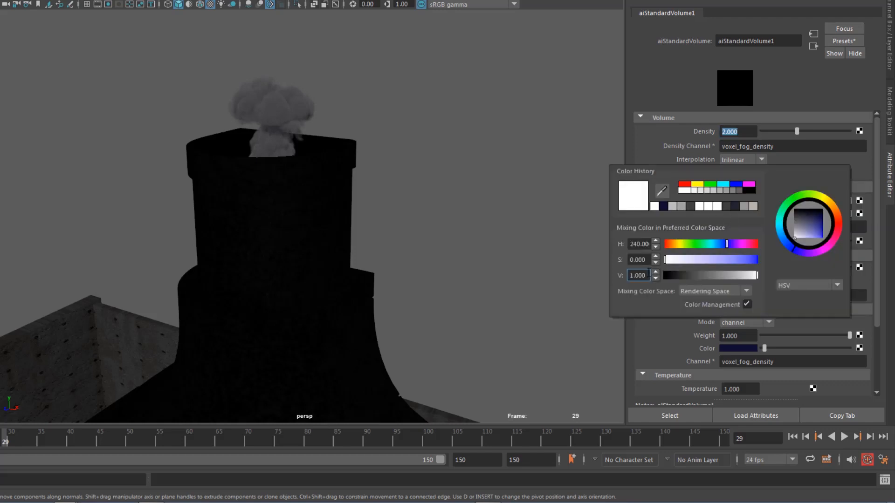
{"action": "left_click_drag", "start_coordinate": [762, 267], "coordinate": [800, 267]}
Turn on scene lighting in the viewport and inspect the lit smoke close up at the chimney top.
{"action": "right_click_drag", "start_coordinate": [447, 245], "coordinate": [268, 236], "text": "alt"}
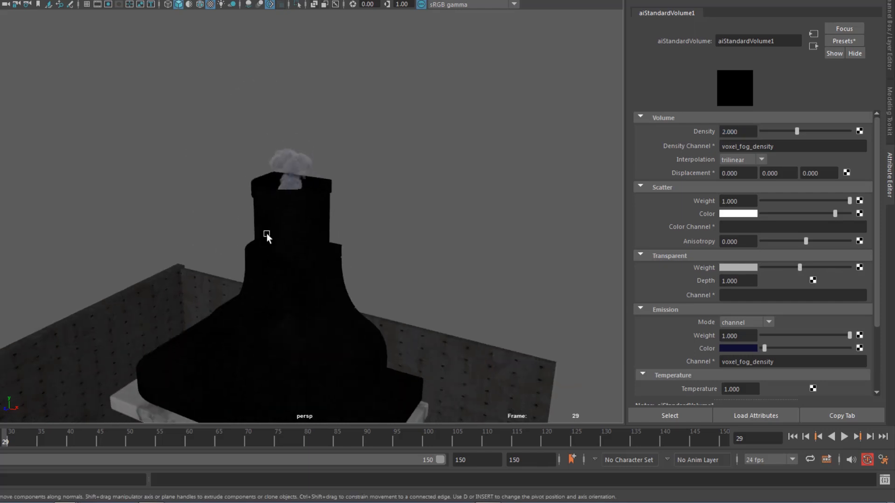
{"action": "middle_click_drag", "start_coordinate": [267, 236], "coordinate": [252, 271], "text": "alt"}
{"action": "right_click_drag", "start_coordinate": [326, 233], "coordinate": [484, 205], "text": "alt"}
{"action": "left_click", "coordinate": [220, 5]}
{"action": "left_click_drag", "start_coordinate": [140, 150], "coordinate": [617, 283], "text": "alt"}
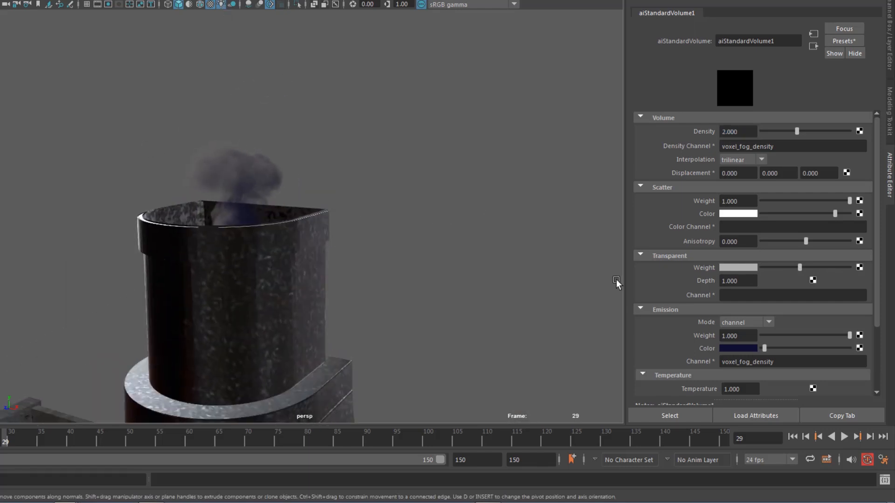
Change the shader's Emission Color to a lighter, less saturated blue-grey and lower its Emission Weight to 0.506.
{"action": "left_click", "coordinate": [734, 348]}
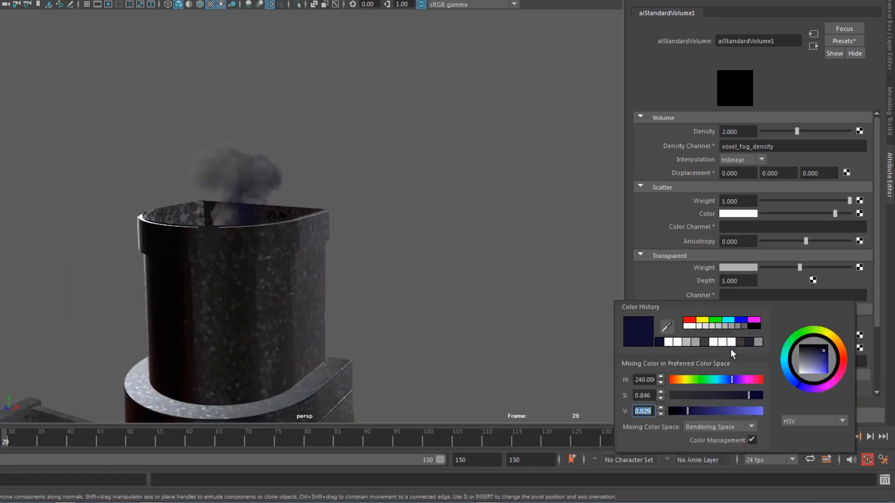
{"action": "left_click", "coordinate": [712, 395]}
{"action": "left_click", "coordinate": [708, 410]}
{"action": "left_click_drag", "start_coordinate": [709, 396], "coordinate": [688, 396]}
{"action": "mouse_move", "coordinate": [710, 411]}
{"action": "left_mouse_down"}
{"action": "mouse_move", "coordinate": [727, 411]}
{"action": "mouse_move", "coordinate": [720, 411]}
{"action": "left_mouse_up"}
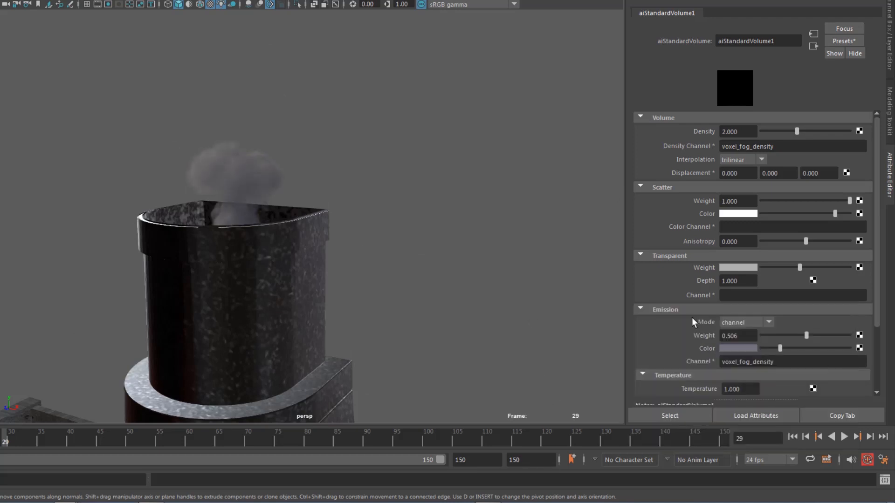
Check the Scatter Color setting and compare the smoke's look in the viewport from another angle.
{"action": "left_click", "coordinate": [740, 212]}
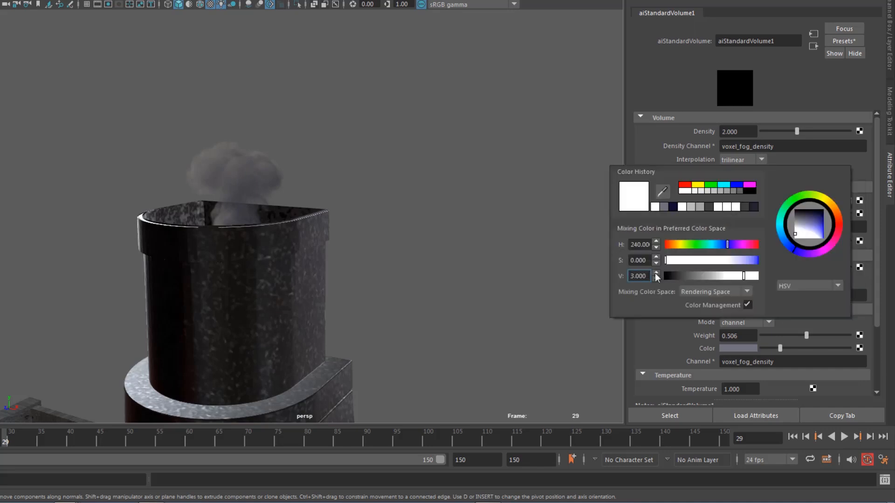
{"action": "left_click", "coordinate": [221, 5]}
{"action": "scroll", "coordinate": [326, 159], "scroll_direction": "up", "scroll_amount": 4}
{"action": "left_click_drag", "start_coordinate": [357, 160], "coordinate": [282, 160], "text": "alt"}
{"action": "scroll", "coordinate": [282, 161], "scroll_direction": "down", "scroll_amount": 4}
Set the volume shader's Density to 1 and its Transparent Weight to 0.5.
{"action": "left_click_drag", "start_coordinate": [742, 132], "coordinate": [684, 133]}
{"action": "type", "text": "1"}
{"action": "key", "text": "Return"}
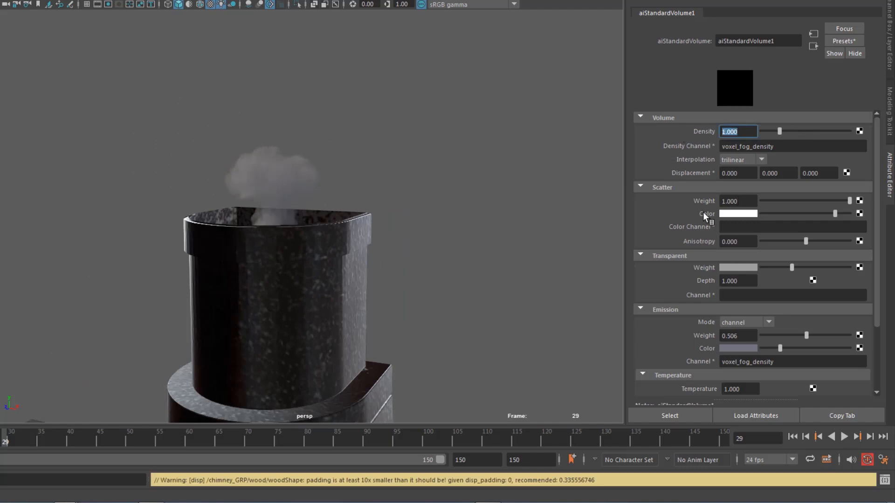
{"action": "left_click", "coordinate": [743, 267]}
{"action": "type", "text": ".5"}
{"action": "key", "text": "Return"}
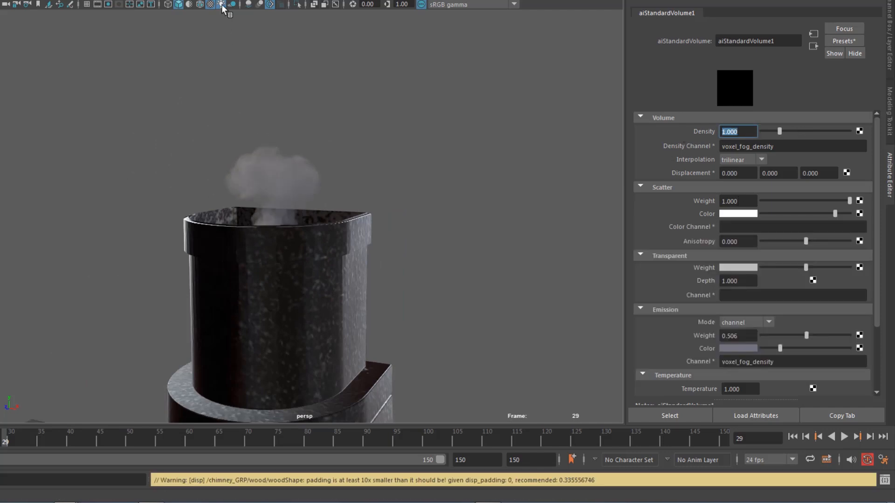
Turn off scene lighting in the viewport and select the Bifrost smoke volume above the chimney.
{"action": "left_click", "coordinate": [220, 5]}
{"action": "right_click_drag", "start_coordinate": [214, 186], "coordinate": [88, 198], "text": "alt"}
{"action": "middle_click_drag", "start_coordinate": [88, 197], "coordinate": [88, 173], "text": "alt"}
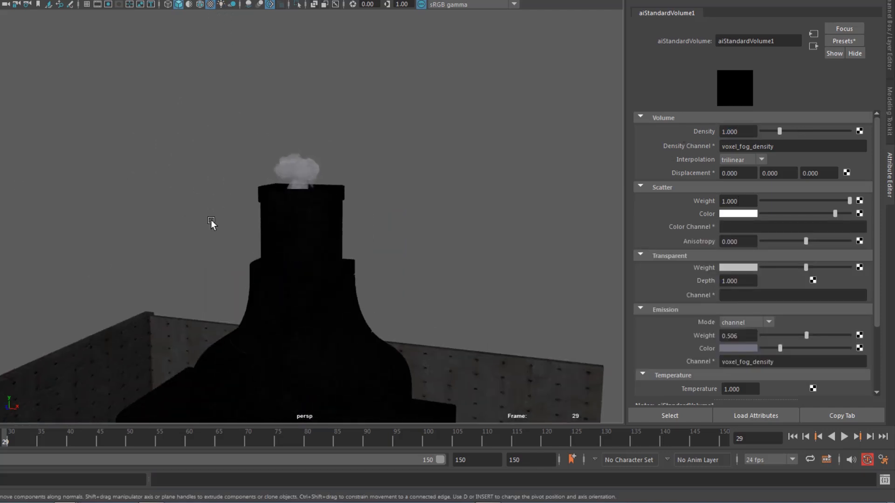
{"action": "right_click_drag", "start_coordinate": [212, 226], "coordinate": [267, 228], "text": "alt"}
{"action": "middle_click_drag", "start_coordinate": [267, 227], "coordinate": [269, 390], "text": "alt"}
{"action": "left_click_drag", "start_coordinate": [269, 390], "coordinate": [251, 418], "text": "alt"}
{"action": "left_click_drag", "start_coordinate": [280, 252], "coordinate": [135, 277]}
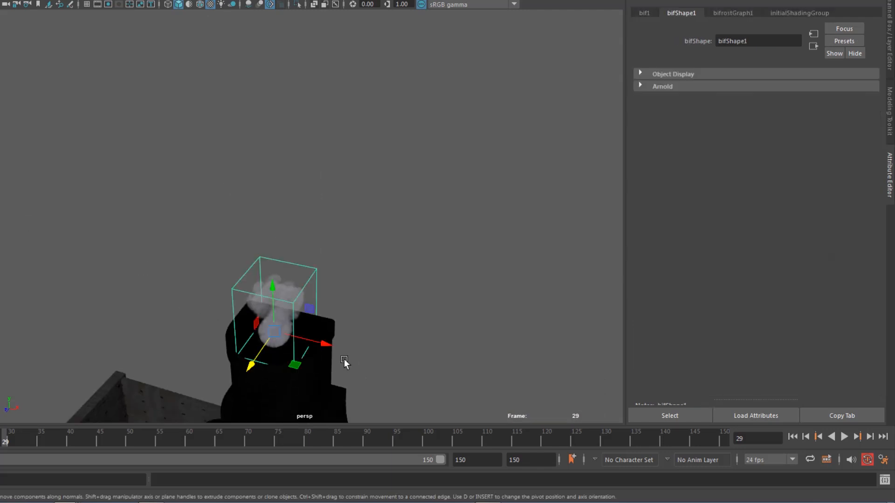
Scale up the Bifrost smoke volume uniformly so the smoke spans most of the chimney's opening.
{"action": "key", "text": "r"}
{"action": "left_click_drag", "start_coordinate": [274, 332], "coordinate": [290, 343]}
{"action": "left_click_drag", "start_coordinate": [138, 345], "coordinate": [156, 302], "text": "alt"}
{"action": "mouse_move", "coordinate": [270, 365]}
{"action": "left_mouse_down"}
{"action": "mouse_move", "coordinate": [279, 373]}
{"action": "mouse_move", "coordinate": [278, 360]}
{"action": "left_mouse_up"}
{"action": "middle_click_drag", "start_coordinate": [278, 360], "coordinate": [250, 351], "text": "alt"}
{"action": "left_click_drag", "start_coordinate": [249, 351], "coordinate": [196, 319], "text": "alt"}
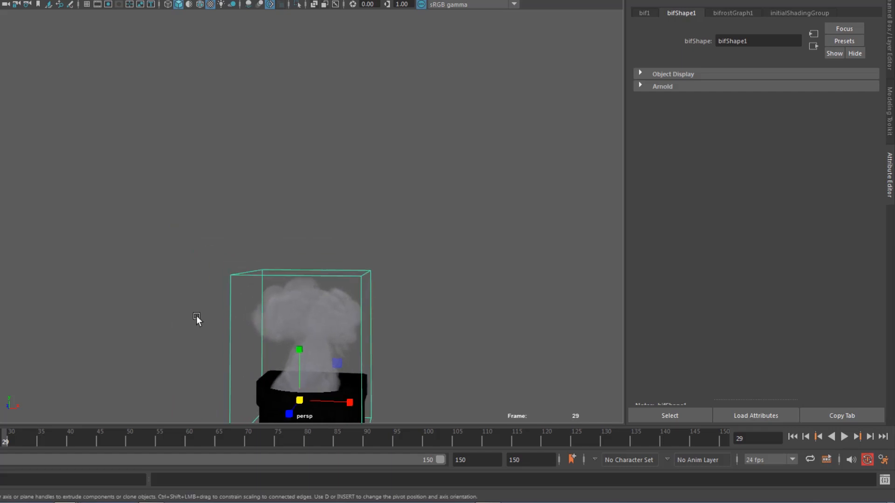
Cycle the viewport background color to solid black.
{"action": "key", "text": "alt+b"}
{"action": "key", "text": "alt+b"}
{"action": "key", "text": "alt+b"}
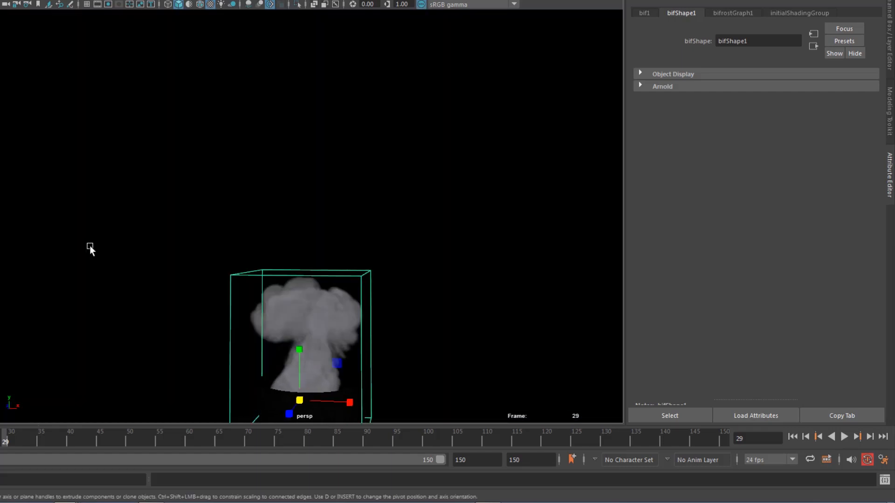
Set the directional_key light's Intensity to 3 and turn scene lighting on in the viewport.
{"action": "key", "text": "q"}
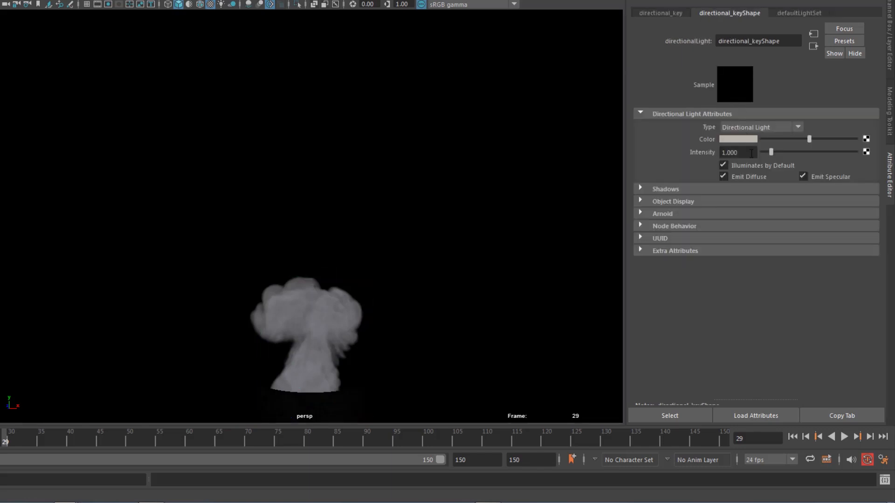
{"action": "left_click", "coordinate": [751, 153]}
{"action": "type", "text": "3"}
{"action": "key", "text": "Return"}
{"action": "left_click", "coordinate": [221, 6]}
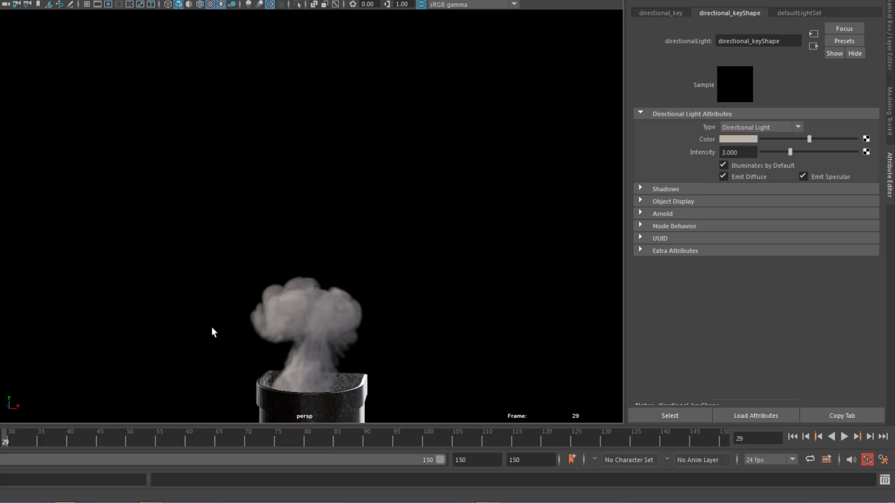
Frame the smoke with empty space above the chimney, return to frame 0 and start a playblast of the simulation.
{"action": "right_click_drag", "start_coordinate": [236, 356], "coordinate": [222, 356], "text": "alt"}
{"action": "middle_click_drag", "start_coordinate": [222, 356], "coordinate": [221, 387], "text": "alt"}
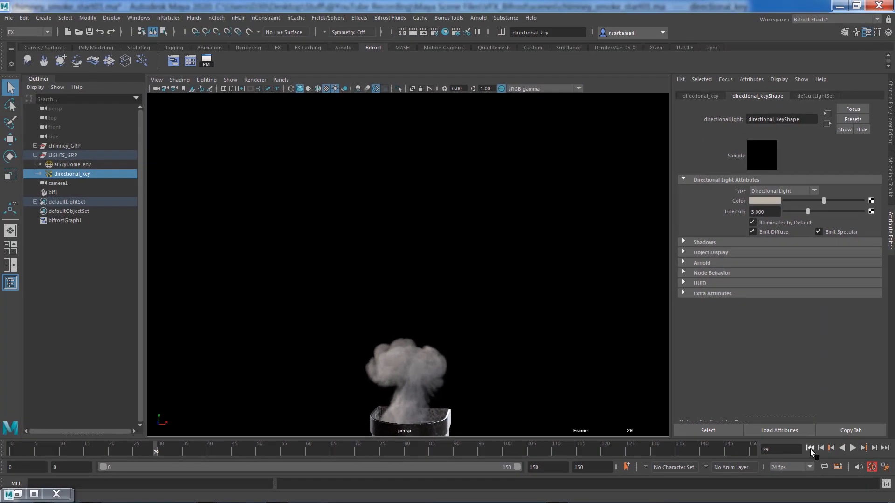
{"action": "left_click", "coordinate": [810, 450]}
{"action": "right_click", "coordinate": [387, 452]}
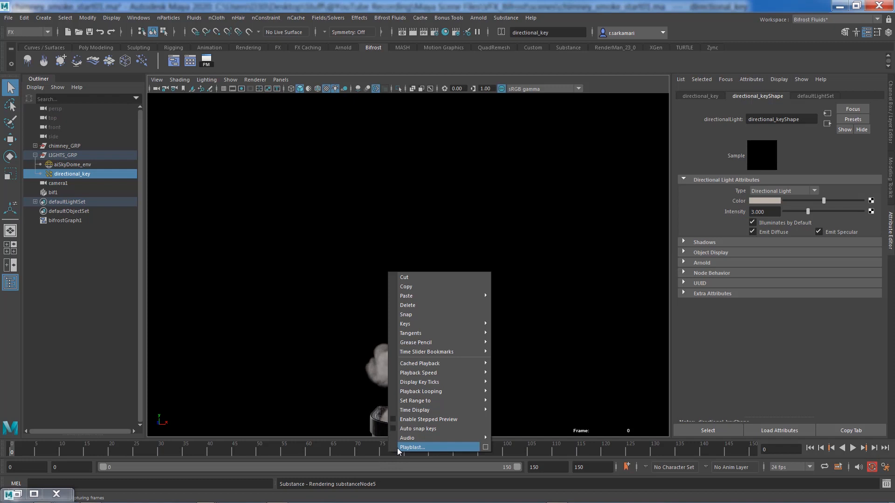
{"action": "left_click", "coordinate": [397, 449]}
{"action": "left_click", "coordinate": [425, 265]}
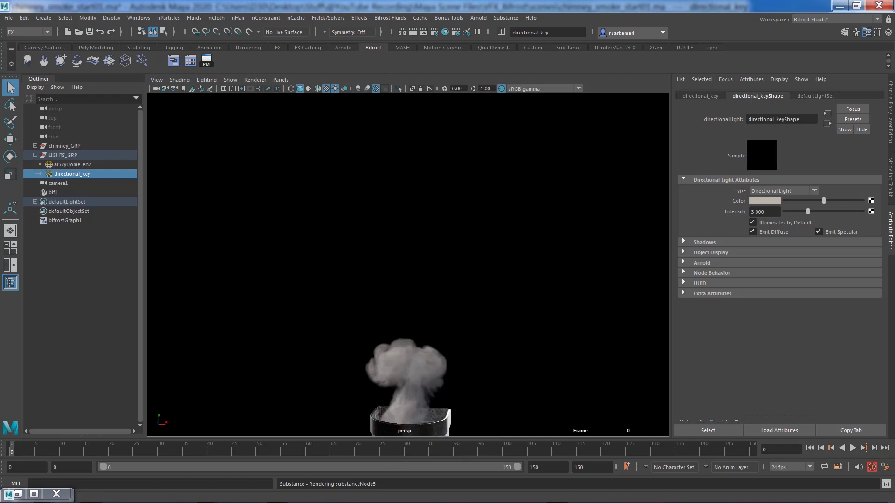